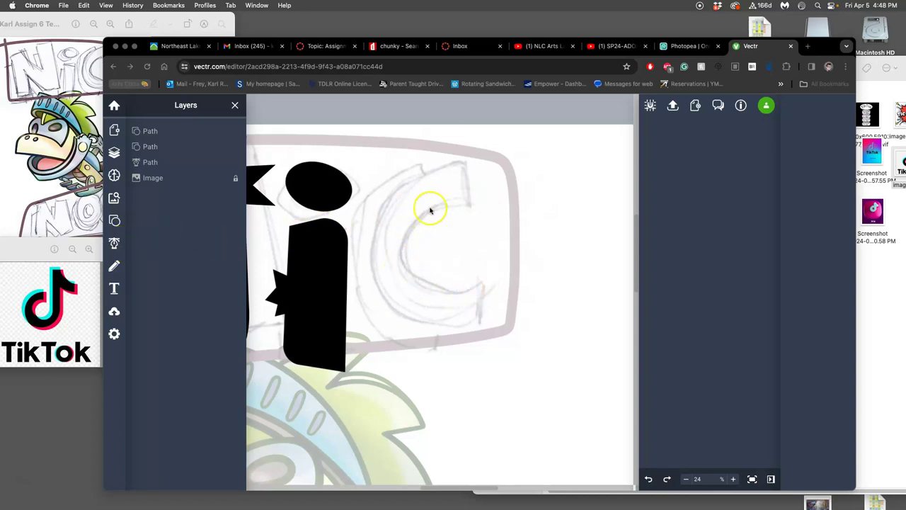
- Start a Pen Tool path at the top of the sketched C, curving down its outer edge
{"action": "scroll", "coordinate": [418, 299], "scroll_direction": "left", "scroll_amount": 3}
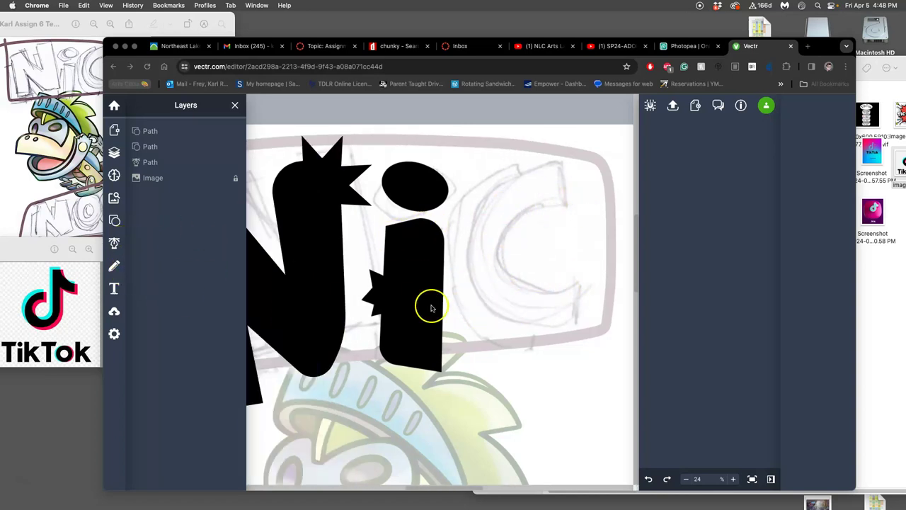
{"action": "scroll", "coordinate": [428, 306], "scroll_direction": "left", "scroll_amount": 4}
{"action": "scroll", "coordinate": [456, 308], "scroll_direction": "right", "scroll_amount": 4}
{"action": "scroll", "coordinate": [455, 308], "scroll_direction": "left", "scroll_amount": 2}
{"action": "scroll", "coordinate": [455, 308], "scroll_direction": "right", "scroll_amount": 2}
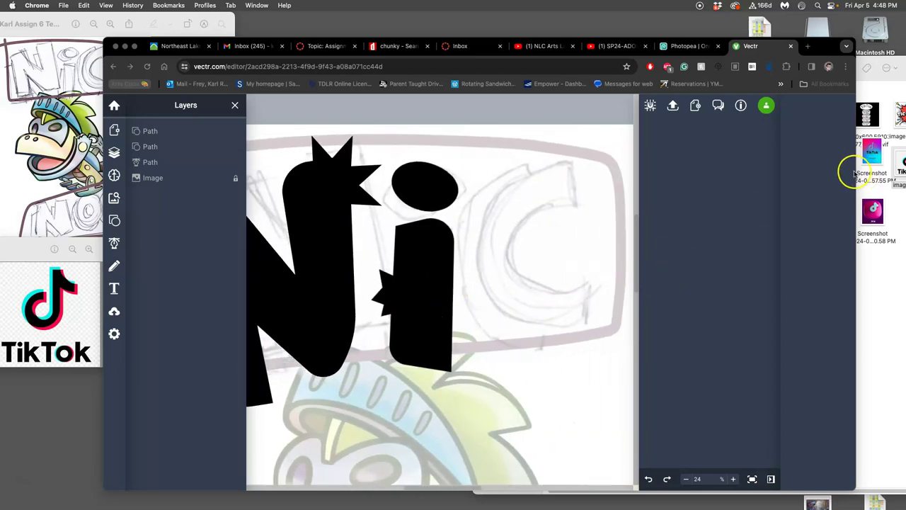
{"action": "left_click_drag", "start_coordinate": [856, 173], "coordinate": [904, 180]}
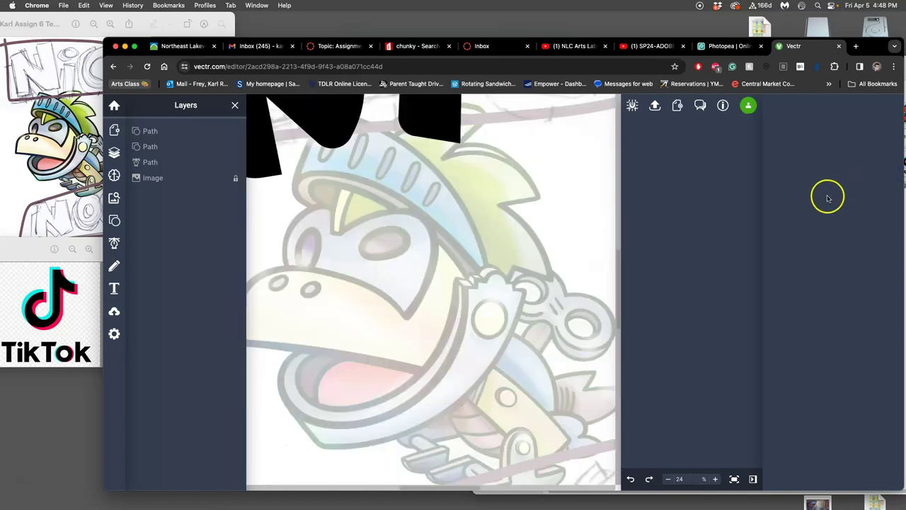
{"action": "scroll", "coordinate": [552, 170], "scroll_direction": "down", "scroll_amount": 5}
{"action": "left_click_drag", "start_coordinate": [103, 55], "coordinate": [47, 56]}
{"action": "scroll", "coordinate": [318, 176], "scroll_direction": "up", "scroll_amount": 5}
{"action": "scroll", "coordinate": [324, 176], "scroll_direction": "down", "scroll_amount": 10}
{"action": "scroll", "coordinate": [326, 176], "scroll_direction": "up", "scroll_amount": 1}
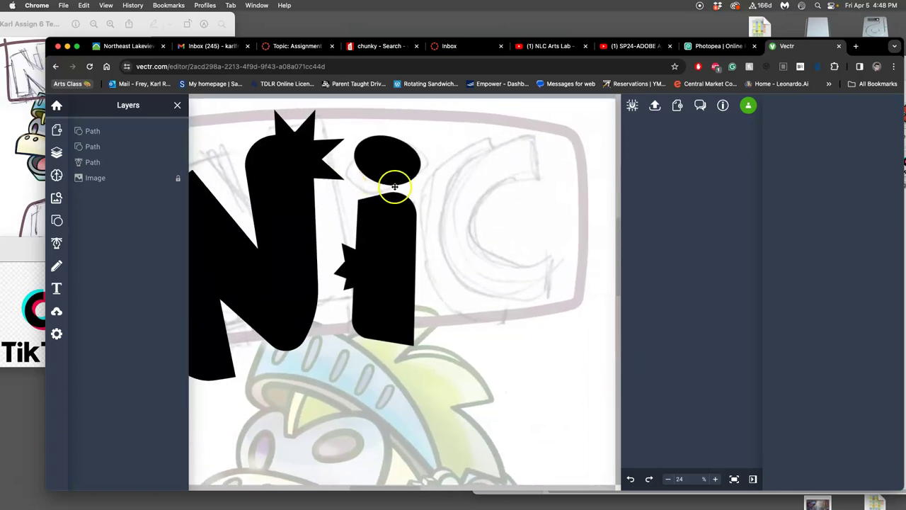
{"action": "scroll", "coordinate": [386, 188], "scroll_direction": "left", "scroll_amount": 4}
{"action": "scroll", "coordinate": [375, 186], "scroll_direction": "right", "scroll_amount": 9}
{"action": "scroll", "coordinate": [375, 186], "scroll_direction": "left", "scroll_amount": 9}
{"action": "scroll", "coordinate": [375, 184], "scroll_direction": "right", "scroll_amount": 4}
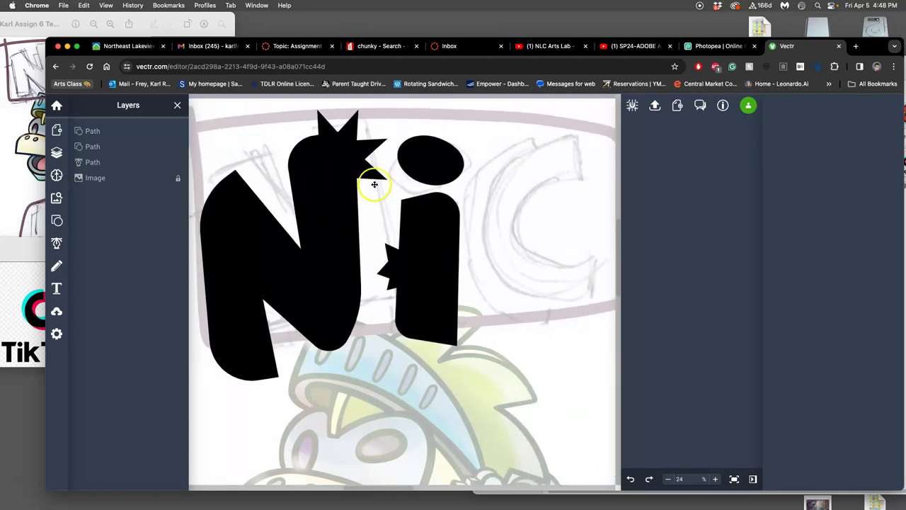
{"action": "scroll", "coordinate": [375, 185], "scroll_direction": "right", "scroll_amount": 1}
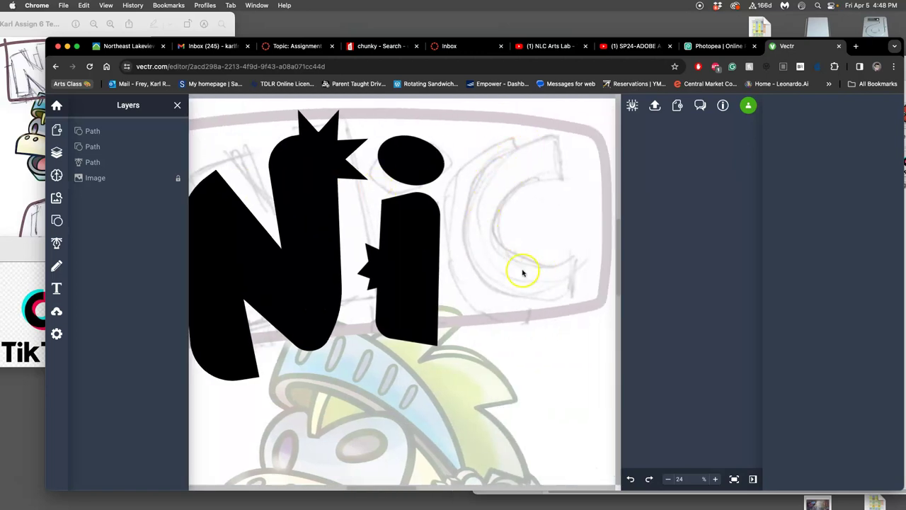
{"action": "left_click", "coordinate": [57, 243]}
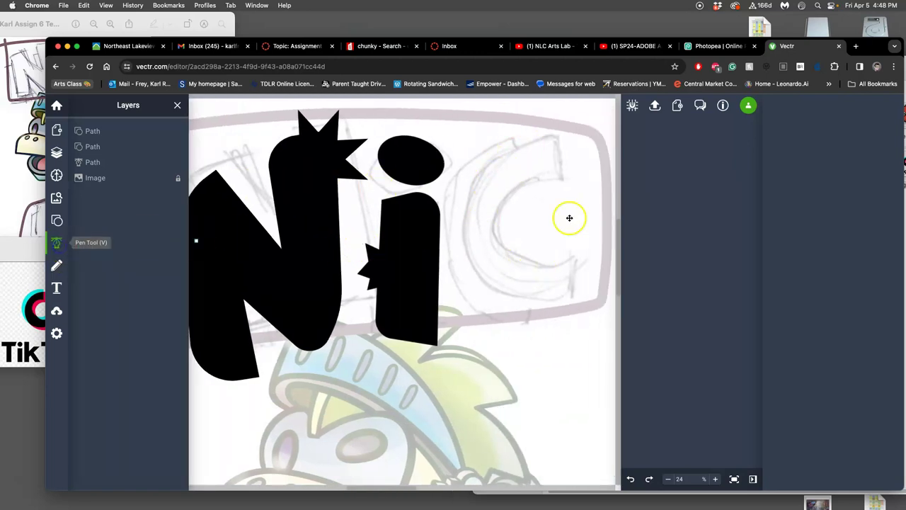
{"action": "left_click", "coordinate": [555, 134]}
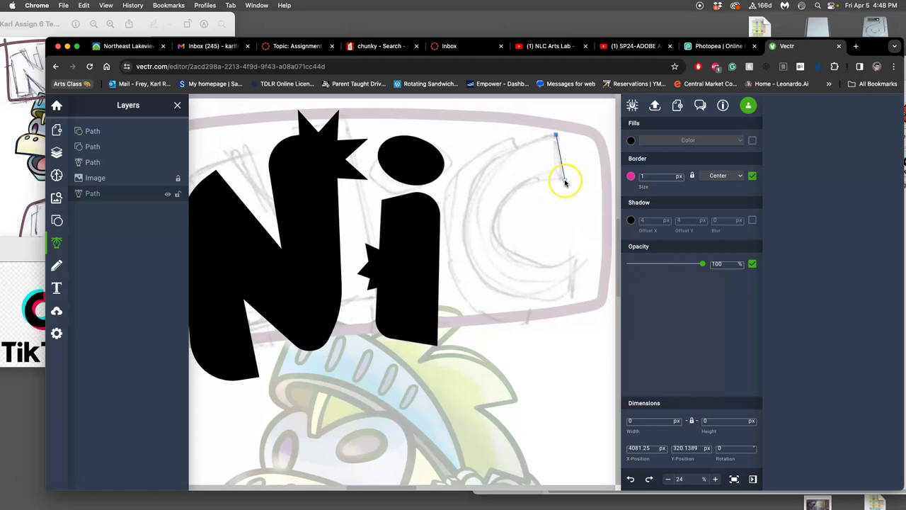
{"action": "left_click_drag", "start_coordinate": [561, 179], "coordinate": [596, 190]}
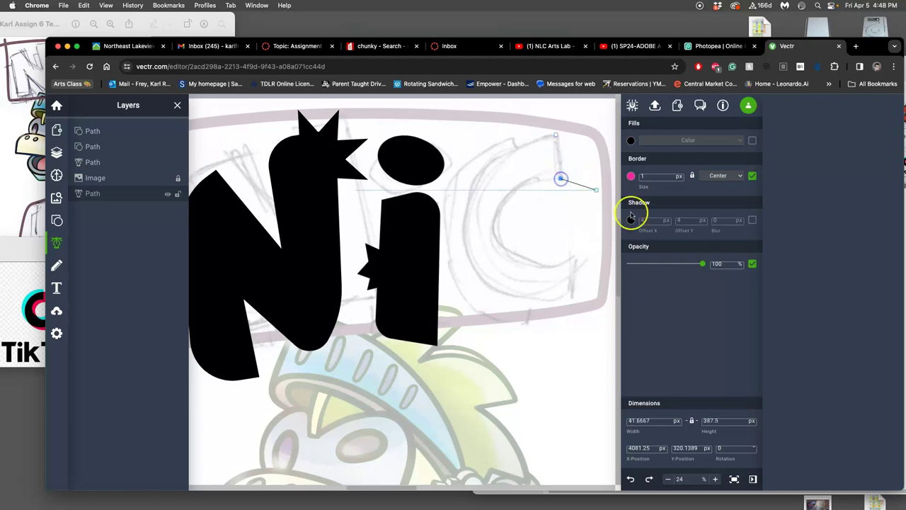
- Extend the curved outline around the C's lower side and along its bottom edge
{"action": "left_click", "coordinate": [493, 235]}
{"action": "left_click_drag", "start_coordinate": [484, 270], "coordinate": [488, 299]}
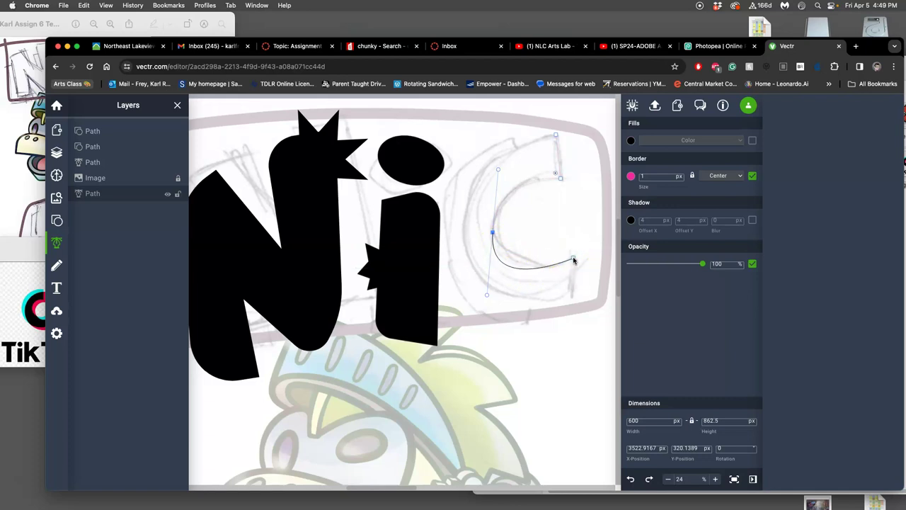
{"action": "left_click", "coordinate": [573, 259]}
{"action": "left_click_drag", "start_coordinate": [509, 284], "coordinate": [488, 298]}
{"action": "left_click_drag", "start_coordinate": [492, 233], "coordinate": [570, 259]}
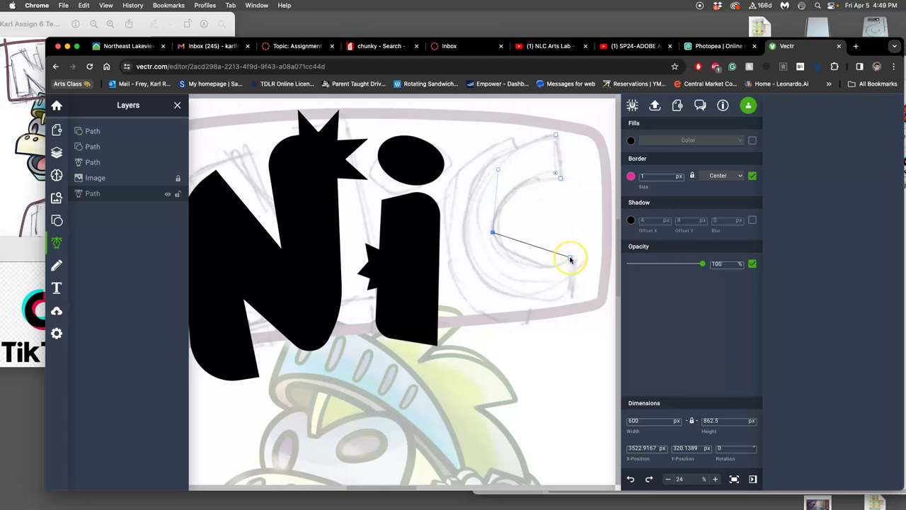
{"action": "left_click", "coordinate": [570, 259]}
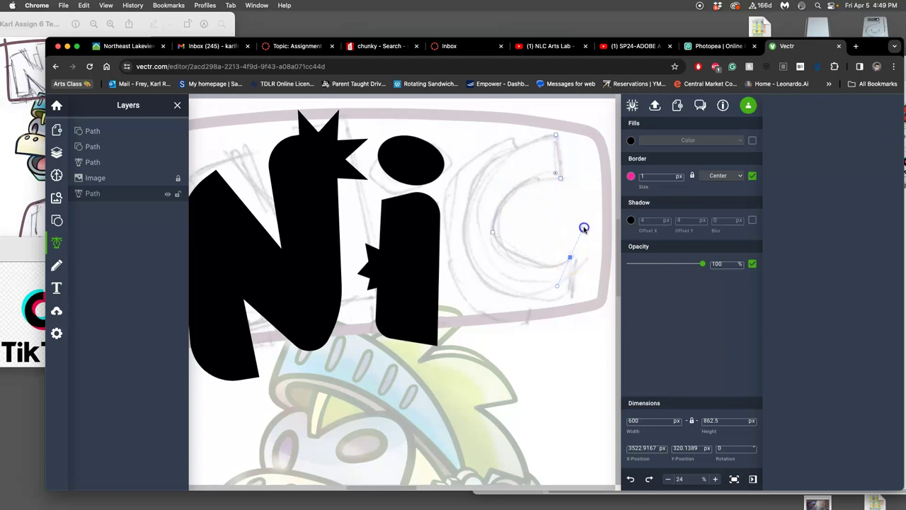
{"action": "left_click_drag", "start_coordinate": [584, 226], "coordinate": [608, 254]}
- Add a curved anchor at the C's lower end
{"action": "scroll", "coordinate": [615, 253], "scroll_direction": "down", "scroll_amount": 2}
{"action": "left_click_drag", "start_coordinate": [615, 252], "coordinate": [590, 242]}
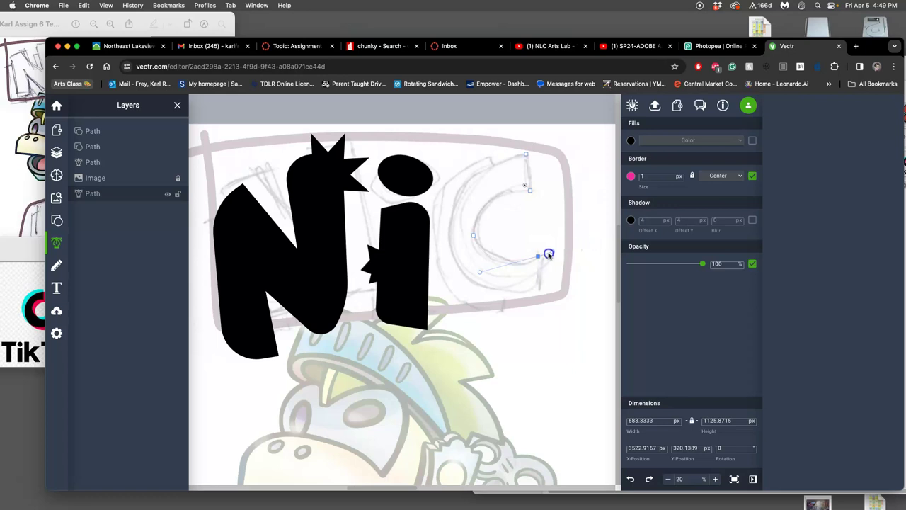
{"action": "left_click_drag", "start_coordinate": [538, 258], "coordinate": [539, 285]}
{"action": "left_click_drag", "start_coordinate": [536, 288], "coordinate": [536, 287]}
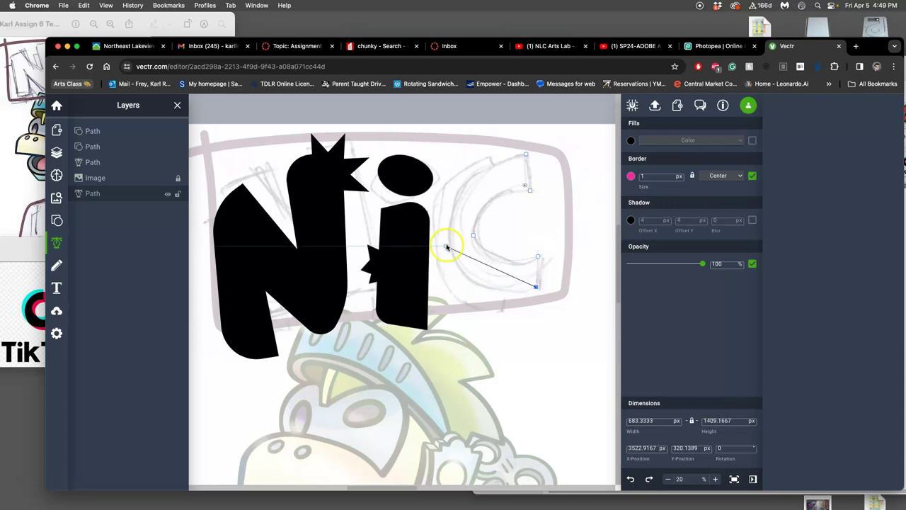
- Close the outline on its first anchor and bend the curves to the C's inner edge and top end
{"action": "left_click", "coordinate": [447, 238]}
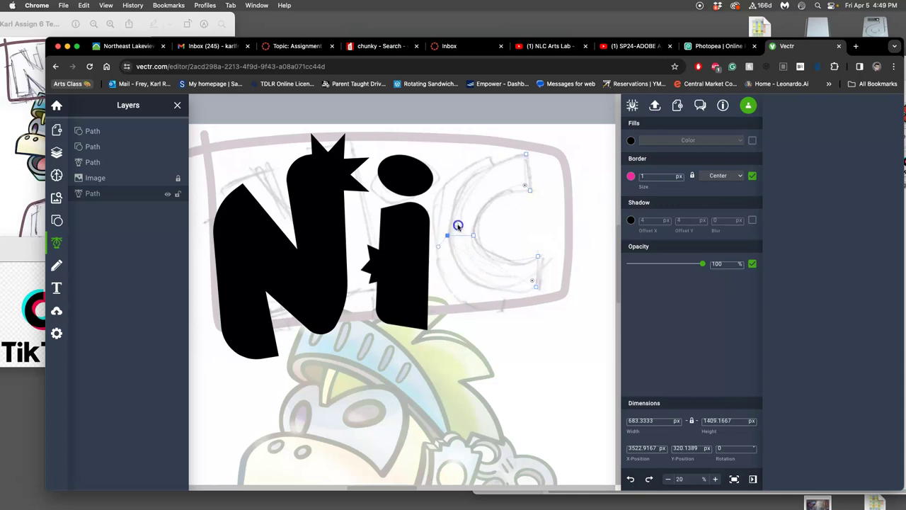
{"action": "left_click_drag", "start_coordinate": [459, 224], "coordinate": [442, 166]}
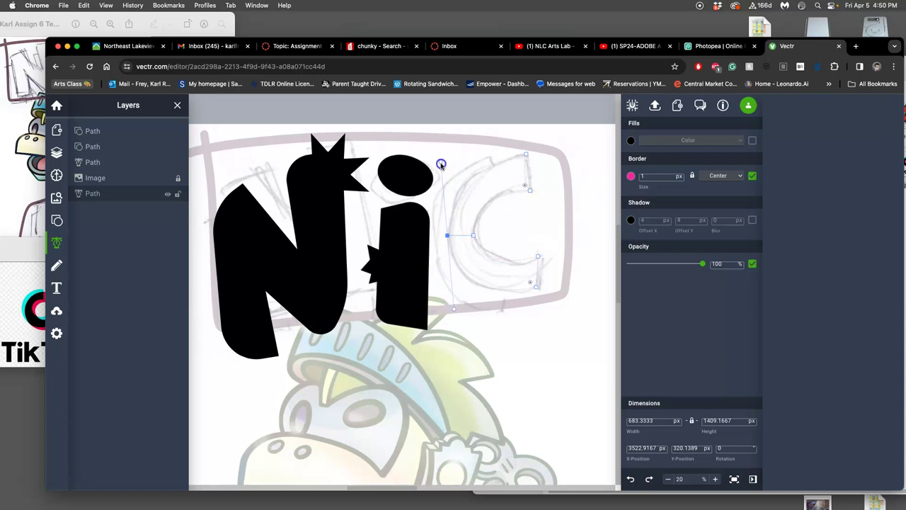
{"action": "left_click_drag", "start_coordinate": [440, 164], "coordinate": [440, 164]}
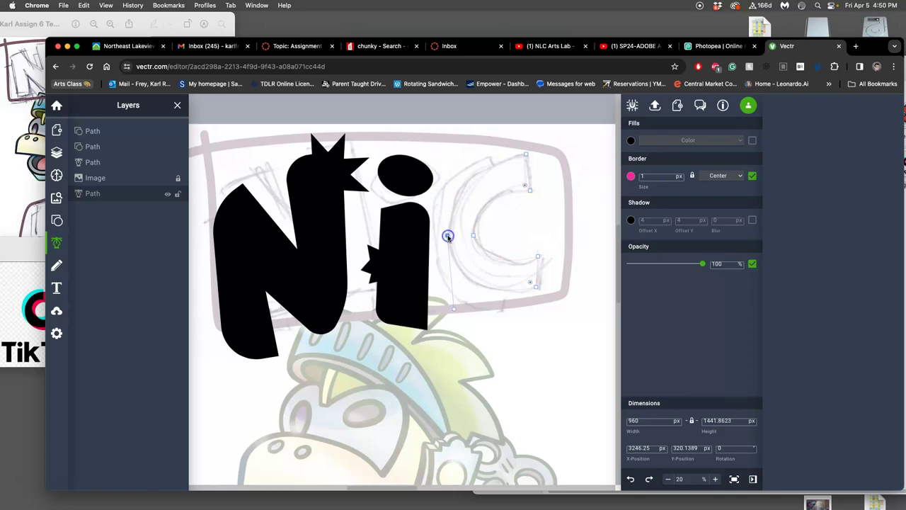
{"action": "left_click_drag", "start_coordinate": [448, 236], "coordinate": [581, 144]}
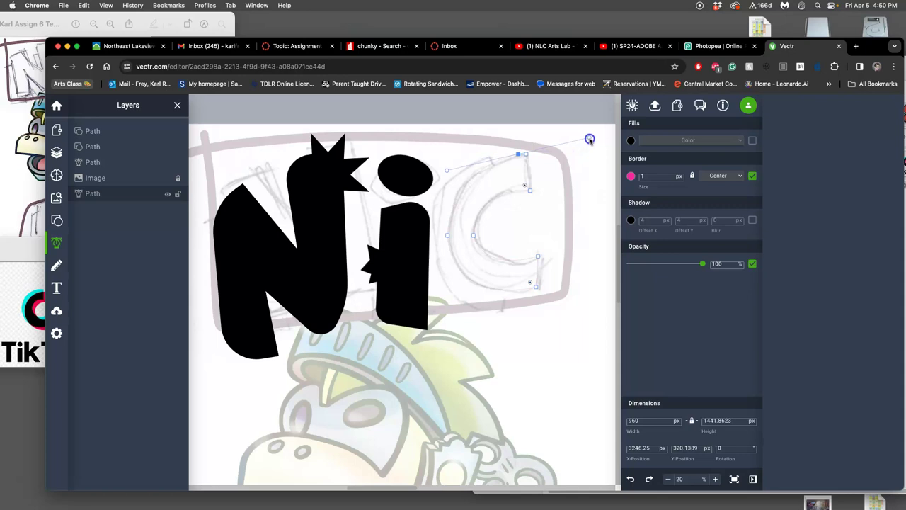
{"action": "left_click_drag", "start_coordinate": [590, 140], "coordinate": [550, 150]}
- Give the traced C path a solid black fill and turn its Border off
{"action": "left_click", "coordinate": [526, 156]}
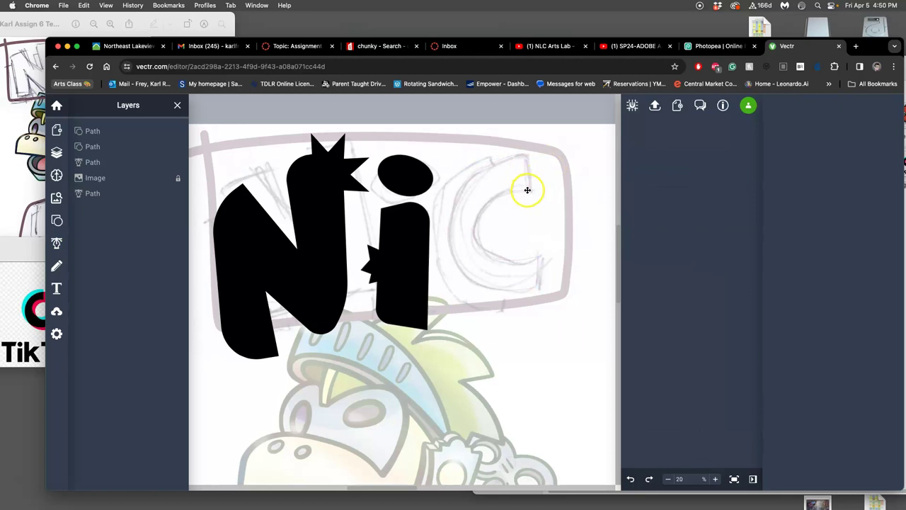
{"action": "scroll", "coordinate": [542, 197], "scroll_direction": "up", "scroll_amount": 3}
{"action": "scroll", "coordinate": [543, 196], "scroll_direction": "up", "scroll_amount": 3}
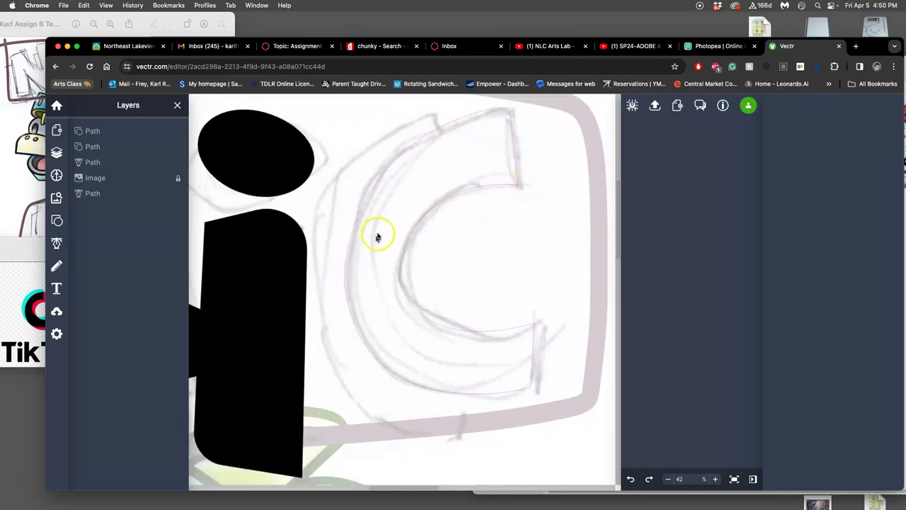
{"action": "left_click", "coordinate": [493, 184]}
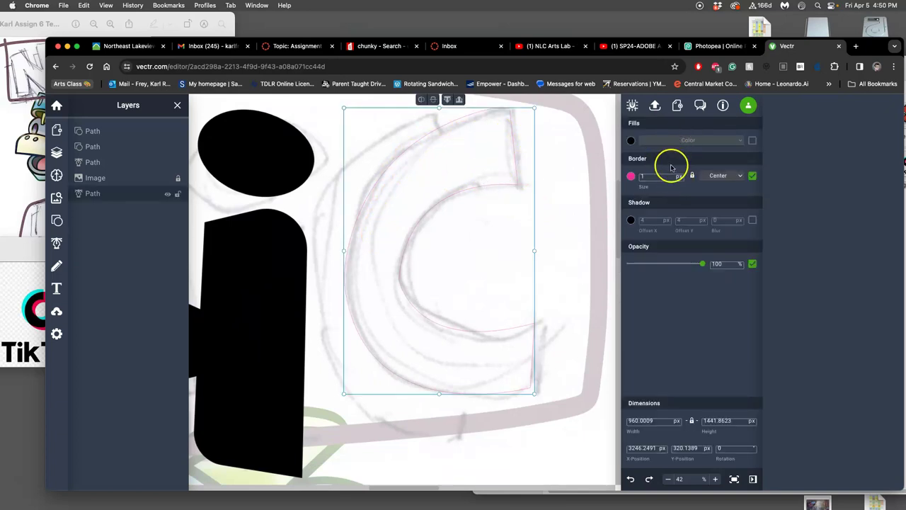
{"action": "left_click", "coordinate": [752, 140]}
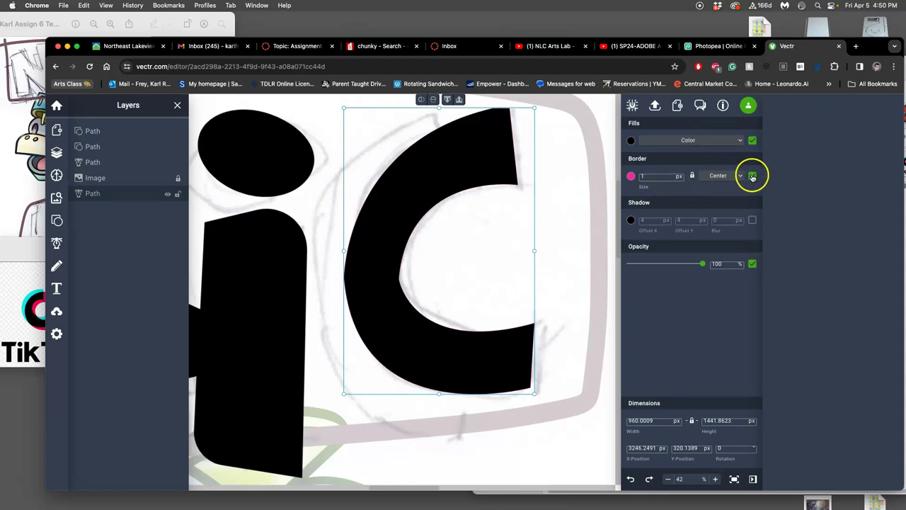
{"action": "left_click", "coordinate": [752, 176]}
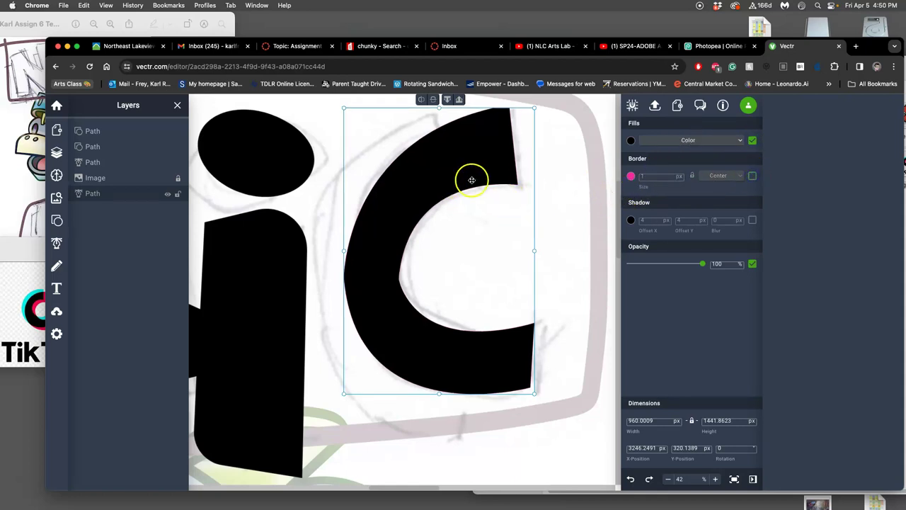
{"action": "left_click", "coordinate": [631, 142]}
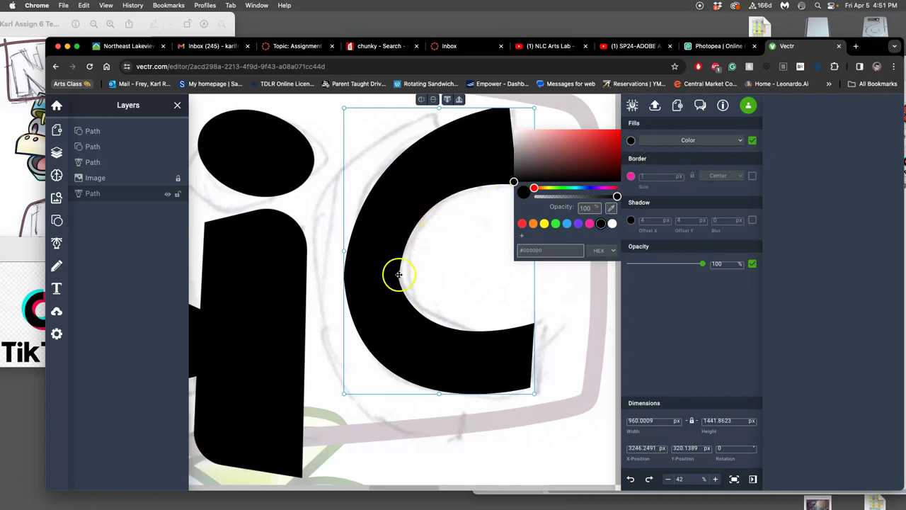
- Adjust the C's inner-curve node, straightening the upper inner curve and reshaping the lower one
{"action": "double_click", "coordinate": [389, 214]}
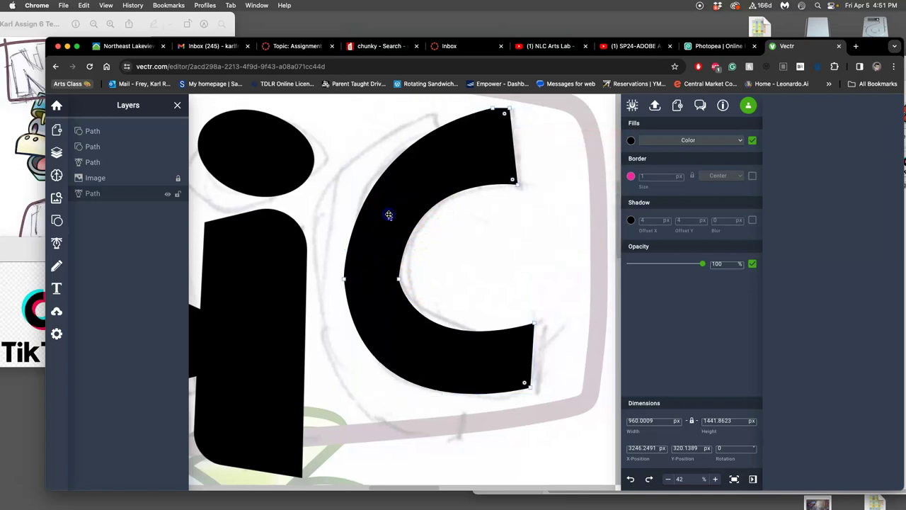
{"action": "left_click_drag", "start_coordinate": [398, 279], "coordinate": [406, 278]}
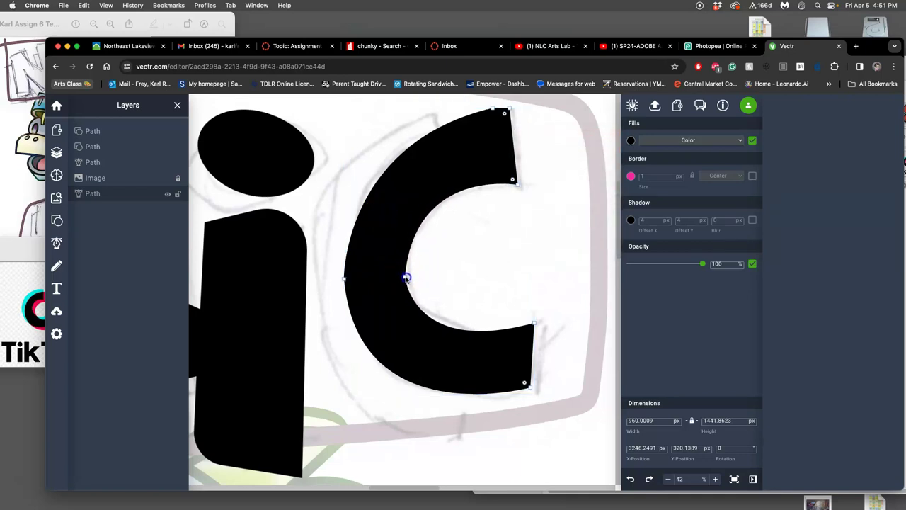
{"action": "left_click", "coordinate": [407, 278]}
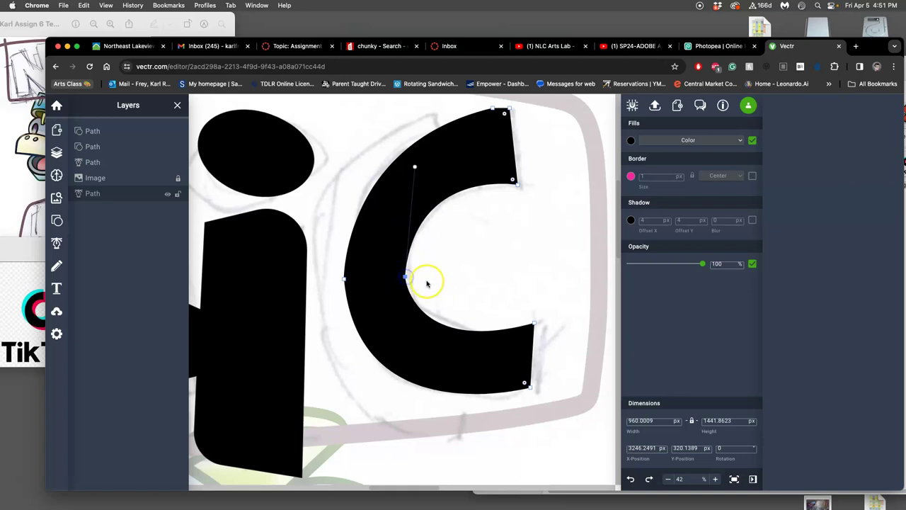
{"action": "mouse_move", "coordinate": [415, 167]}
{"action": "left_mouse_down"}
{"action": "mouse_move", "coordinate": [397, 186]}
{"action": "mouse_move", "coordinate": [403, 217]}
{"action": "mouse_move", "coordinate": [405, 173]}
{"action": "left_mouse_up"}
{"action": "left_click_drag", "start_coordinate": [411, 368], "coordinate": [408, 289]}
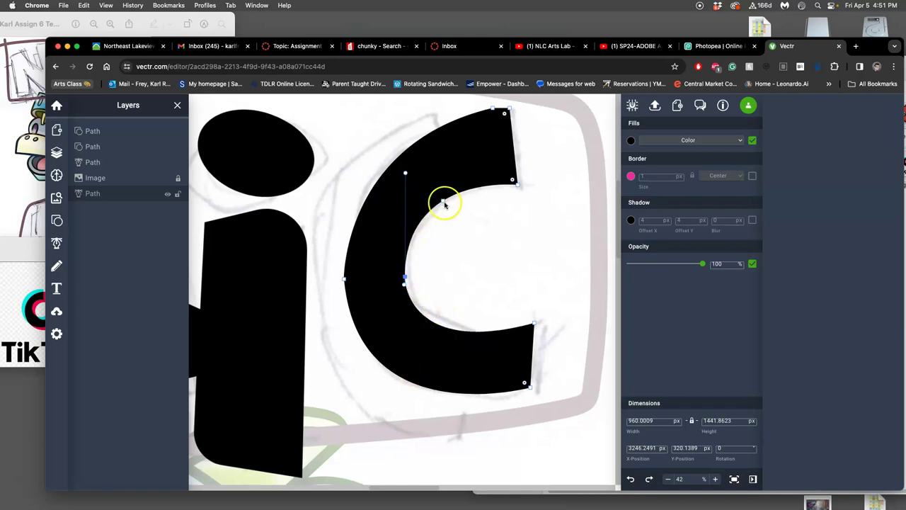
- Tweak the C's outer left node, undo its accidental corner conversion, and reselect it
{"action": "left_click", "coordinate": [345, 279]}
{"action": "mouse_move", "coordinate": [358, 434]}
{"action": "left_mouse_down"}
{"action": "mouse_move", "coordinate": [352, 414]}
{"action": "mouse_move", "coordinate": [357, 432]}
{"action": "left_mouse_up"}
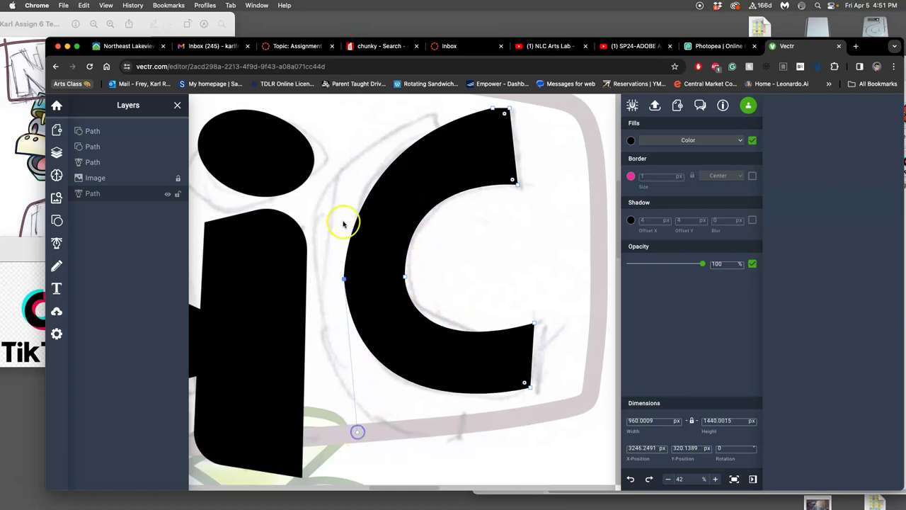
{"action": "double_click", "coordinate": [344, 280]}
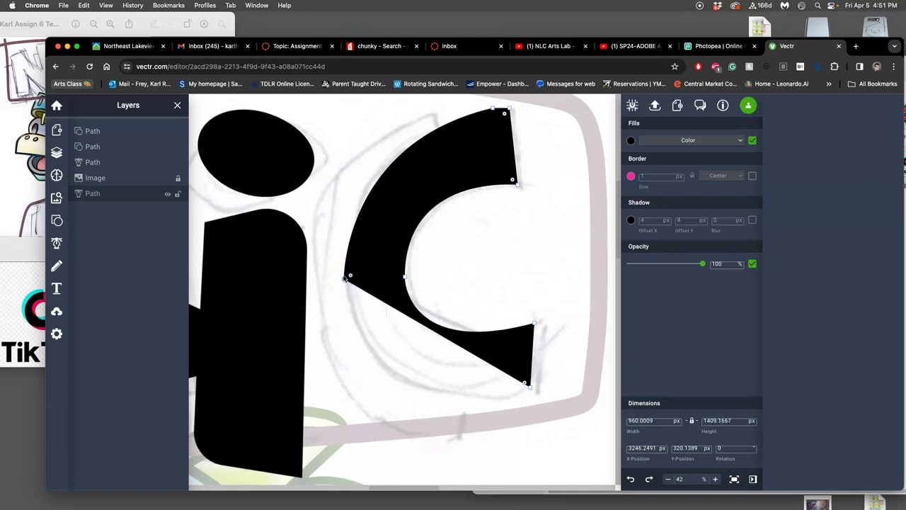
{"action": "key", "text": "super+z"}
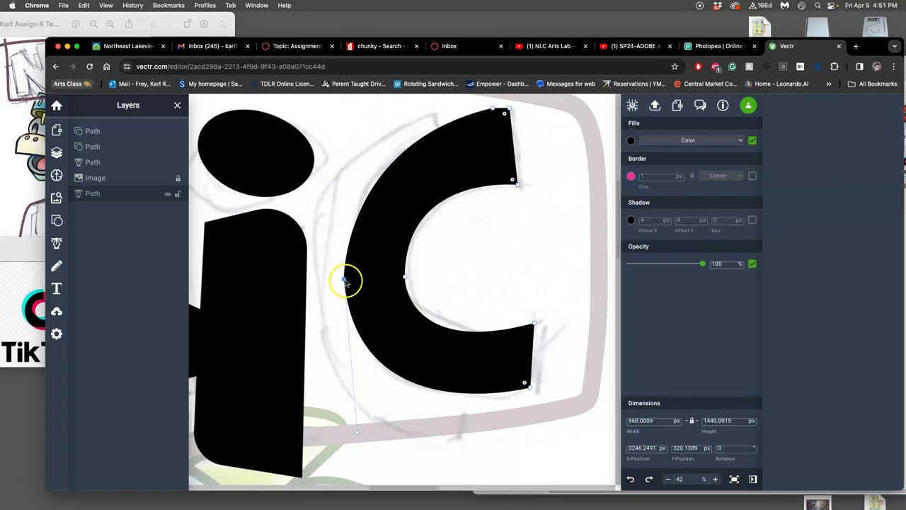
{"action": "left_click", "coordinate": [336, 289]}
{"action": "double_click", "coordinate": [359, 274]}
{"action": "left_click", "coordinate": [344, 280]}
- Smooth the C's outer left edge by nudging its left node and pulling its curve handle
{"action": "left_click_drag", "start_coordinate": [343, 276], "coordinate": [345, 285]}
{"action": "double_click", "coordinate": [345, 284]}
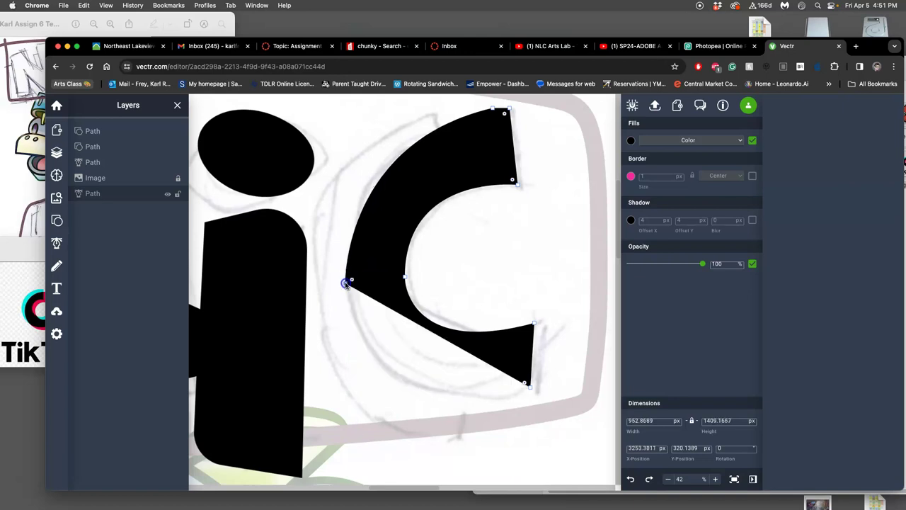
{"action": "double_click", "coordinate": [345, 284]}
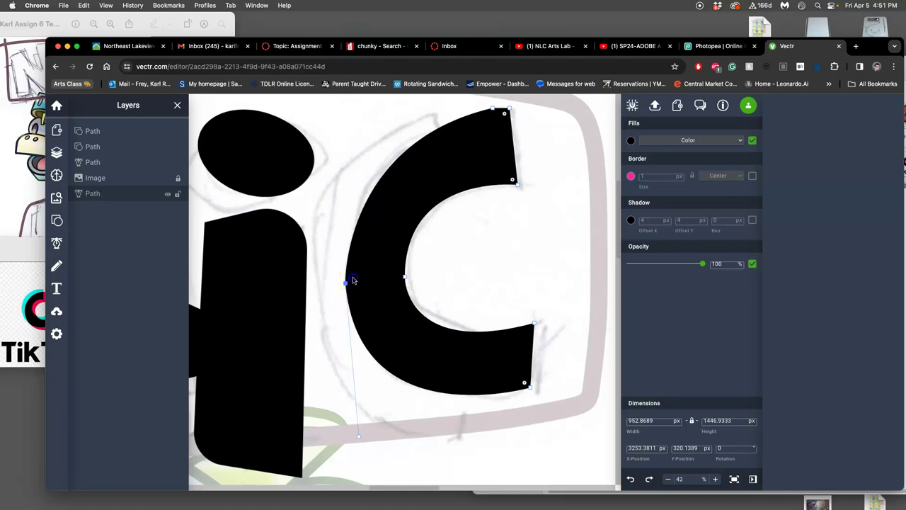
{"action": "left_click", "coordinate": [353, 280]}
{"action": "double_click", "coordinate": [358, 276]}
{"action": "left_click_drag", "start_coordinate": [358, 440], "coordinate": [346, 423]}
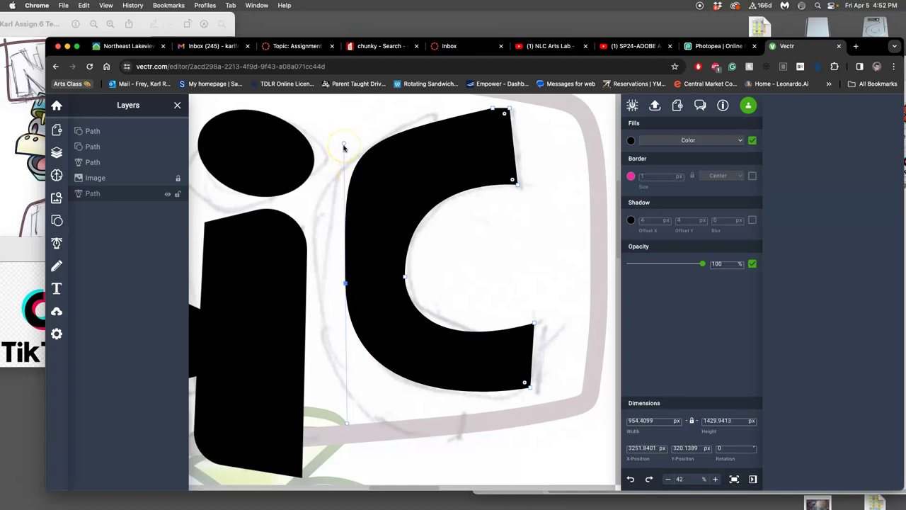
{"action": "left_click_drag", "start_coordinate": [343, 143], "coordinate": [346, 251]}
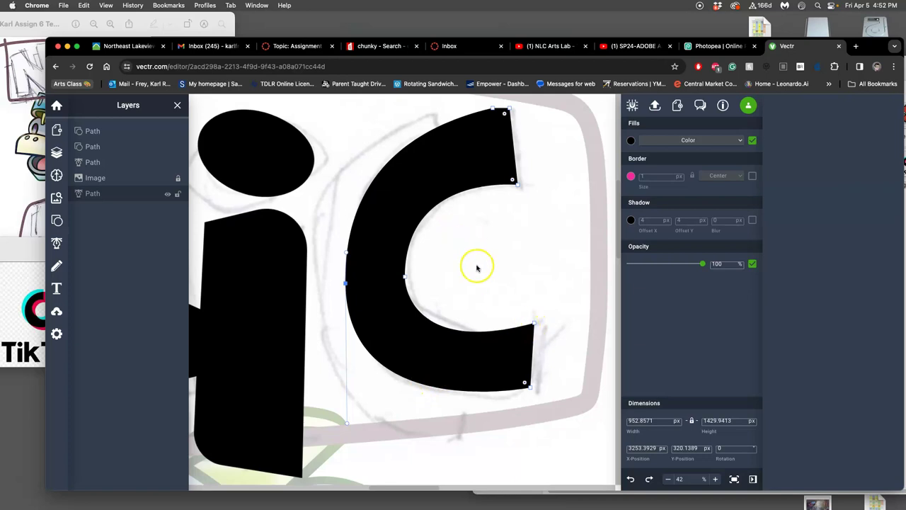
- Reshape the C's inner lower curve and its lower-right corner
{"action": "left_click", "coordinate": [404, 277]}
{"action": "left_click_drag", "start_coordinate": [404, 285], "coordinate": [405, 309]}
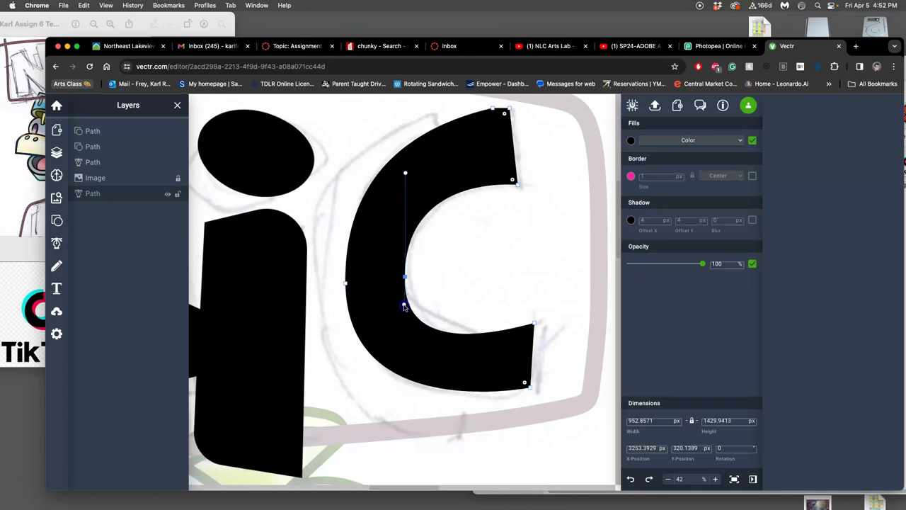
{"action": "left_click", "coordinate": [535, 325]}
{"action": "left_click_drag", "start_coordinate": [418, 360], "coordinate": [428, 339]}
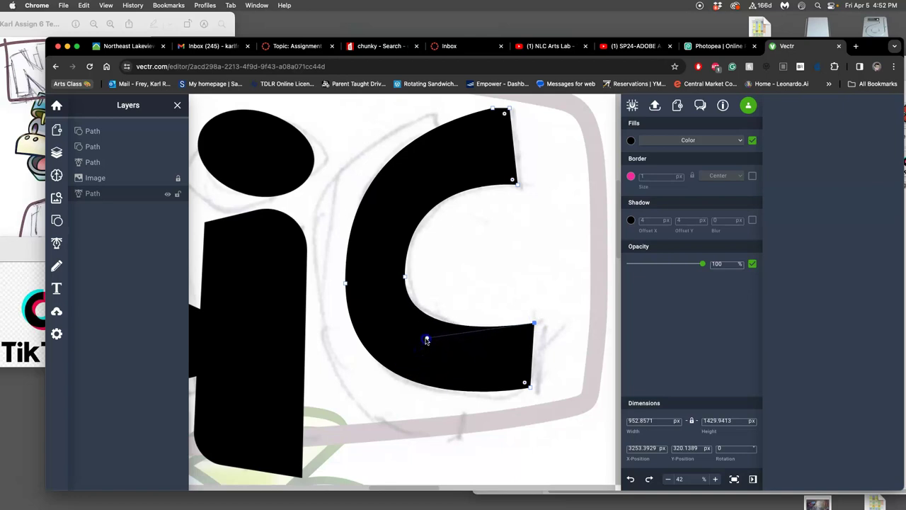
- Nudge the C's top-right anchor slightly to the right
{"action": "left_click", "coordinate": [502, 270]}
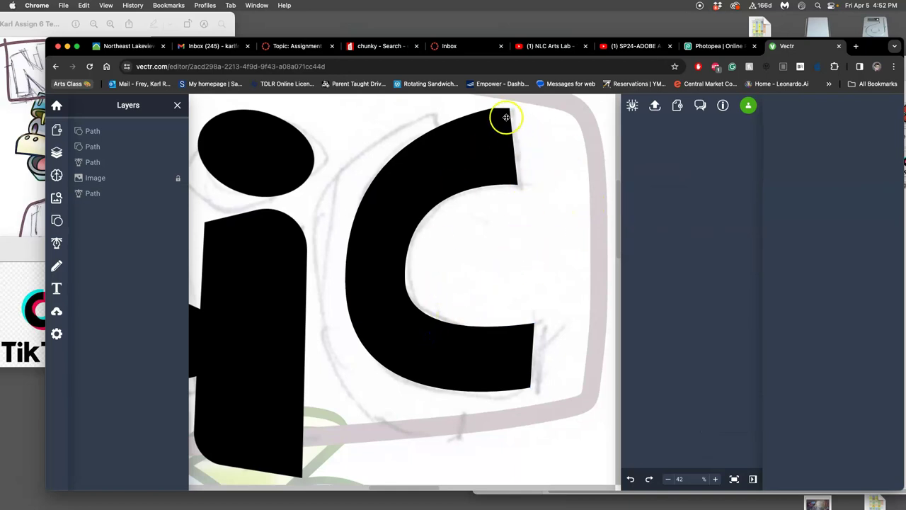
{"action": "left_click_drag", "start_coordinate": [506, 115], "coordinate": [497, 250]}
{"action": "left_click", "coordinate": [493, 263]}
{"action": "double_click", "coordinate": [493, 263]}
{"action": "left_click", "coordinate": [497, 257]}
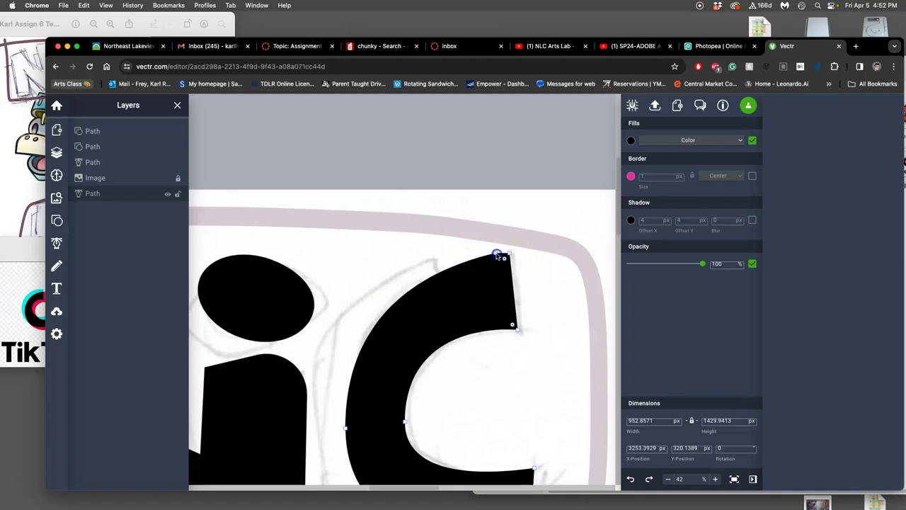
{"action": "left_click_drag", "start_coordinate": [506, 255], "coordinate": [510, 253]}
- Round off the C's top tip, then deselect it and zoom out
{"action": "left_click", "coordinate": [540, 259]}
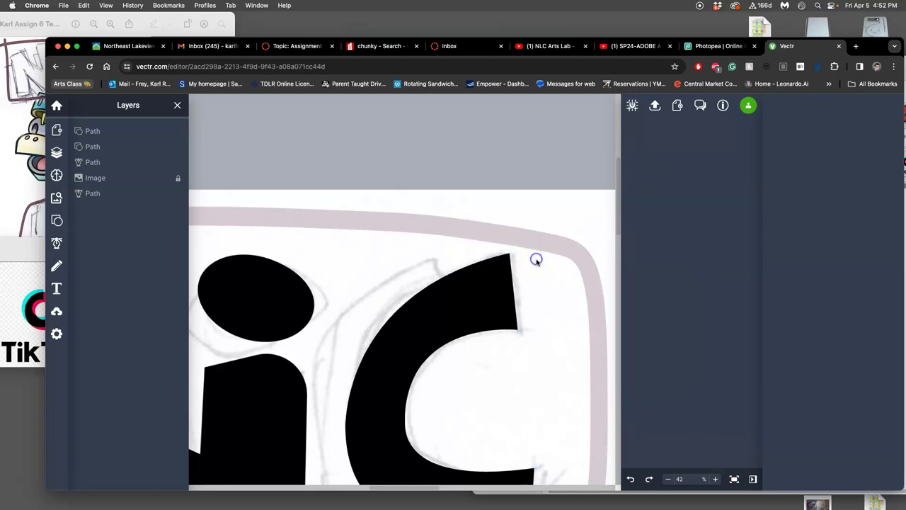
{"action": "left_click_drag", "start_coordinate": [516, 240], "coordinate": [516, 263]}
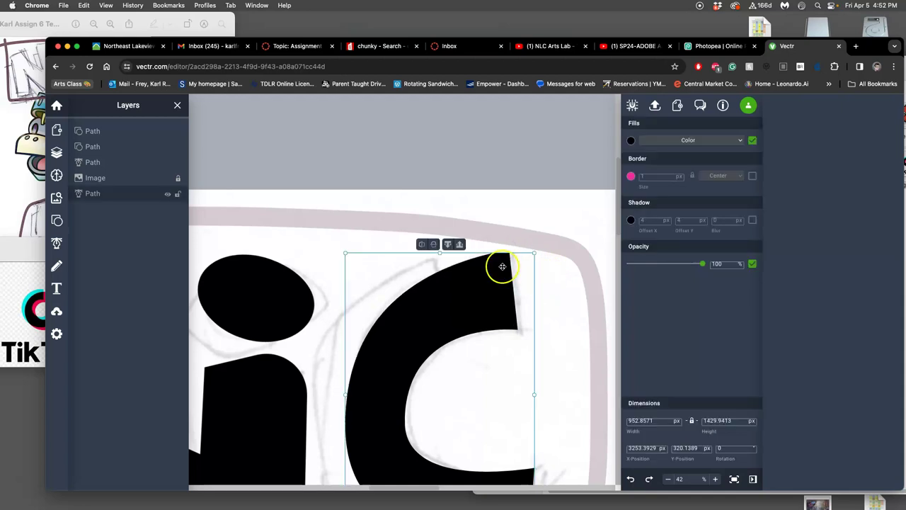
{"action": "double_click", "coordinate": [494, 265]}
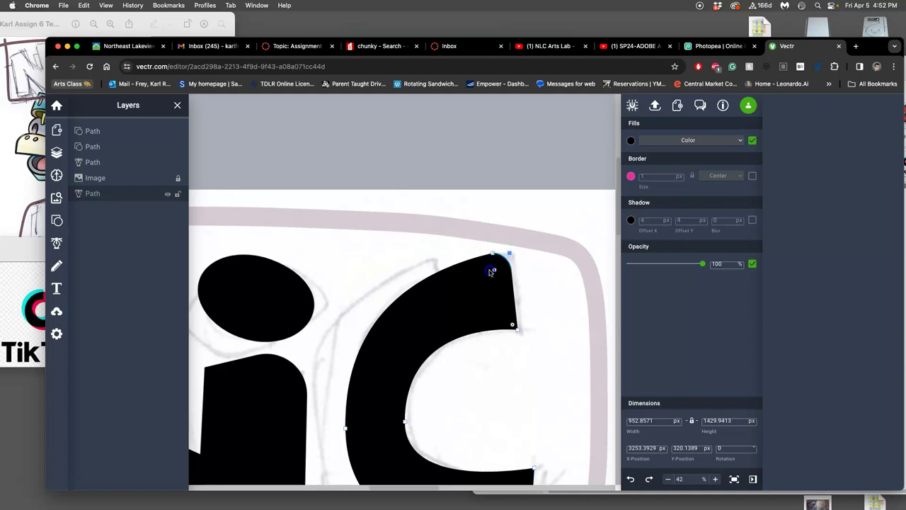
{"action": "left_click_drag", "start_coordinate": [493, 257], "coordinate": [492, 276]}
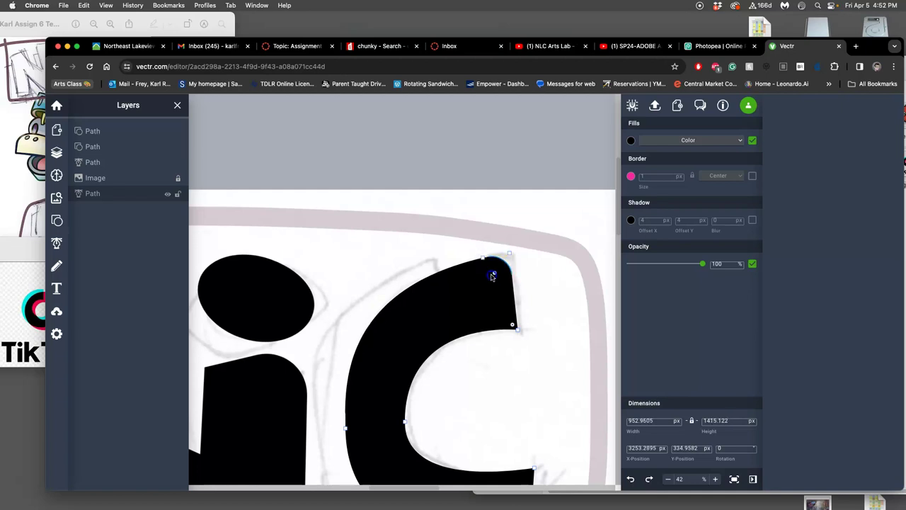
{"action": "left_click", "coordinate": [542, 273]}
{"action": "scroll", "coordinate": [538, 261], "scroll_direction": "down", "scroll_amount": 3}
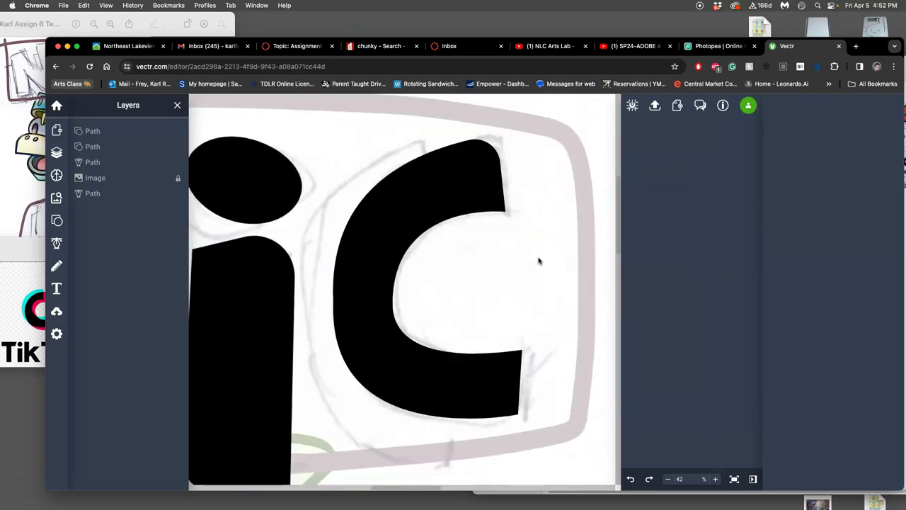
{"action": "mouse_move", "coordinate": [537, 260]}
{"action": "left_mouse_down"}
{"action": "mouse_move", "coordinate": [512, 245]}
{"action": "mouse_move", "coordinate": [486, 186]}
{"action": "mouse_move", "coordinate": [547, 196]}
{"action": "mouse_move", "coordinate": [537, 207]}
{"action": "left_mouse_up"}
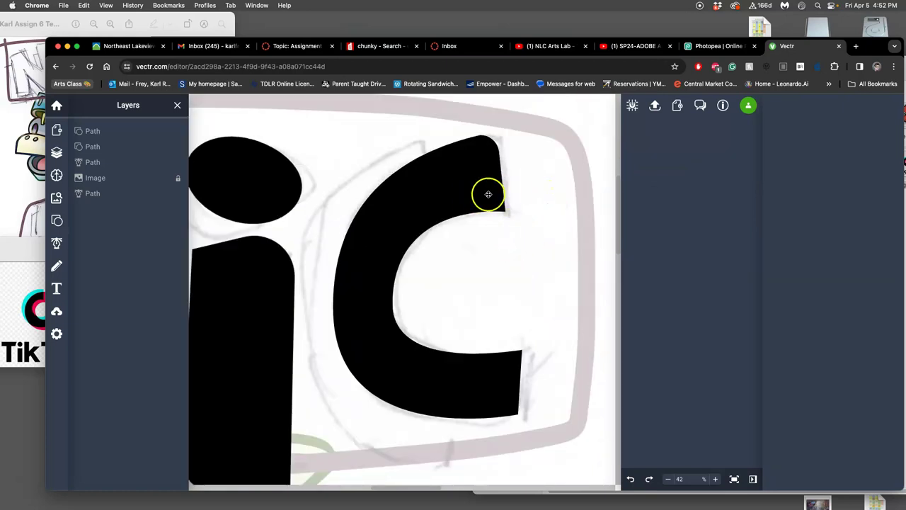
{"action": "scroll", "coordinate": [518, 227], "scroll_direction": "down", "scroll_amount": 5}
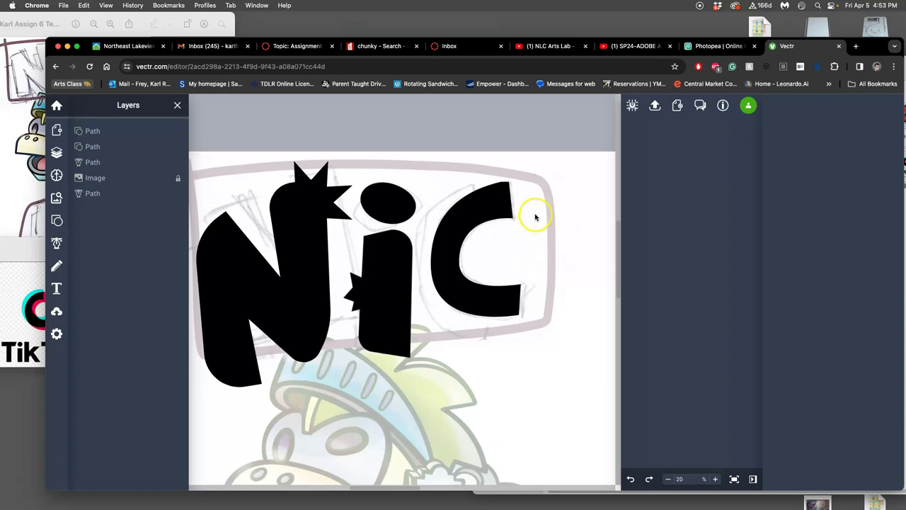
{"action": "scroll", "coordinate": [508, 201], "scroll_direction": "up", "scroll_amount": 5}
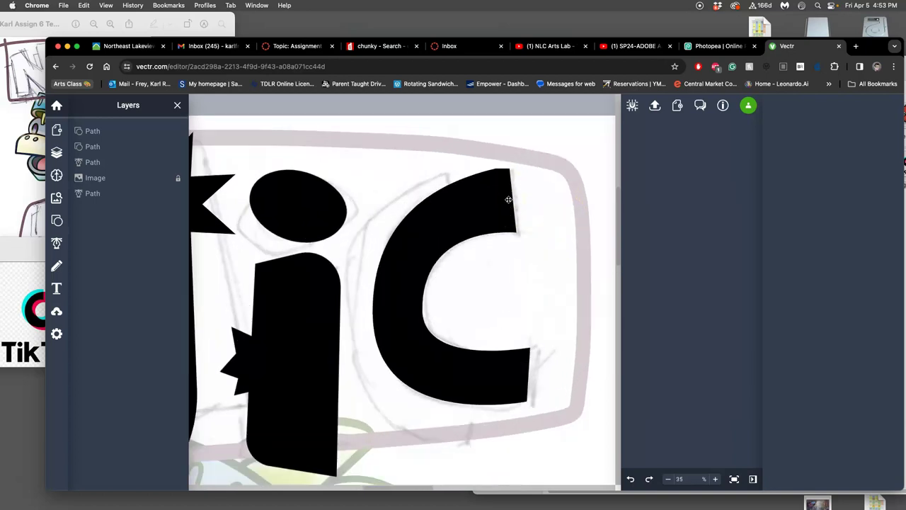
{"action": "left_click", "coordinate": [496, 192]}
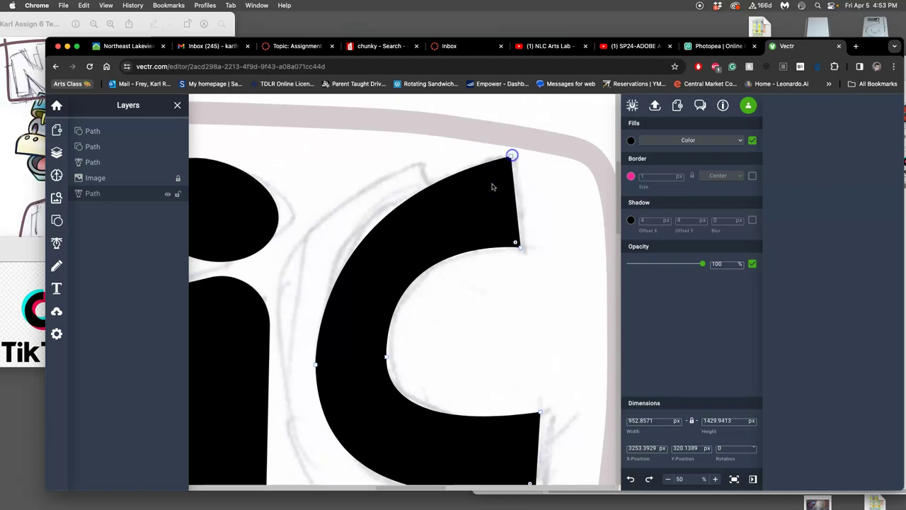
{"action": "left_click", "coordinate": [485, 344]}
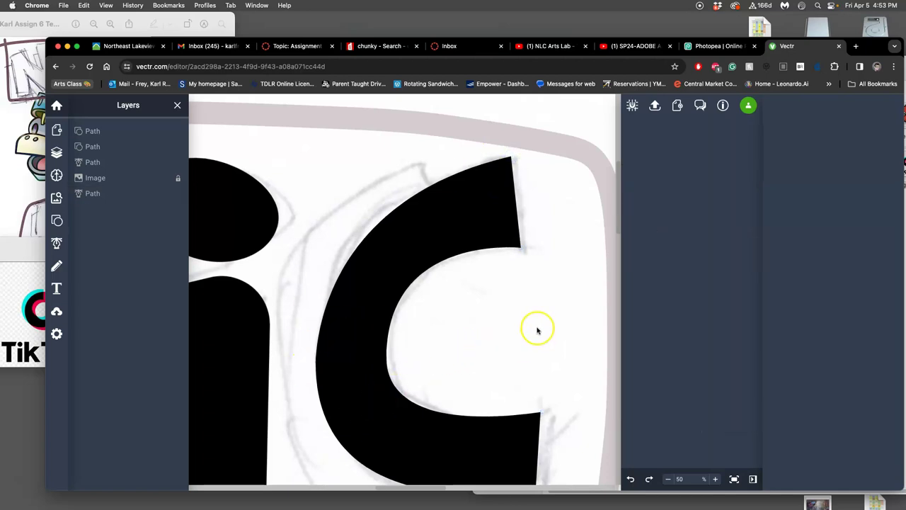
{"action": "scroll", "coordinate": [537, 329], "scroll_direction": "down", "scroll_amount": 3}
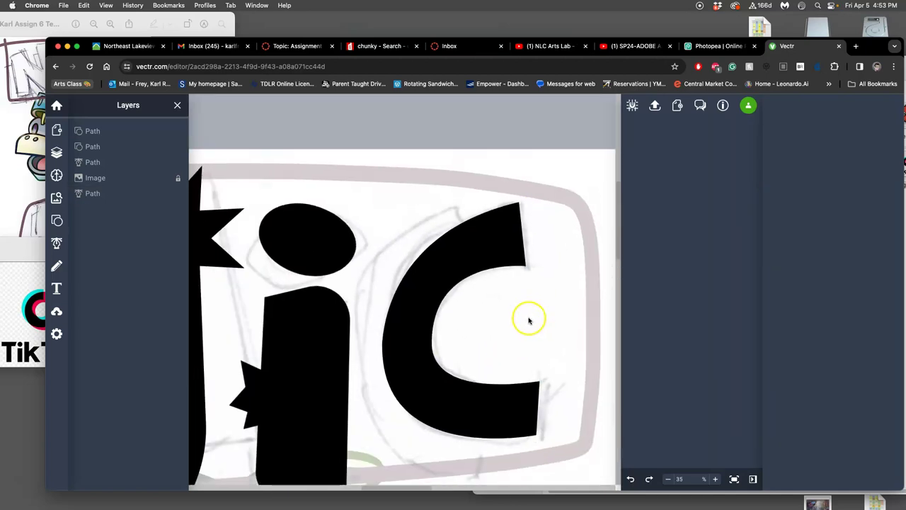
{"action": "scroll", "coordinate": [529, 321], "scroll_direction": "down", "scroll_amount": 3}
{"action": "scroll", "coordinate": [529, 318], "scroll_direction": "down", "scroll_amount": 5}
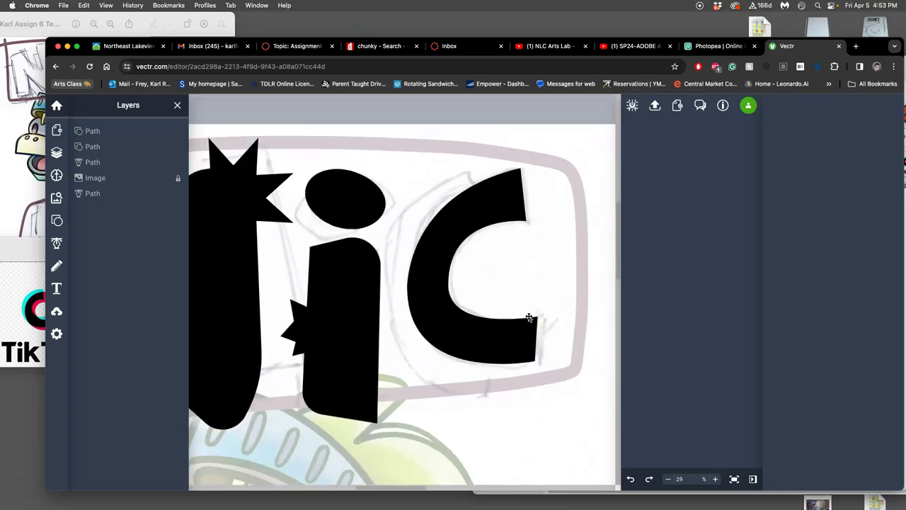
- Enlarge and widen the C, rotate it to 355°, and shift it slightly right
{"action": "left_click", "coordinate": [505, 324]}
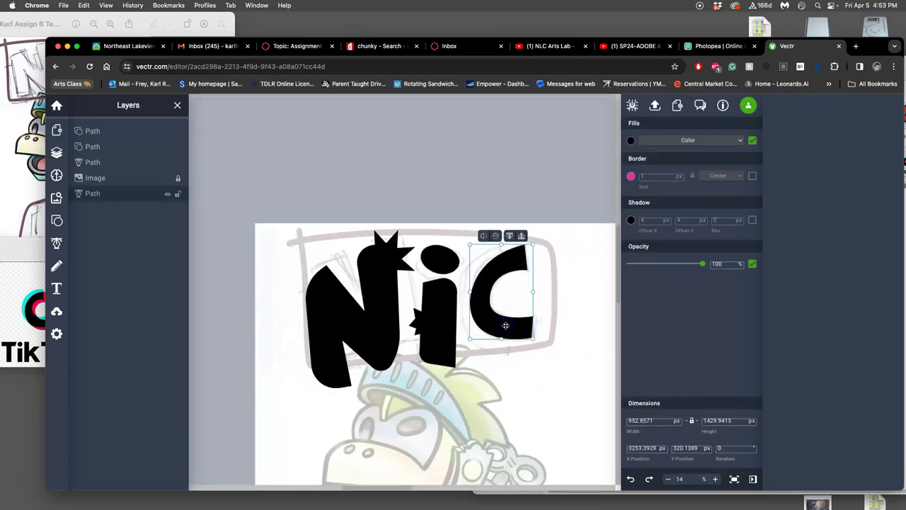
{"action": "left_click_drag", "start_coordinate": [533, 244], "coordinate": [544, 239]}
{"action": "left_click_drag", "start_coordinate": [540, 287], "coordinate": [543, 285]}
{"action": "left_click", "coordinate": [549, 230]}
{"action": "left_click_drag", "start_coordinate": [547, 232], "coordinate": [540, 229]}
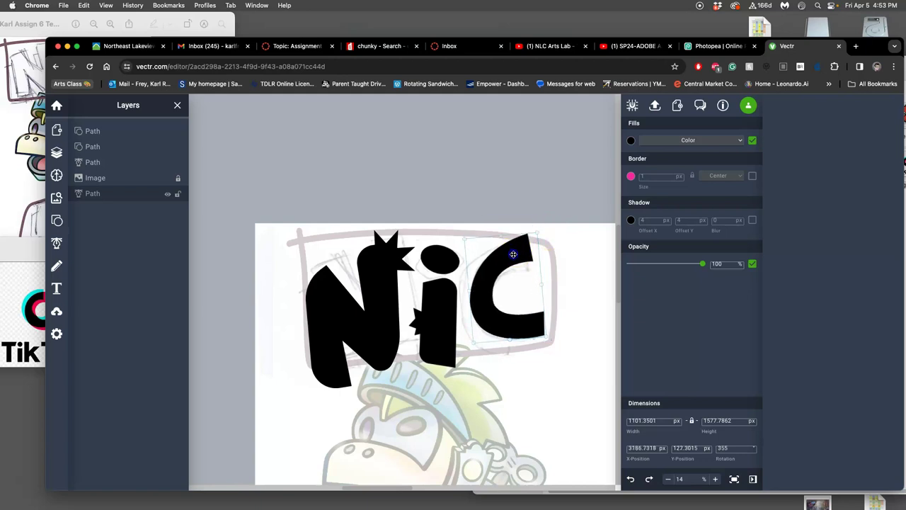
{"action": "left_click_drag", "start_coordinate": [504, 261], "coordinate": [521, 257]}
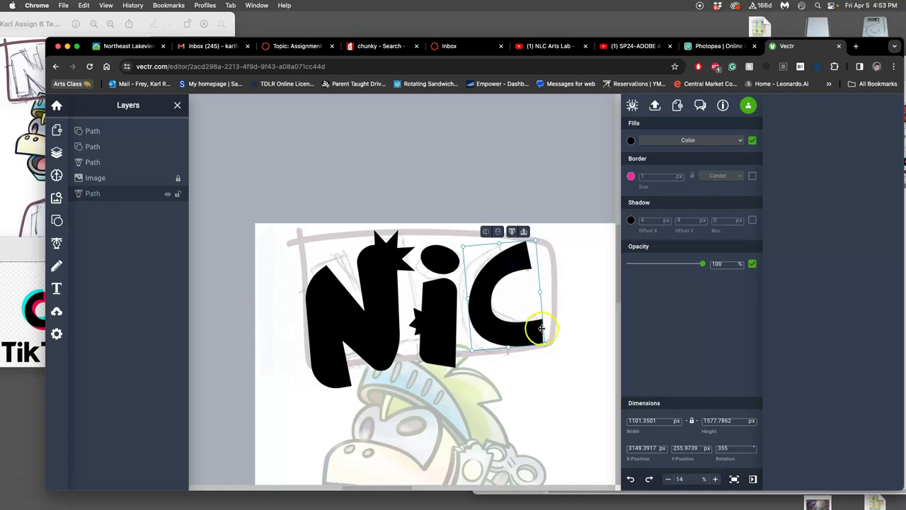
{"action": "left_click", "coordinate": [542, 368]}
{"action": "left_click", "coordinate": [56, 289]}
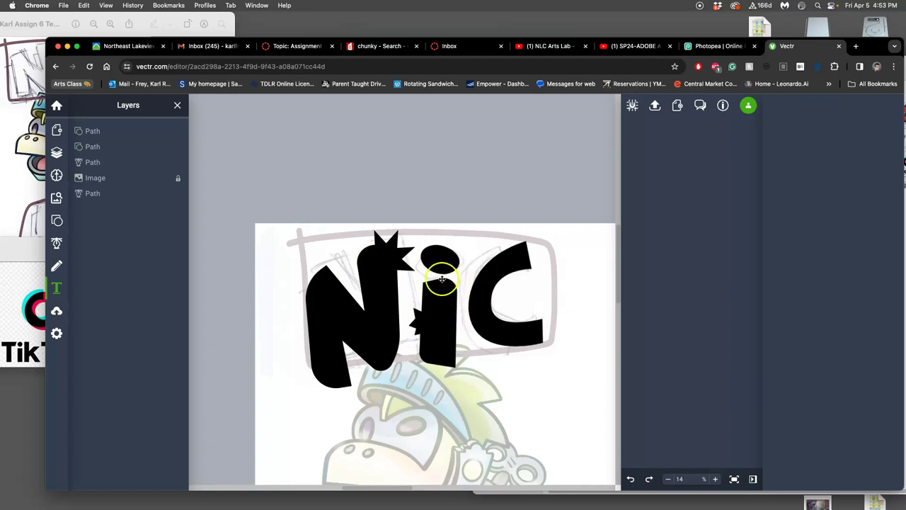
- Place the Nik text below the lettering and move it to about X 1648, Y 2444
{"action": "left_click", "coordinate": [414, 397]}
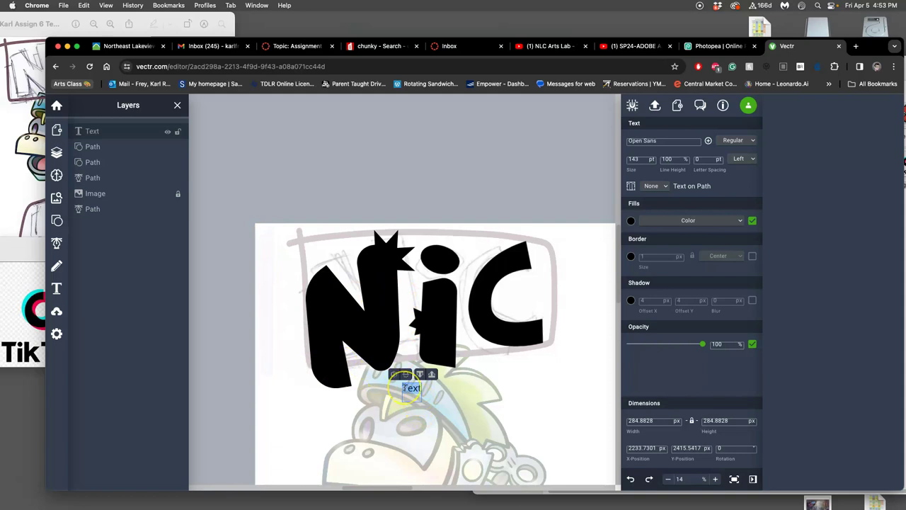
{"action": "left_click_drag", "start_coordinate": [423, 394], "coordinate": [402, 389]}
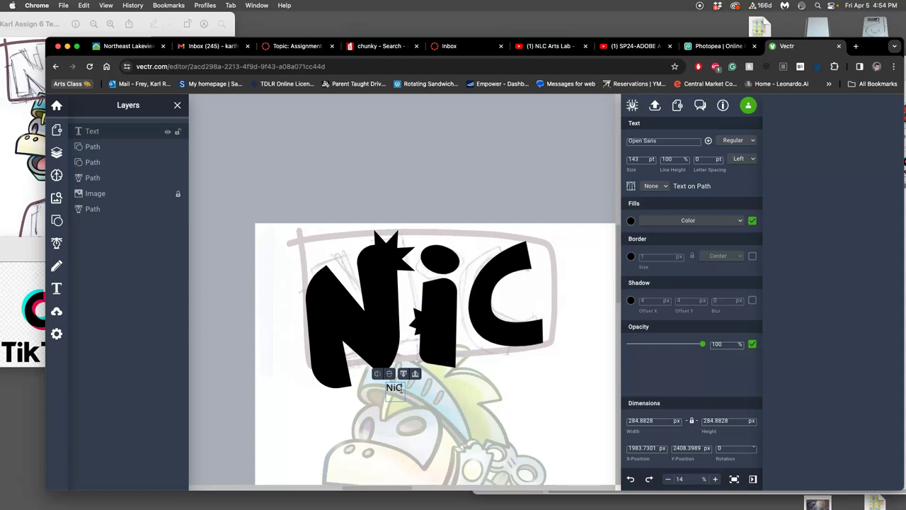
{"action": "left_click_drag", "start_coordinate": [397, 387], "coordinate": [388, 387]}
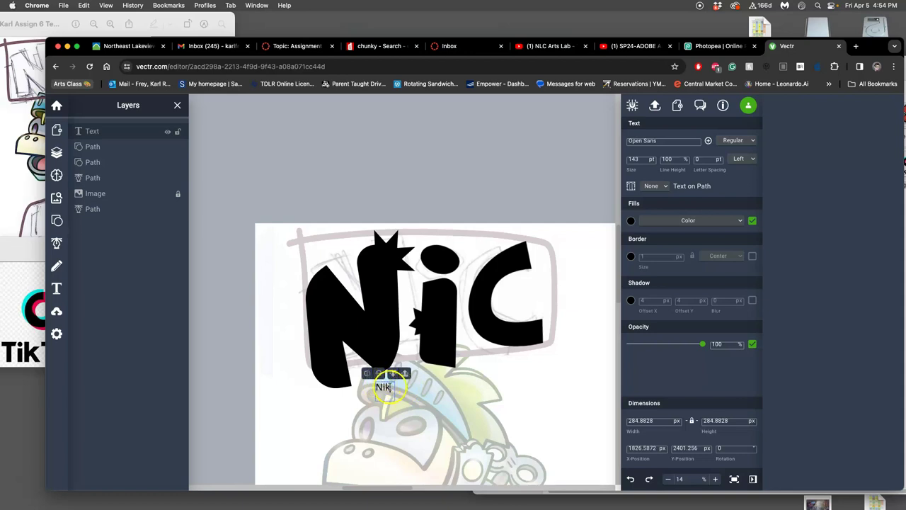
{"action": "mouse_move", "coordinate": [386, 386]}
{"action": "left_mouse_down"}
{"action": "mouse_move", "coordinate": [311, 385]}
{"action": "mouse_move", "coordinate": [374, 389]}
{"action": "left_mouse_up"}
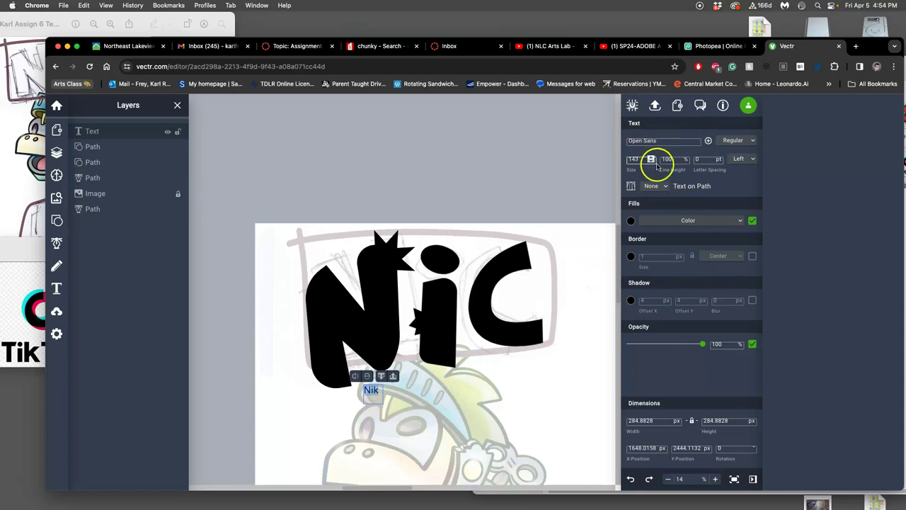
- Change the Nik text's font from Open Sans to Moul, cancelling the add-font file dialog
{"action": "left_click", "coordinate": [697, 142]}
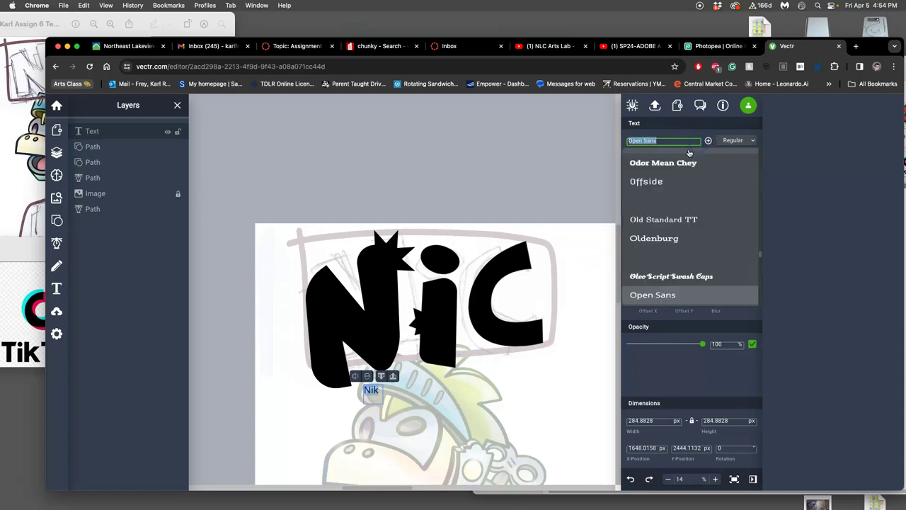
{"action": "scroll", "coordinate": [685, 224], "scroll_direction": "down", "scroll_amount": 1}
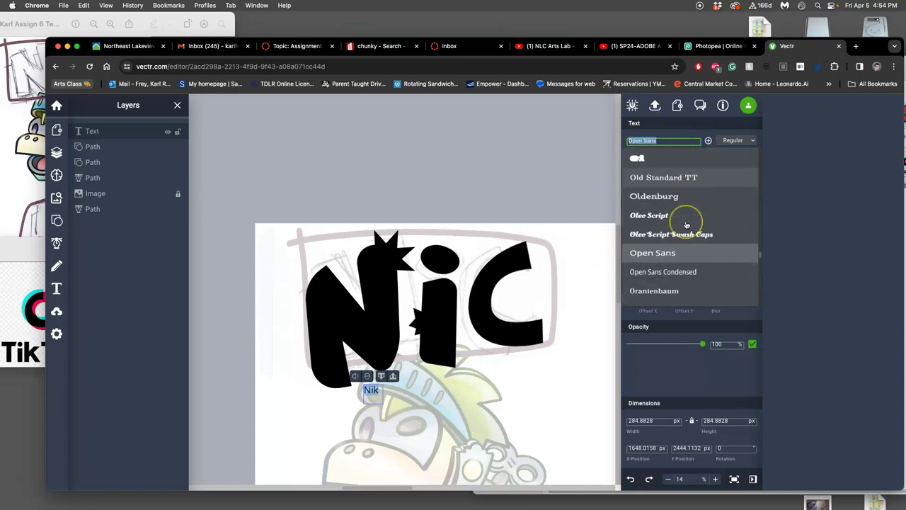
{"action": "scroll", "coordinate": [685, 225], "scroll_direction": "down", "scroll_amount": 20}
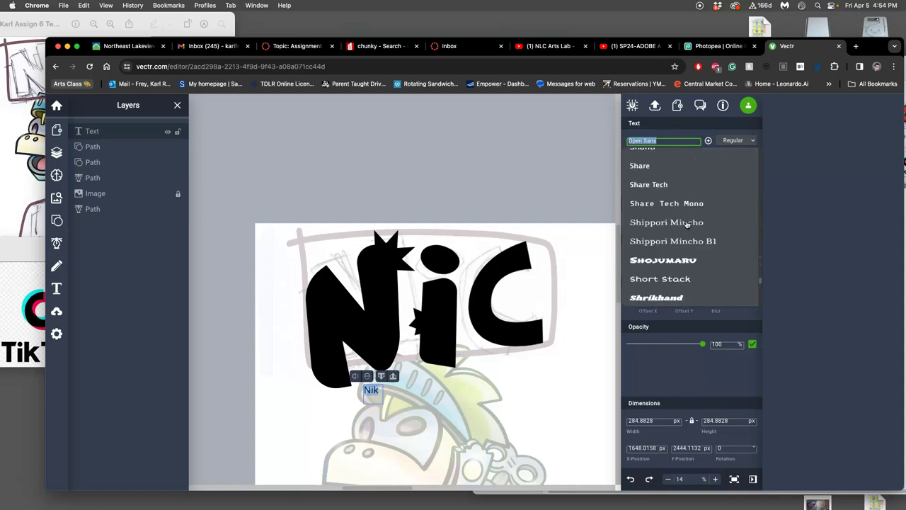
{"action": "scroll", "coordinate": [686, 225], "scroll_direction": "down", "scroll_amount": 20}
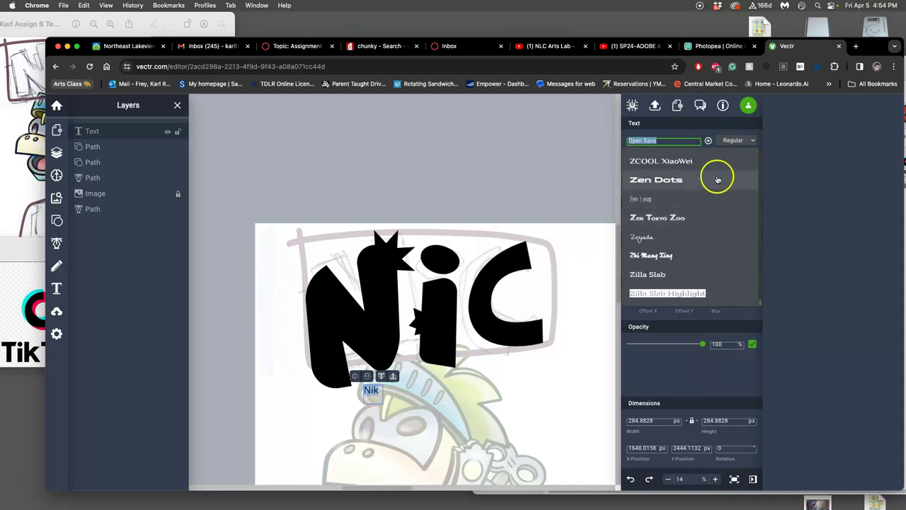
{"action": "left_click", "coordinate": [707, 140]}
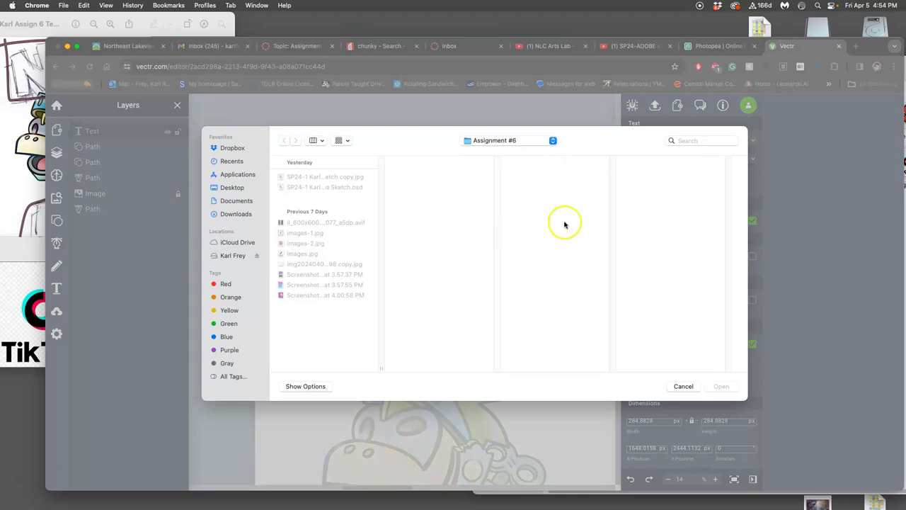
{"action": "left_click", "coordinate": [683, 386]}
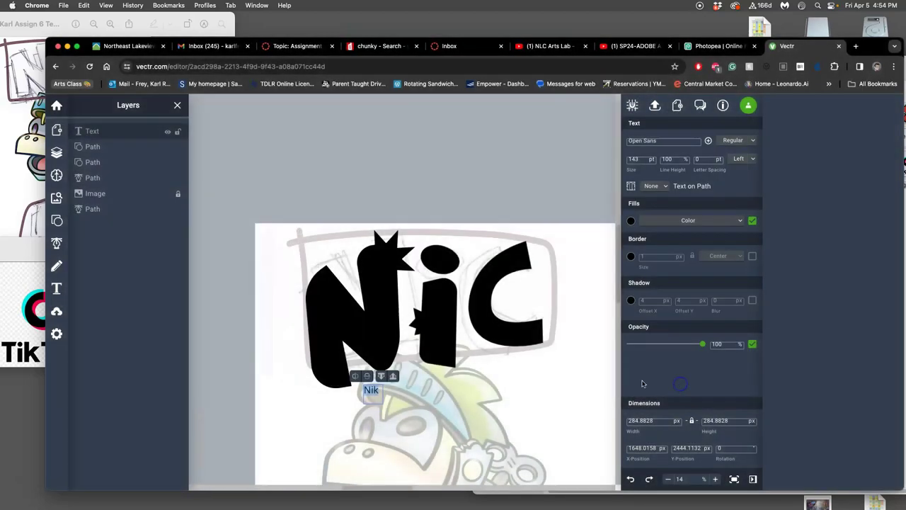
{"action": "left_click", "coordinate": [697, 142]}
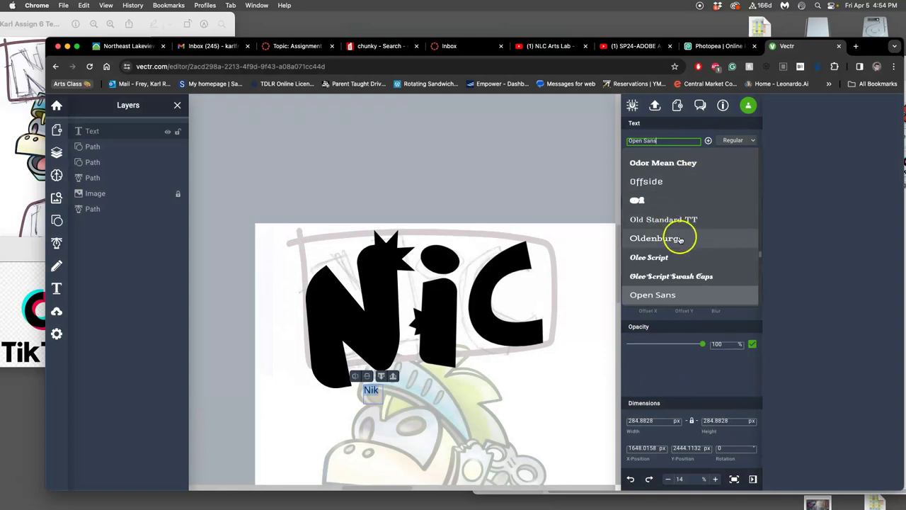
{"action": "scroll", "coordinate": [664, 227], "scroll_direction": "up", "scroll_amount": 1}
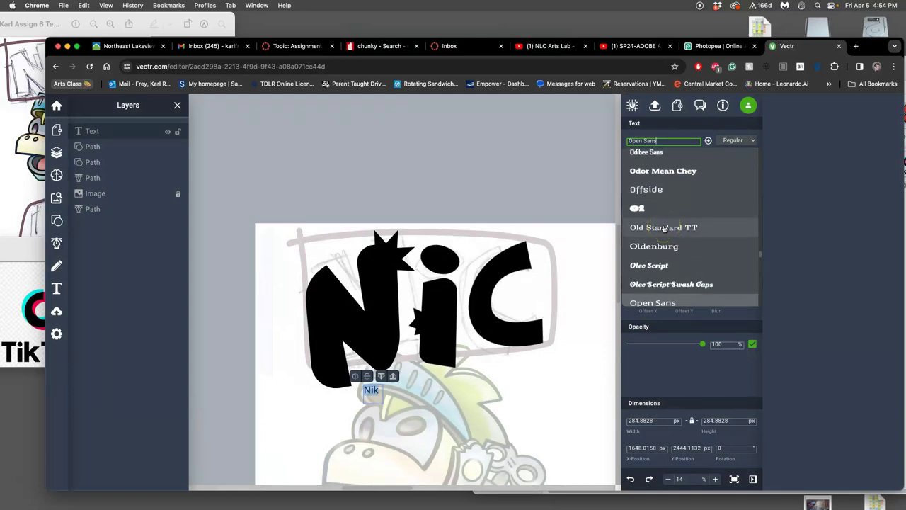
{"action": "scroll", "coordinate": [663, 228], "scroll_direction": "up", "scroll_amount": 10}
{"action": "scroll", "coordinate": [664, 228], "scroll_direction": "up", "scroll_amount": 10}
{"action": "scroll", "coordinate": [660, 220], "scroll_direction": "up", "scroll_amount": 3}
{"action": "left_click", "coordinate": [680, 222]}
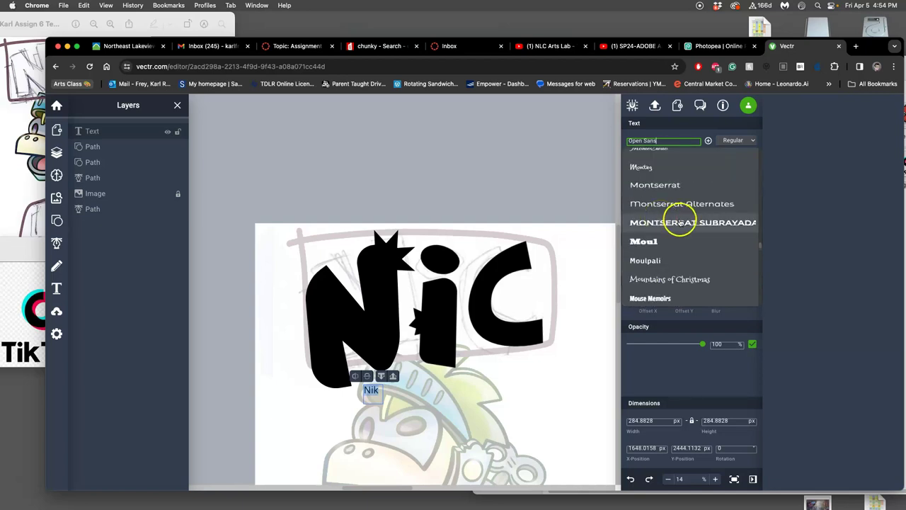
{"action": "left_click", "coordinate": [647, 241]}
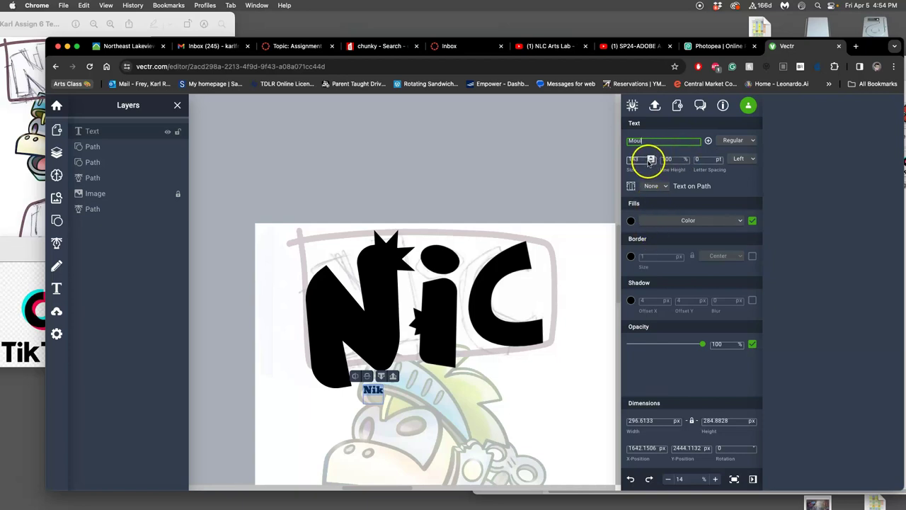
- Set the Nik text's font size to 400
{"action": "left_click", "coordinate": [651, 158]}
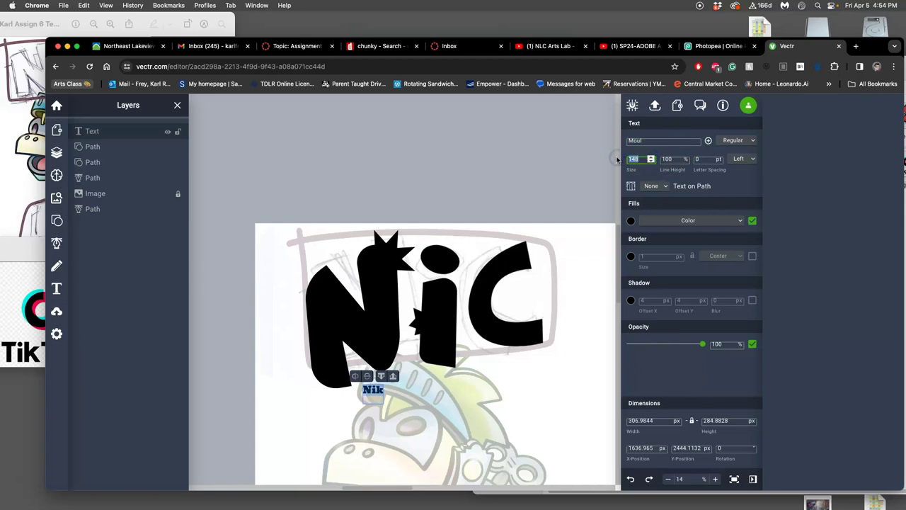
{"action": "type", "text": "00"}
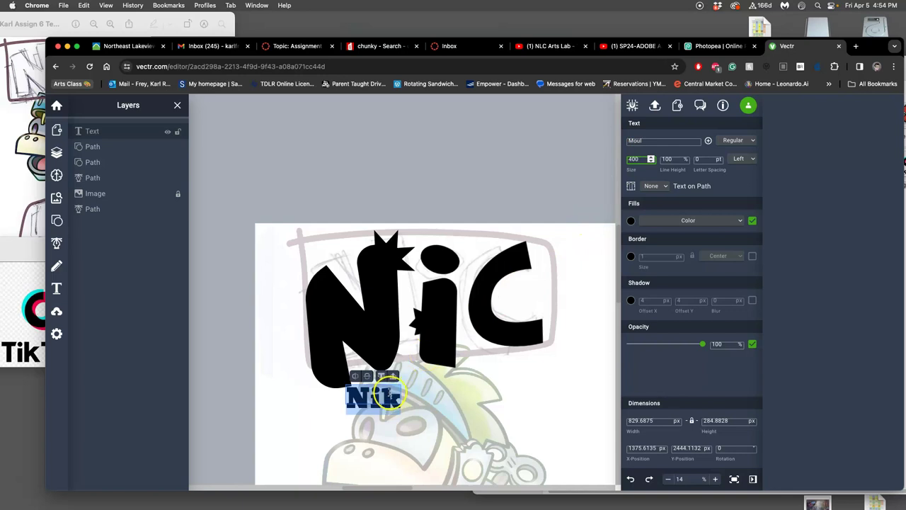
{"action": "left_click", "coordinate": [645, 141]}
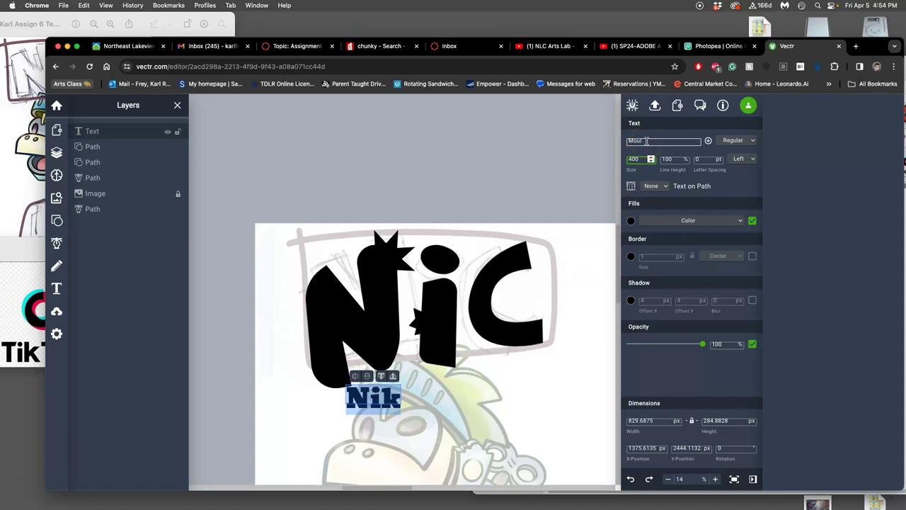
{"action": "left_click", "coordinate": [646, 141]}
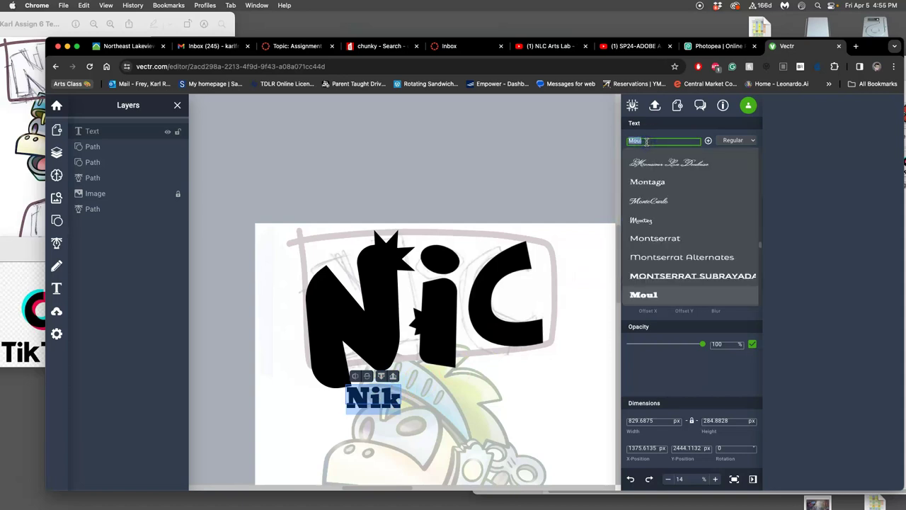
- Try Montserrat Subrayada, Monoton and Modak on the Nik text
{"action": "left_click", "coordinate": [664, 278]}
{"action": "left_click", "coordinate": [647, 139]}
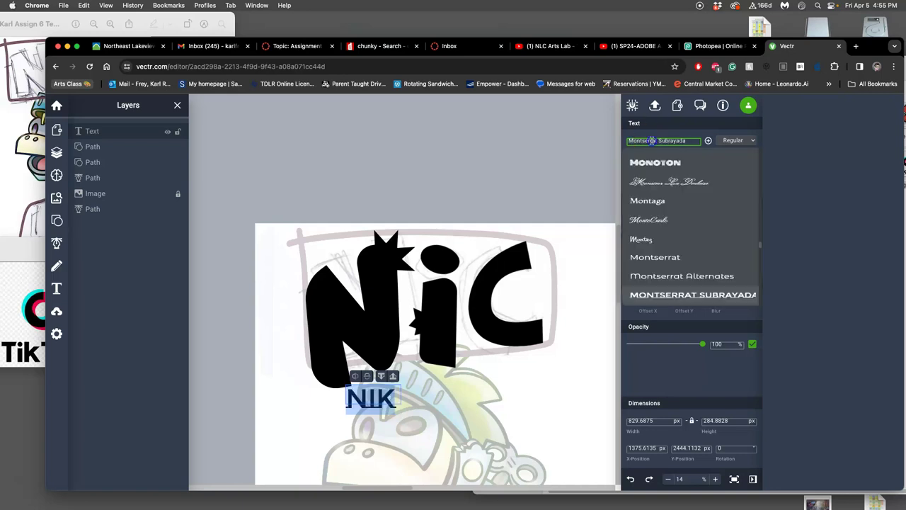
{"action": "scroll", "coordinate": [666, 220], "scroll_direction": "down", "scroll_amount": 2}
{"action": "scroll", "coordinate": [665, 223], "scroll_direction": "up", "scroll_amount": 4}
{"action": "left_click", "coordinate": [655, 198]}
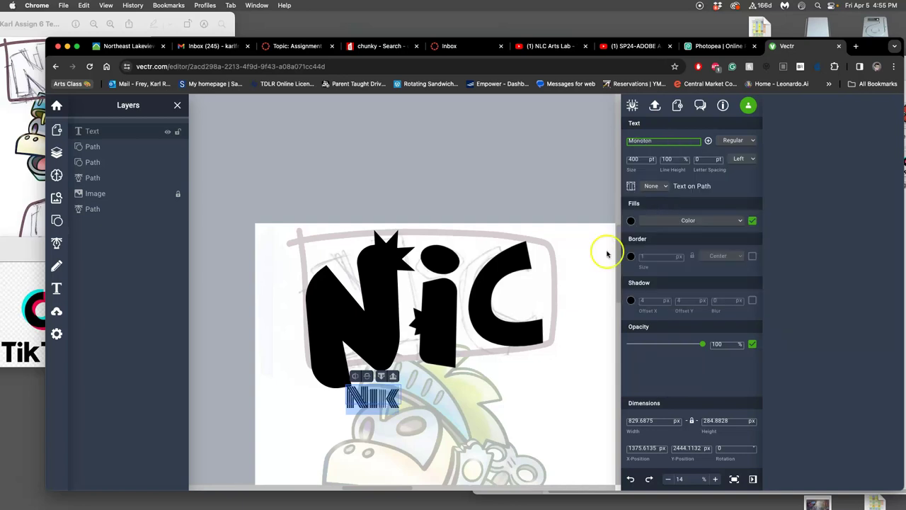
{"action": "left_click", "coordinate": [668, 141]}
{"action": "left_click", "coordinate": [659, 158]}
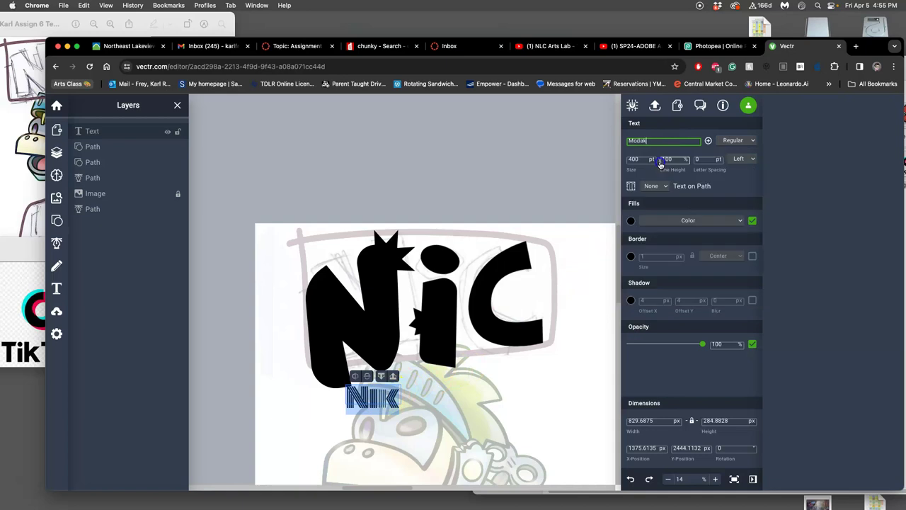
{"action": "left_click", "coordinate": [666, 143]}
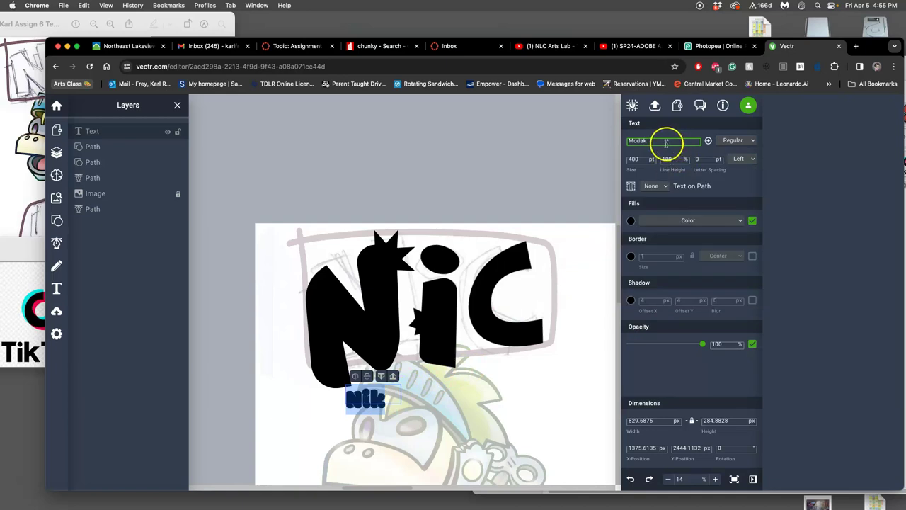
- Reselect the Nik text and try Noto Sans KR, then Notable
{"action": "left_click", "coordinate": [362, 400]}
{"action": "left_click_drag", "start_coordinate": [361, 401], "coordinate": [371, 401]}
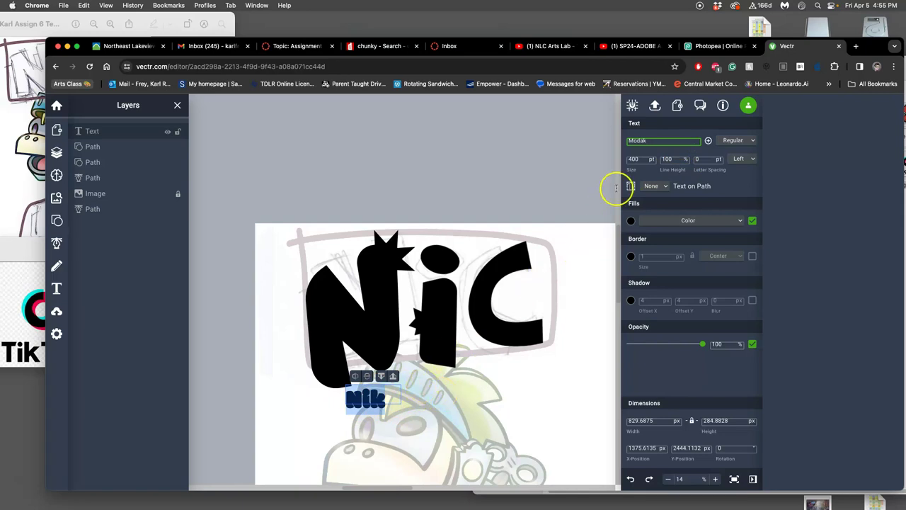
{"action": "left_click", "coordinate": [644, 140]}
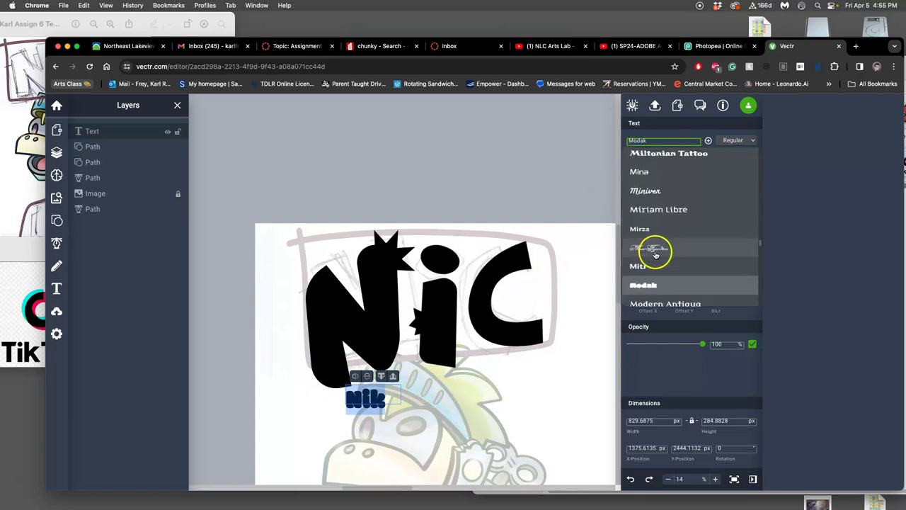
{"action": "scroll", "coordinate": [653, 253], "scroll_direction": "down", "scroll_amount": 2}
{"action": "scroll", "coordinate": [655, 255], "scroll_direction": "down", "scroll_amount": 5}
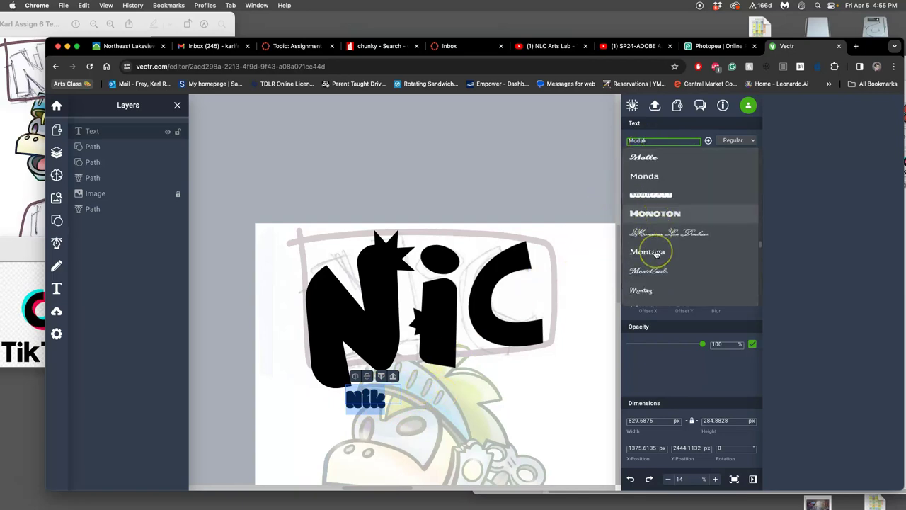
{"action": "scroll", "coordinate": [655, 255], "scroll_direction": "down", "scroll_amount": 5}
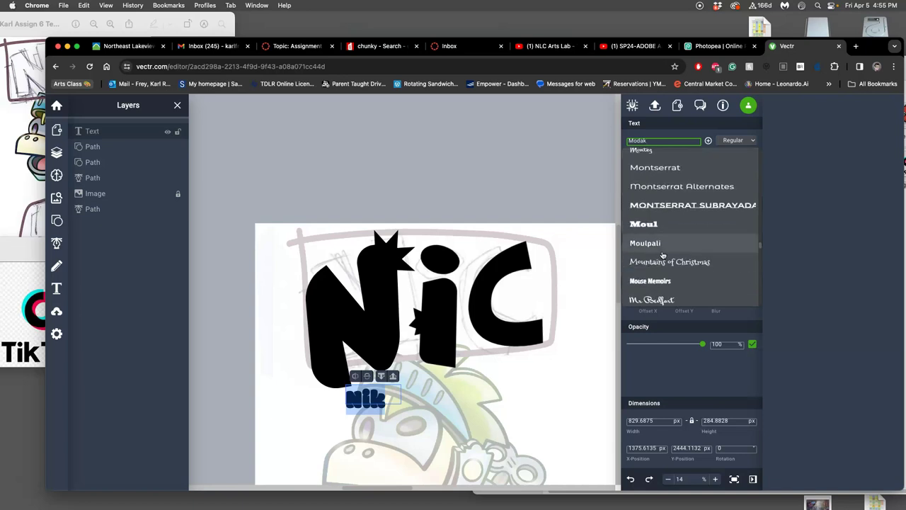
{"action": "scroll", "coordinate": [670, 259], "scroll_direction": "down", "scroll_amount": 5}
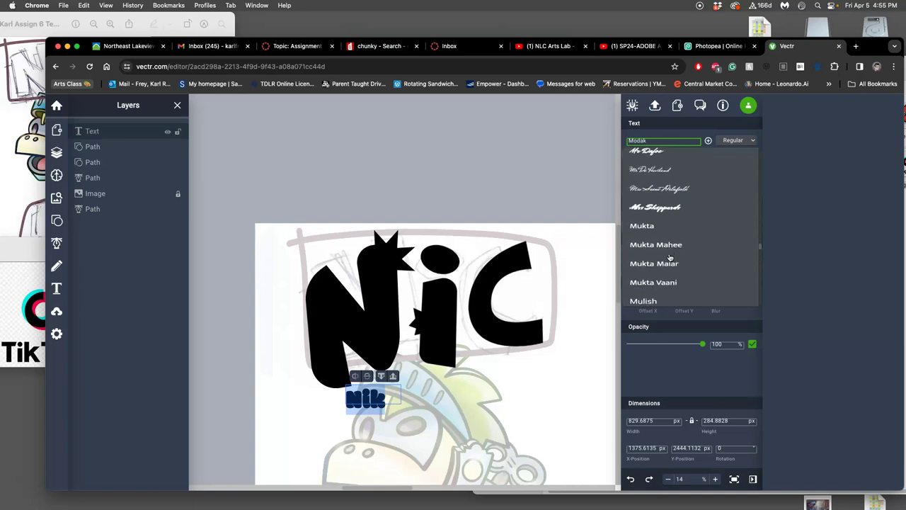
{"action": "scroll", "coordinate": [670, 259], "scroll_direction": "down", "scroll_amount": 5}
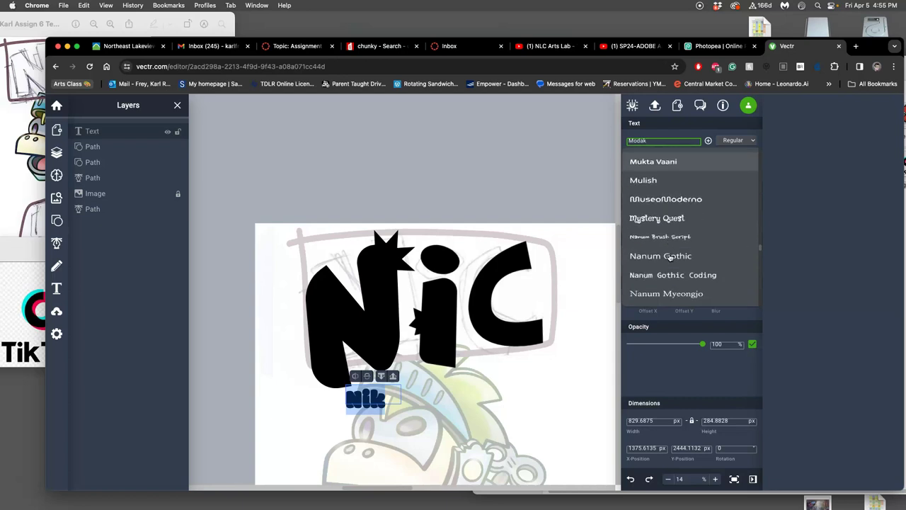
{"action": "scroll", "coordinate": [669, 257], "scroll_direction": "down", "scroll_amount": 5}
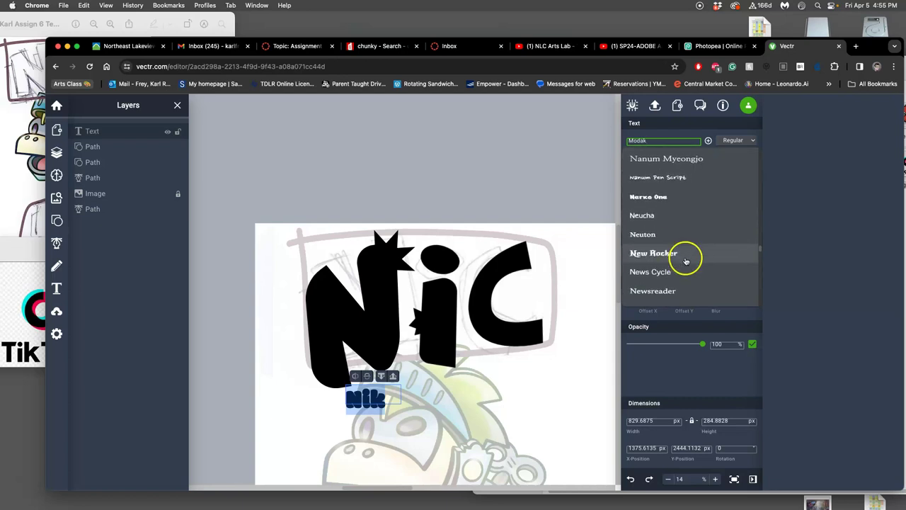
{"action": "scroll", "coordinate": [685, 261], "scroll_direction": "down", "scroll_amount": 5}
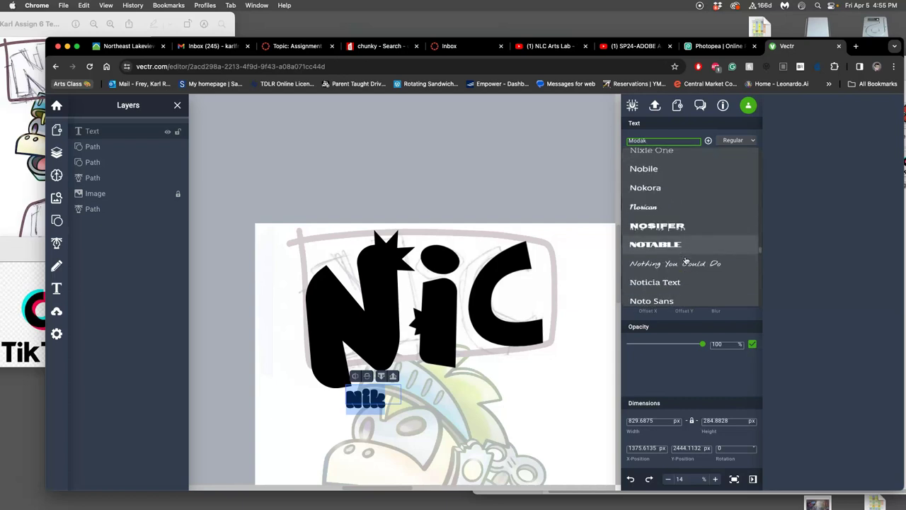
{"action": "scroll", "coordinate": [685, 260], "scroll_direction": "down", "scroll_amount": 3}
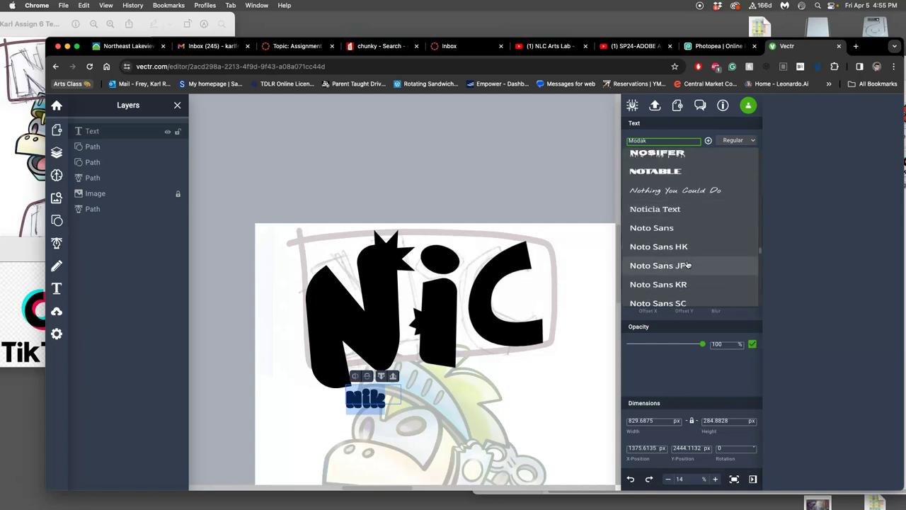
{"action": "left_click", "coordinate": [680, 283]}
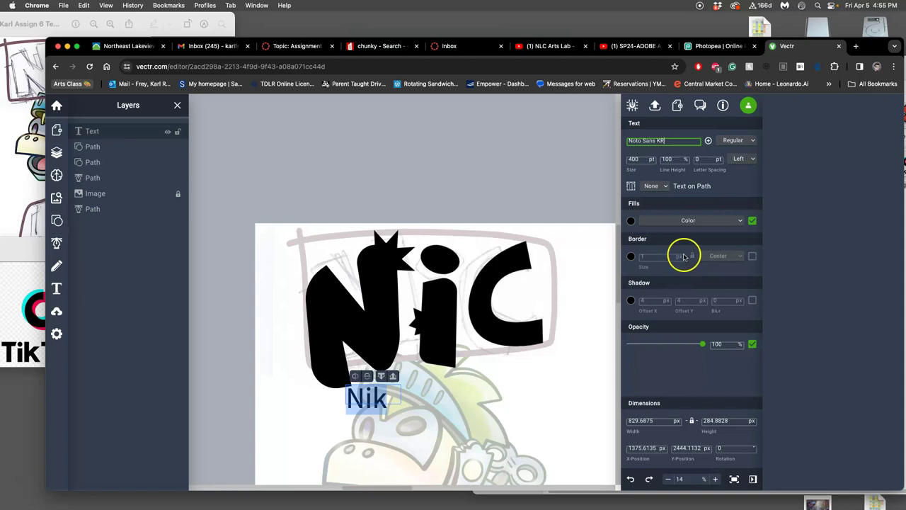
{"action": "left_click", "coordinate": [671, 141]}
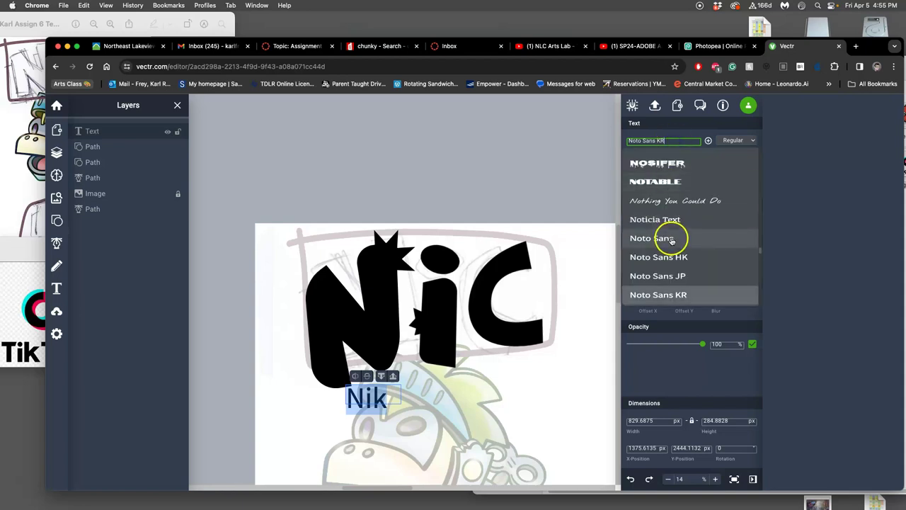
{"action": "left_click", "coordinate": [664, 182]}
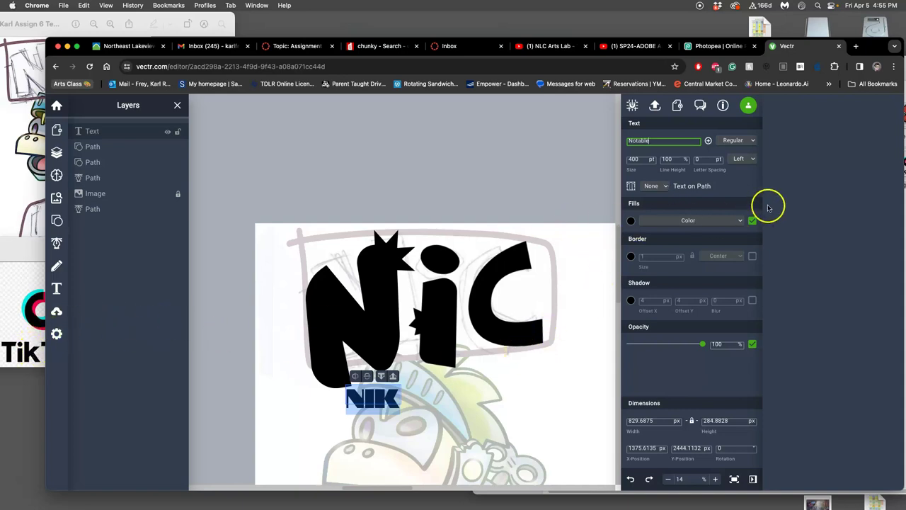
- Scroll further down the font list and apply Reem Kufi to the Nik text
{"action": "left_click", "coordinate": [663, 140]}
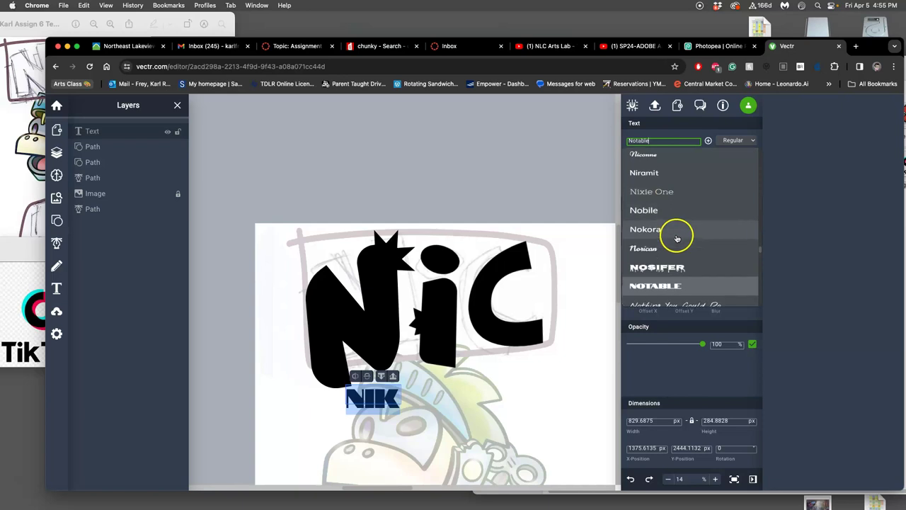
{"action": "scroll", "coordinate": [677, 238], "scroll_direction": "down", "scroll_amount": 1}
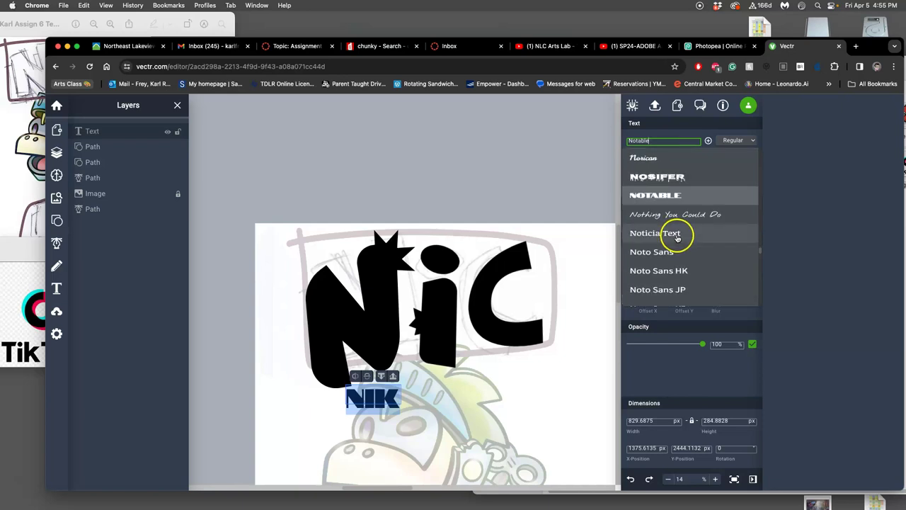
{"action": "scroll", "coordinate": [679, 255], "scroll_direction": "down", "scroll_amount": 10}
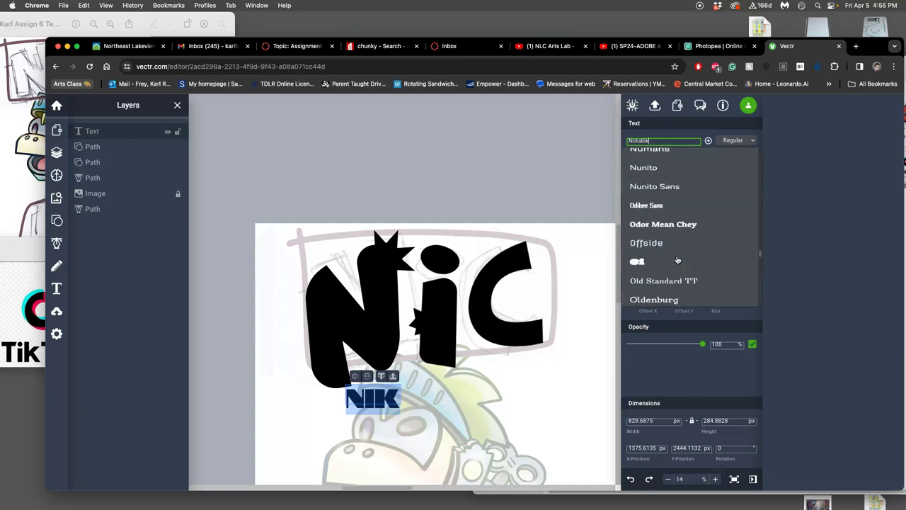
{"action": "scroll", "coordinate": [677, 259], "scroll_direction": "down", "scroll_amount": 8}
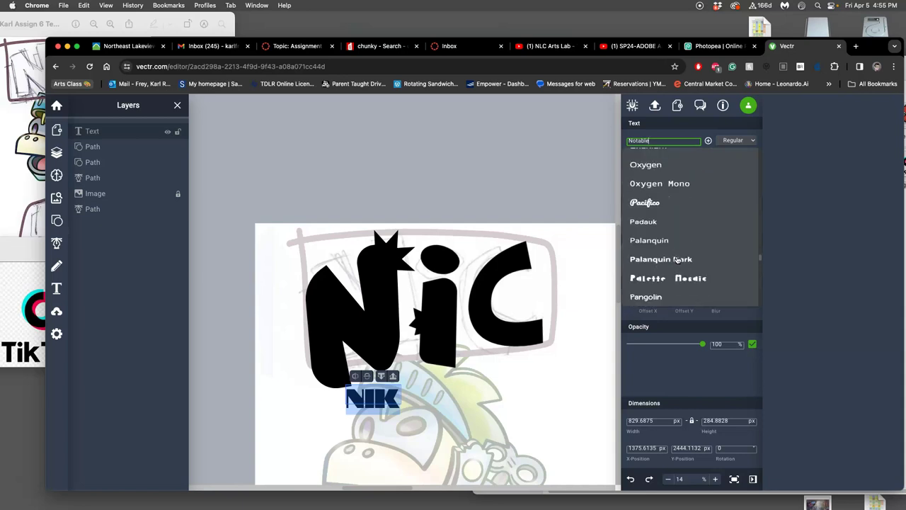
{"action": "scroll", "coordinate": [677, 259], "scroll_direction": "down", "scroll_amount": 6}
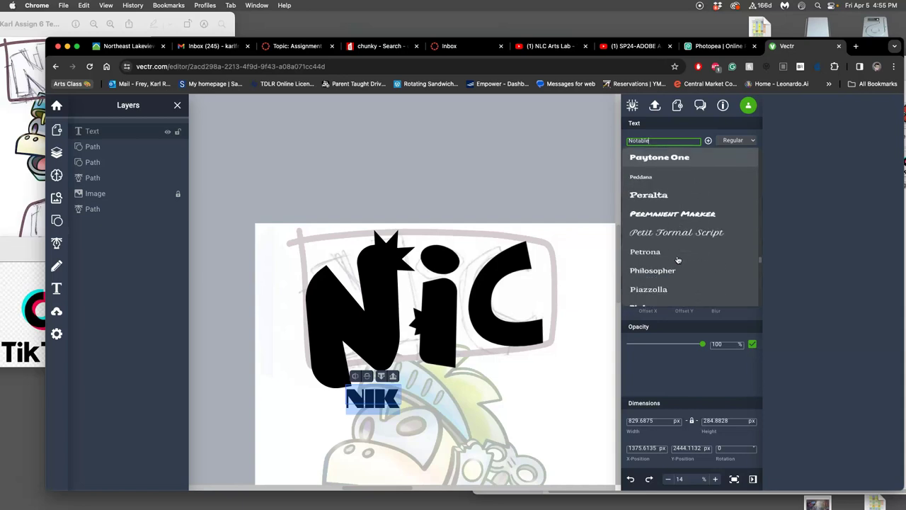
{"action": "scroll", "coordinate": [677, 260], "scroll_direction": "down", "scroll_amount": 4}
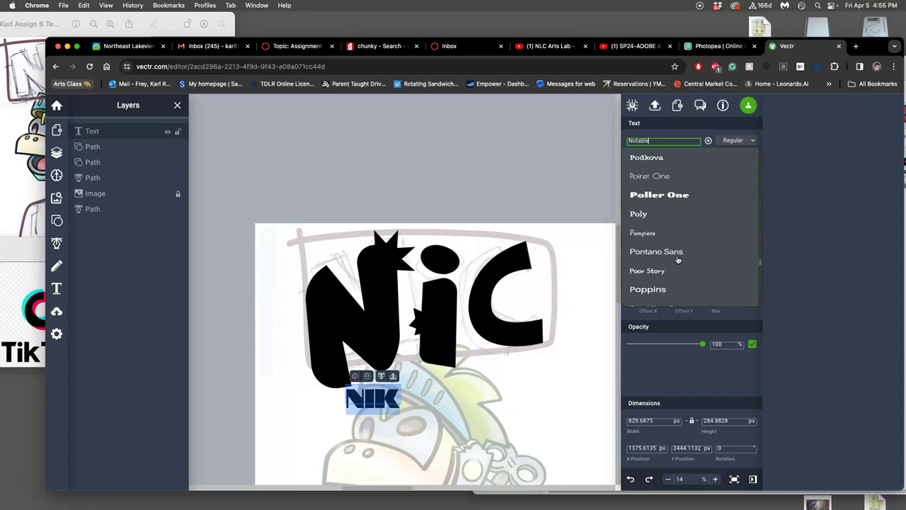
{"action": "scroll", "coordinate": [677, 259], "scroll_direction": "down", "scroll_amount": 6}
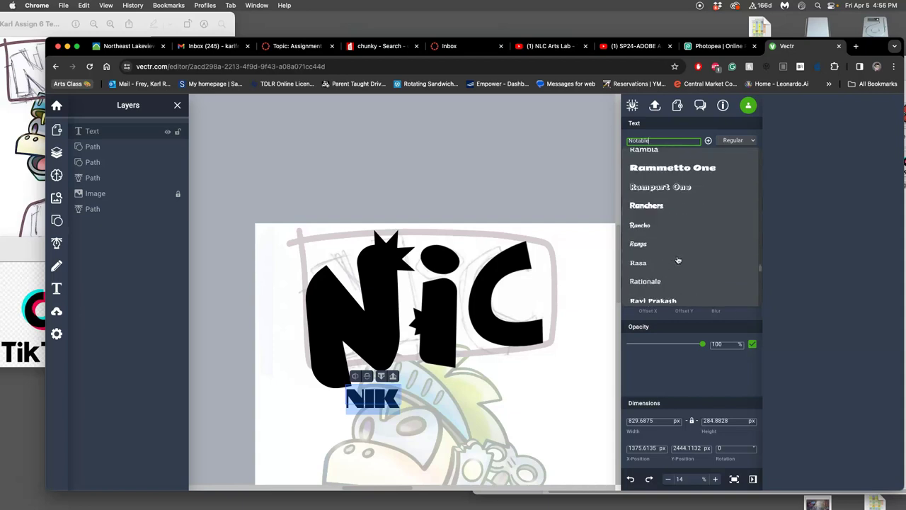
{"action": "scroll", "coordinate": [677, 260], "scroll_direction": "up", "scroll_amount": 3}
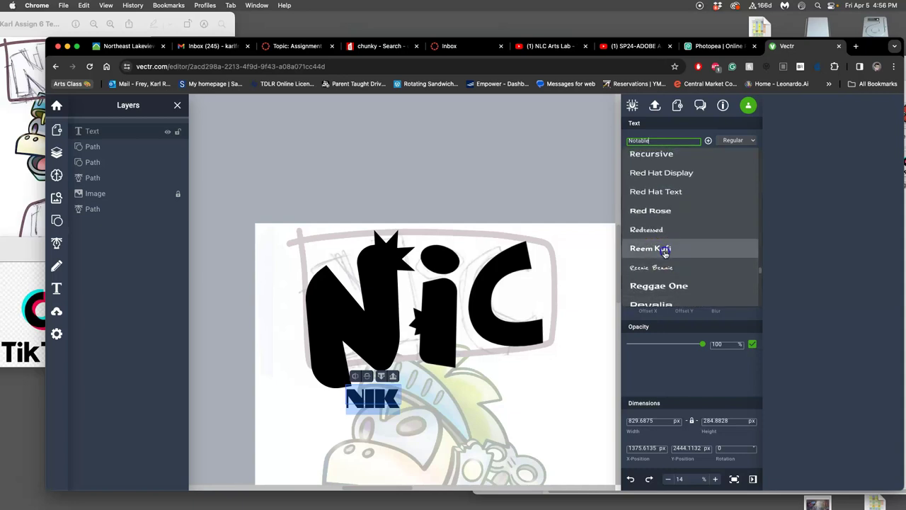
{"action": "left_click", "coordinate": [667, 253]}
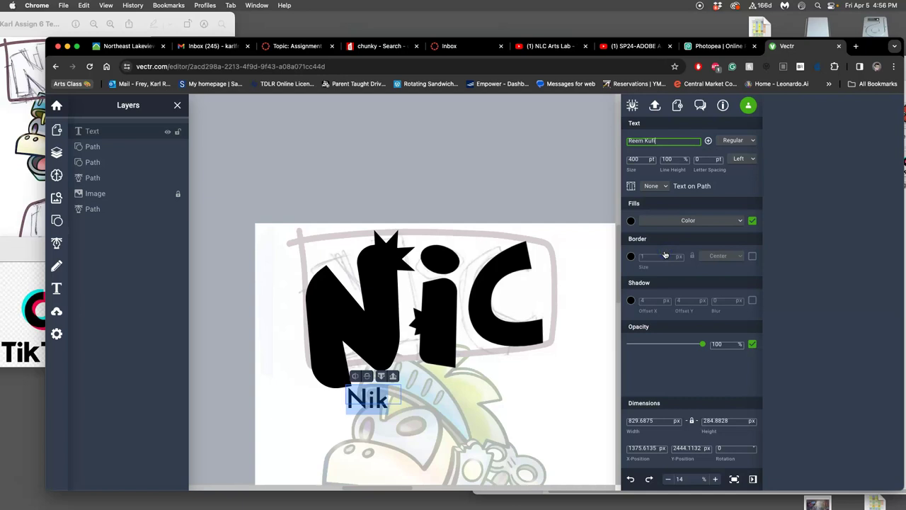
- Try Red Rose and Red Hat Display, then browse the font list again
{"action": "left_click", "coordinate": [674, 142]}
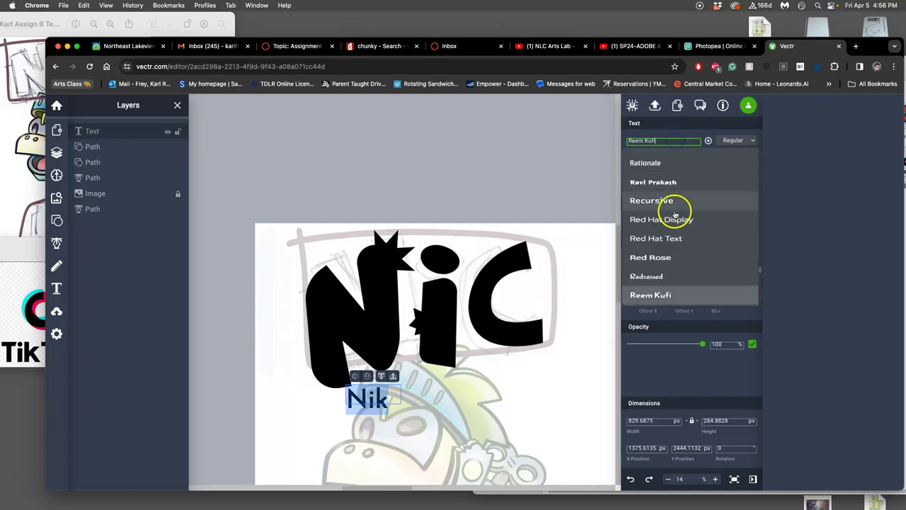
{"action": "left_click", "coordinate": [664, 257]}
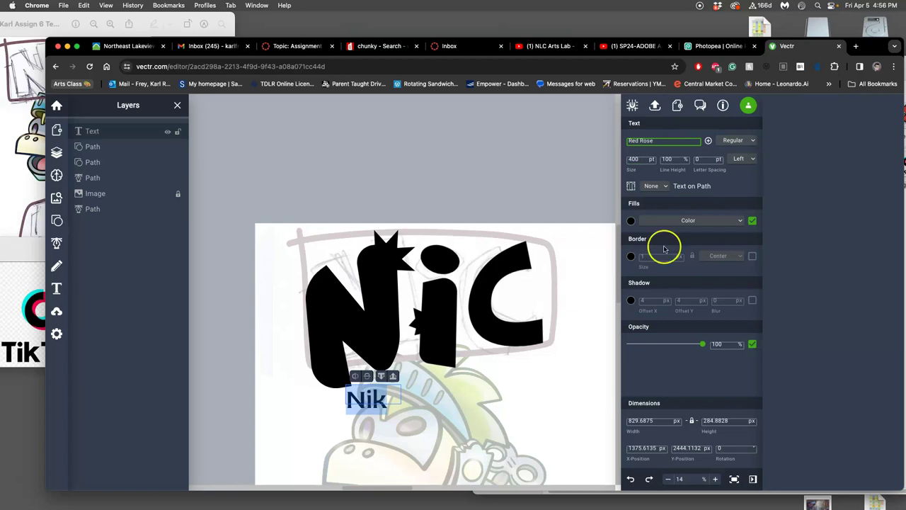
{"action": "left_click", "coordinate": [669, 142]}
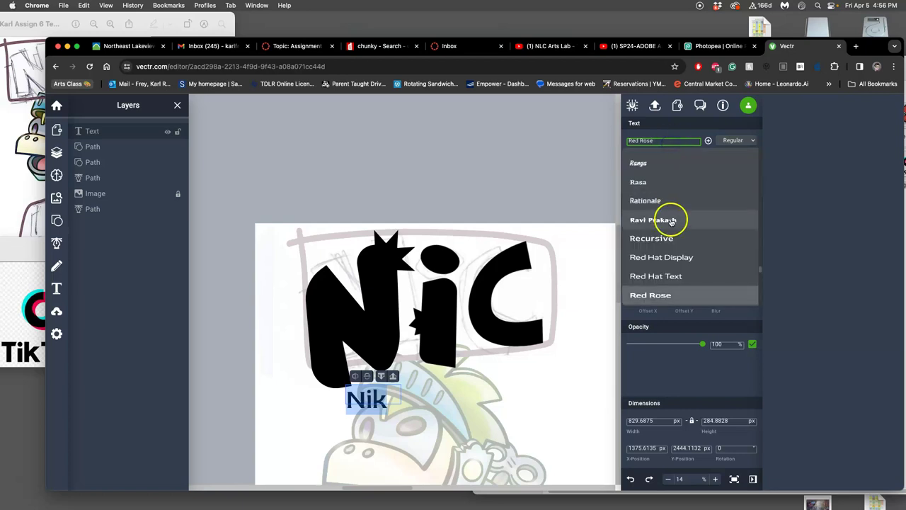
{"action": "left_click", "coordinate": [666, 264]}
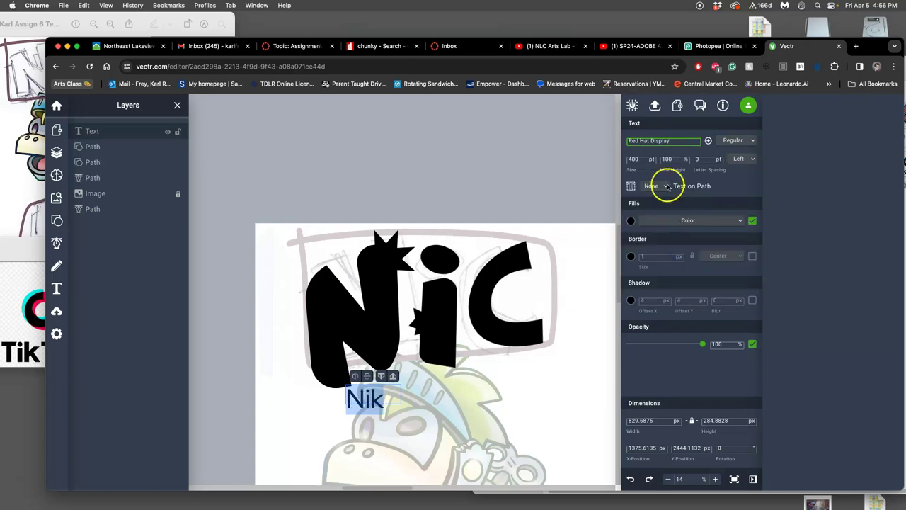
{"action": "left_click", "coordinate": [667, 141]}
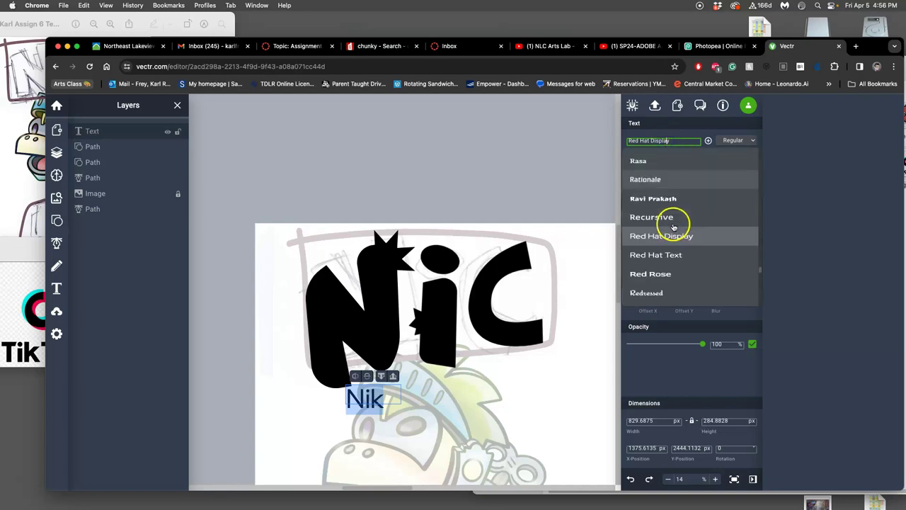
{"action": "scroll", "coordinate": [673, 225], "scroll_direction": "down", "scroll_amount": 10}
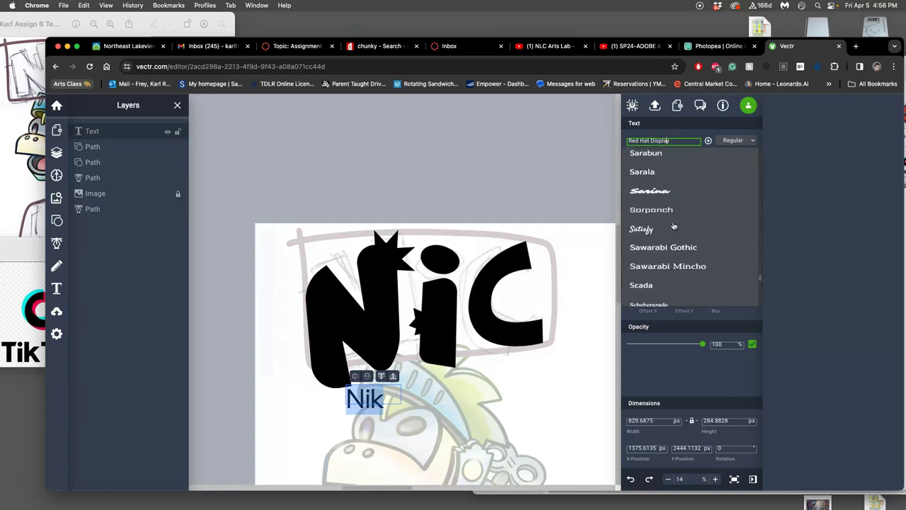
{"action": "scroll", "coordinate": [662, 216], "scroll_direction": "up", "scroll_amount": 3}
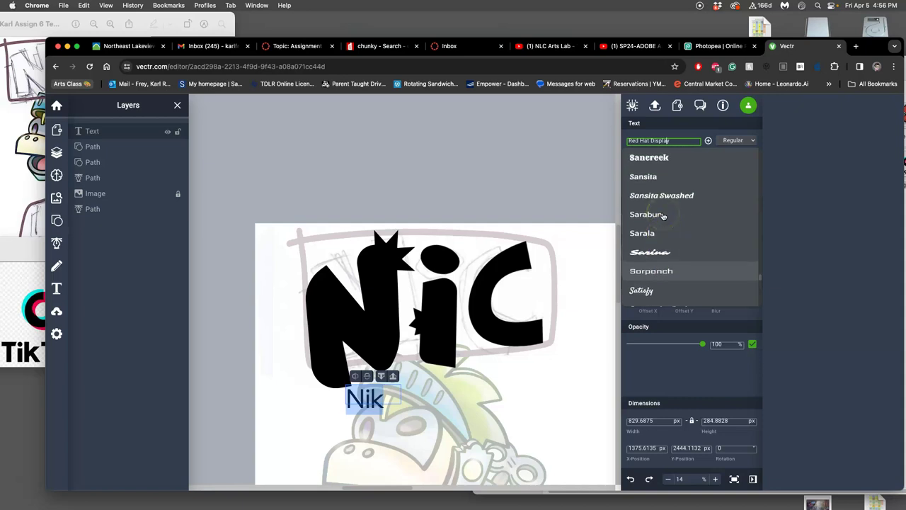
{"action": "scroll", "coordinate": [663, 216], "scroll_direction": "down", "scroll_amount": 1}
{"action": "scroll", "coordinate": [670, 243], "scroll_direction": "down", "scroll_amount": 5}
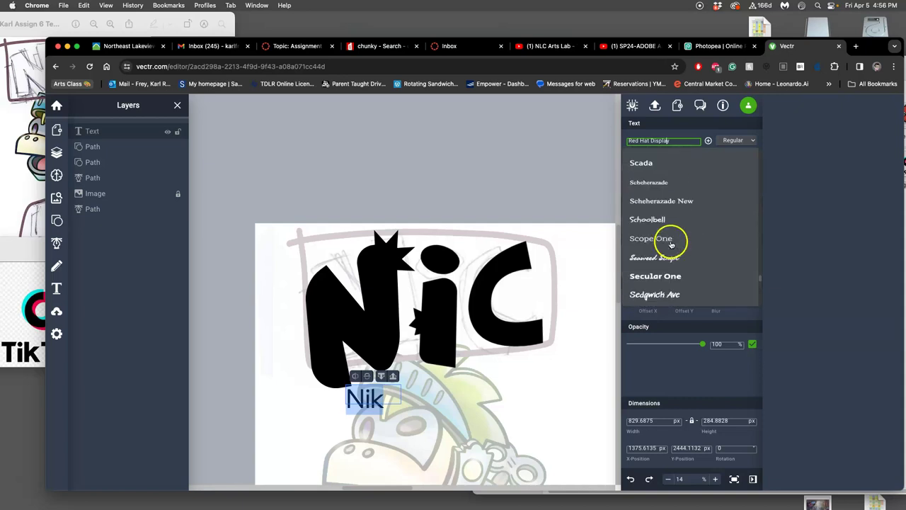
- Apply Secular One, then retype the small lettering as capital NIK and select its K
{"action": "left_click", "coordinate": [668, 234]}
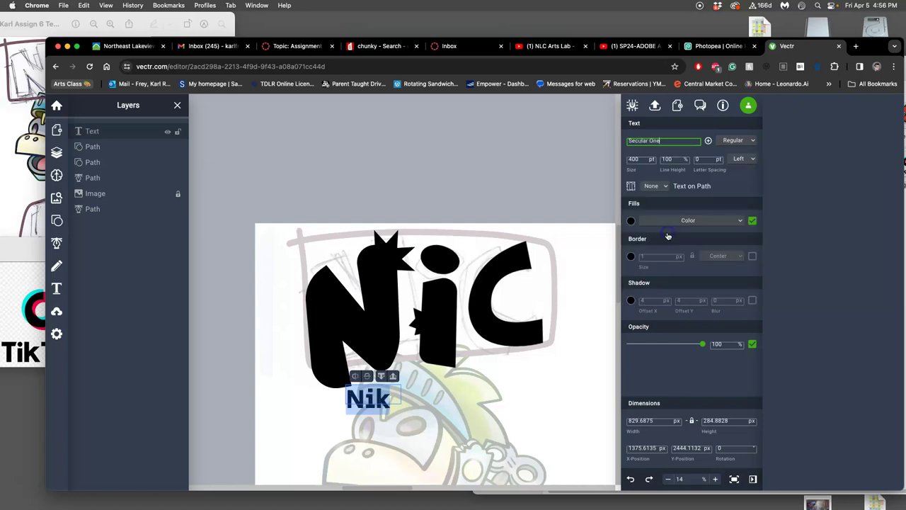
{"action": "left_click", "coordinate": [412, 400]}
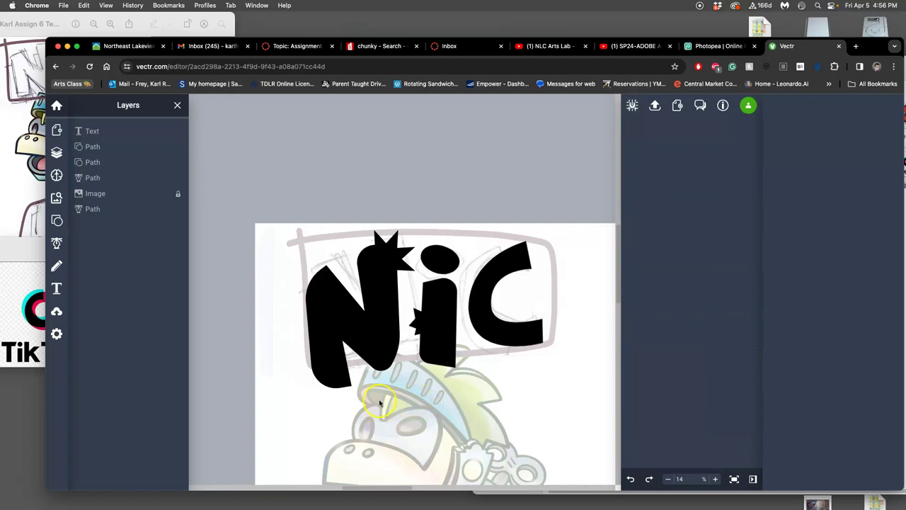
{"action": "left_click", "coordinate": [379, 402]}
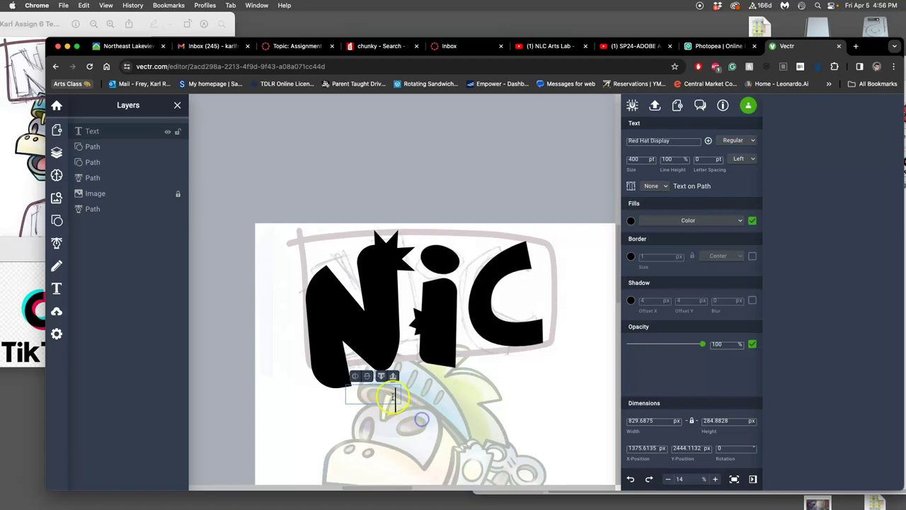
{"action": "left_click_drag", "start_coordinate": [398, 397], "coordinate": [334, 394]}
{"action": "type", "text": "NIK"}
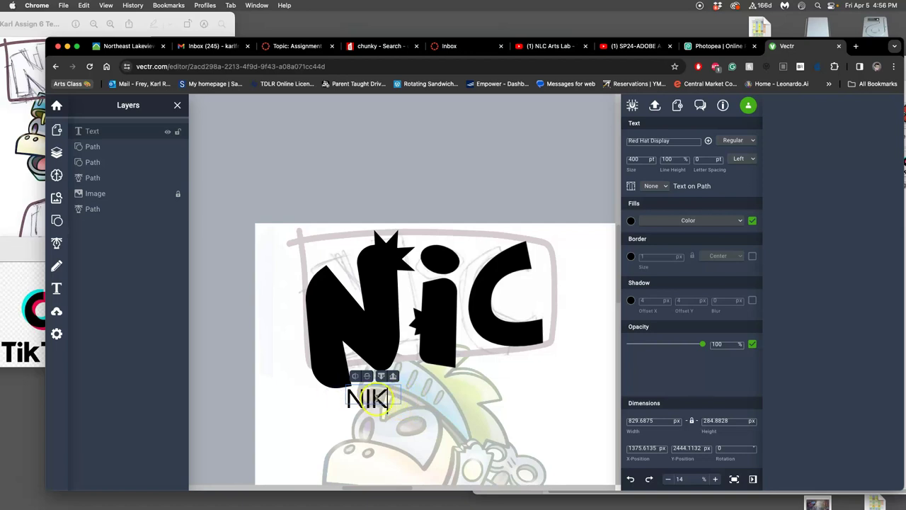
{"action": "left_click_drag", "start_coordinate": [375, 399], "coordinate": [373, 398]}
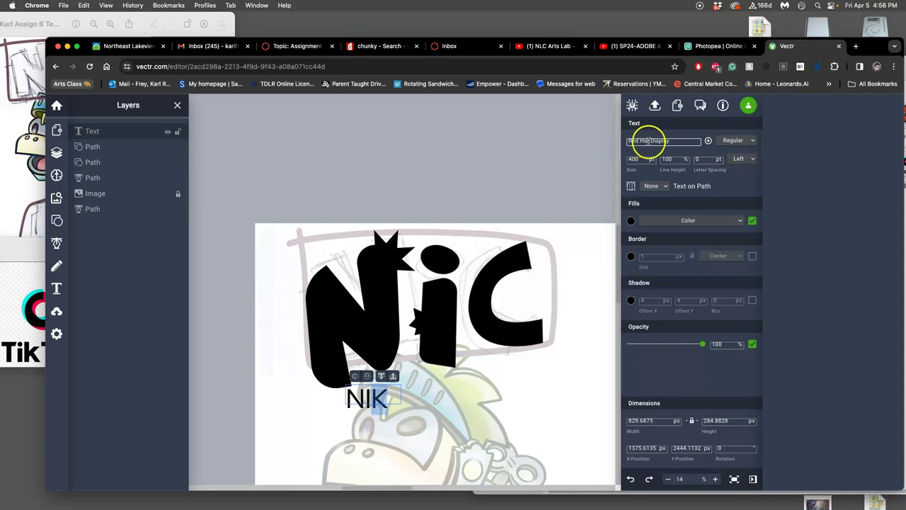
{"action": "left_click", "coordinate": [741, 143]}
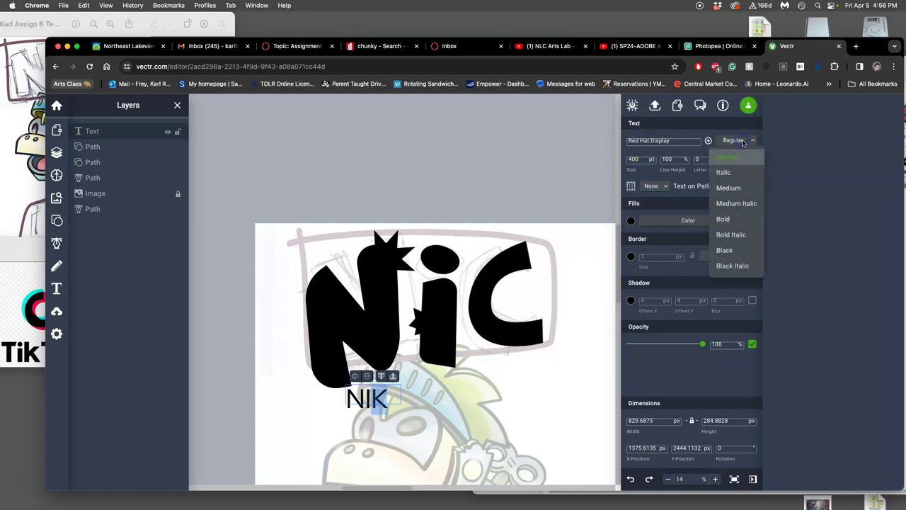
- Make the NIK text bold and replace it with a lowercase k
{"action": "left_click", "coordinate": [722, 219]}
{"action": "left_click", "coordinate": [388, 409]}
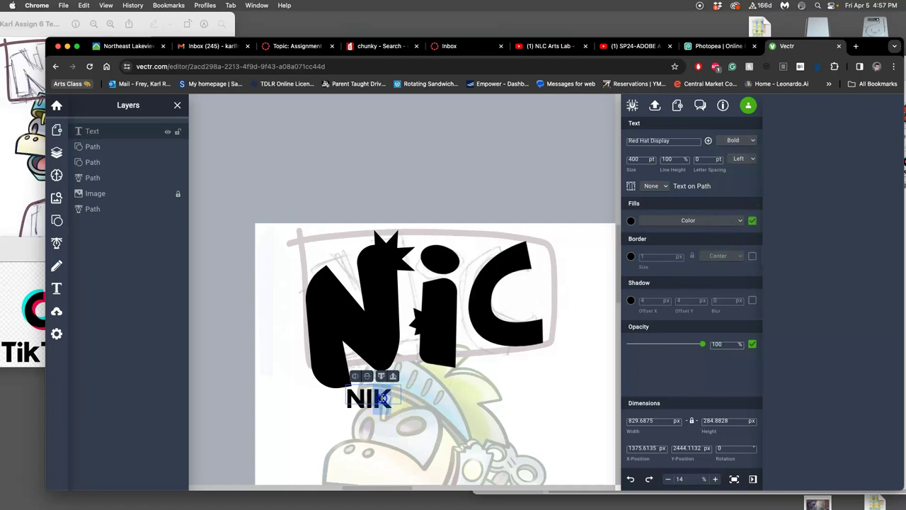
{"action": "double_click", "coordinate": [383, 397]}
{"action": "type", "text": "k"}
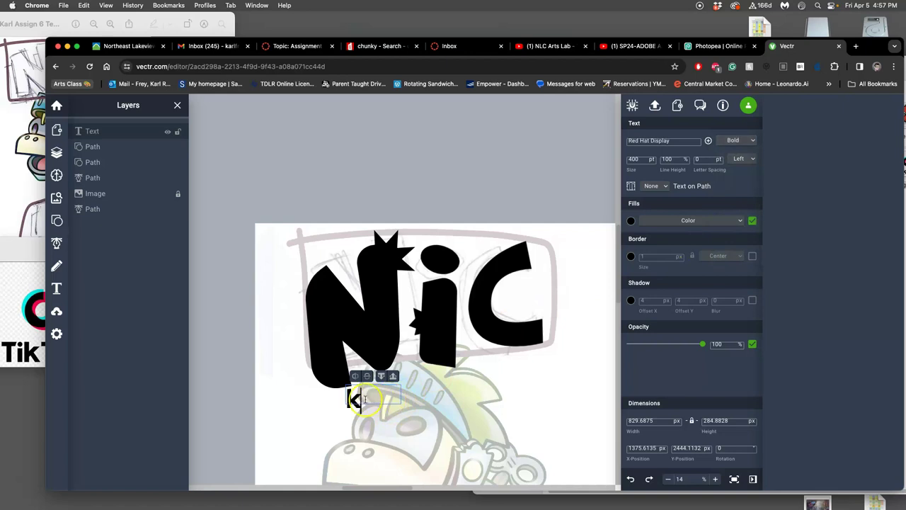
{"action": "left_click", "coordinate": [438, 405]}
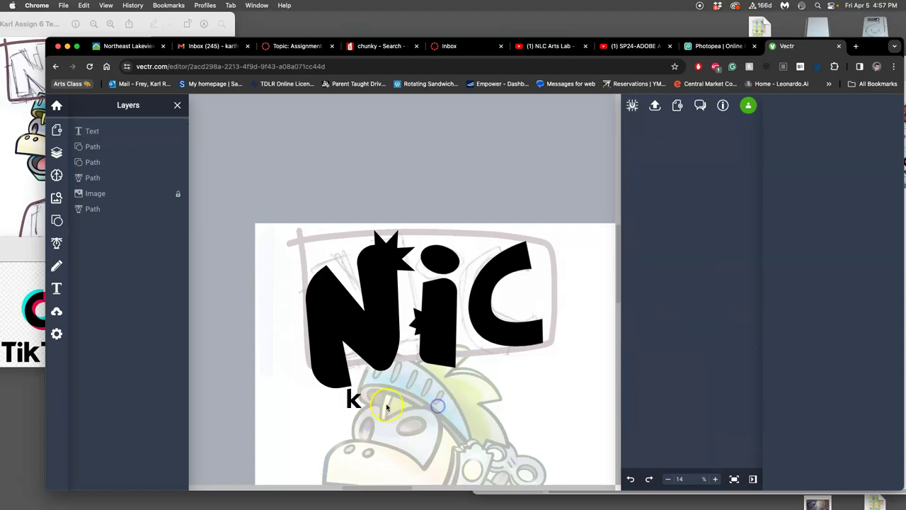
- Keep the small k text's fill set to a plain solid colour
{"action": "left_click", "coordinate": [359, 404]}
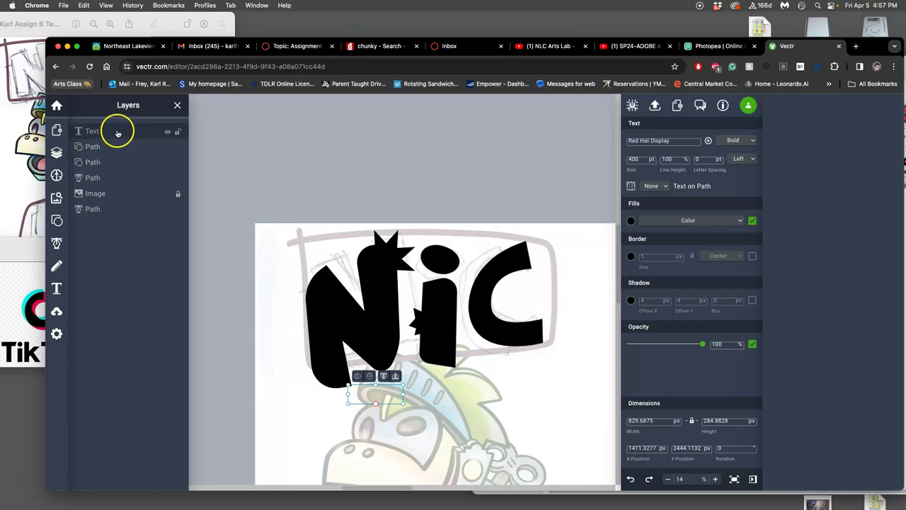
{"action": "left_click", "coordinate": [715, 221]}
{"action": "left_click", "coordinate": [748, 221]}
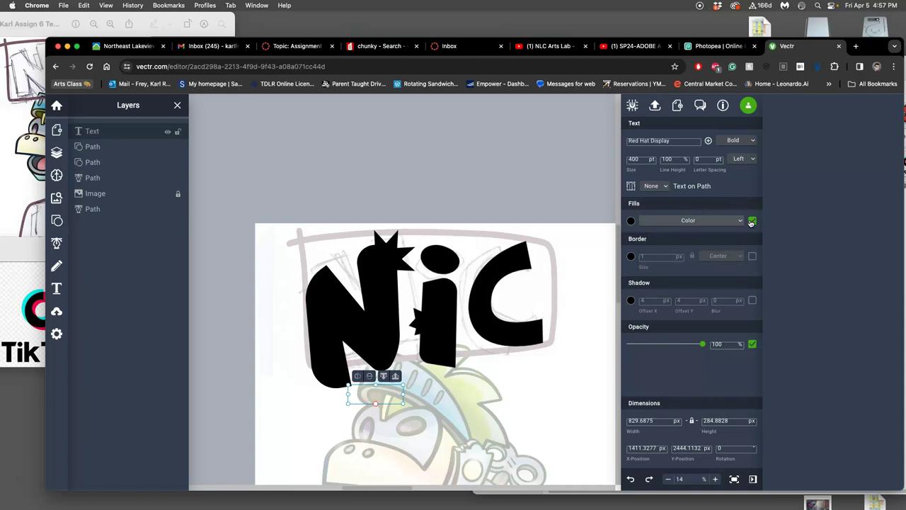
{"action": "left_click", "coordinate": [741, 220]}
{"action": "left_click", "coordinate": [657, 238]}
- Enlarge the text box to 1346 pt and replace its placeholder text with k
{"action": "left_click_drag", "start_coordinate": [401, 399], "coordinate": [532, 448]}
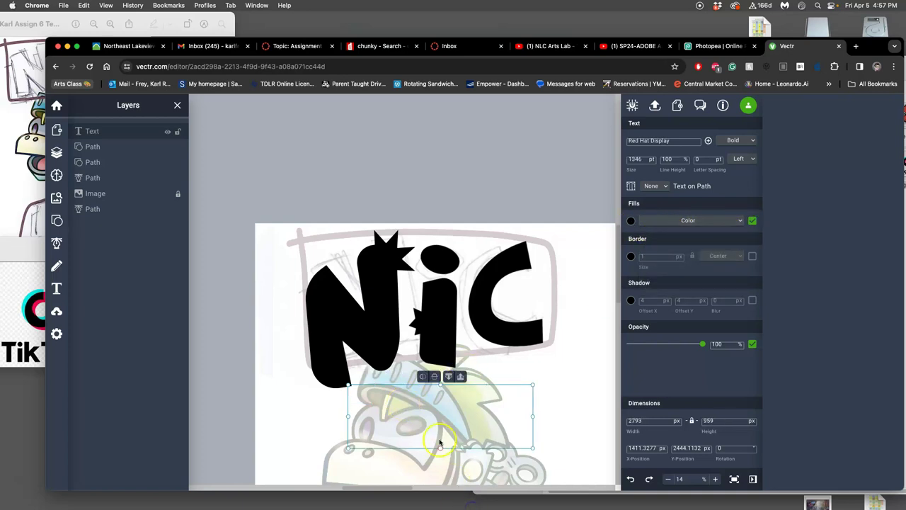
{"action": "left_click_drag", "start_coordinate": [439, 435], "coordinate": [338, 424]}
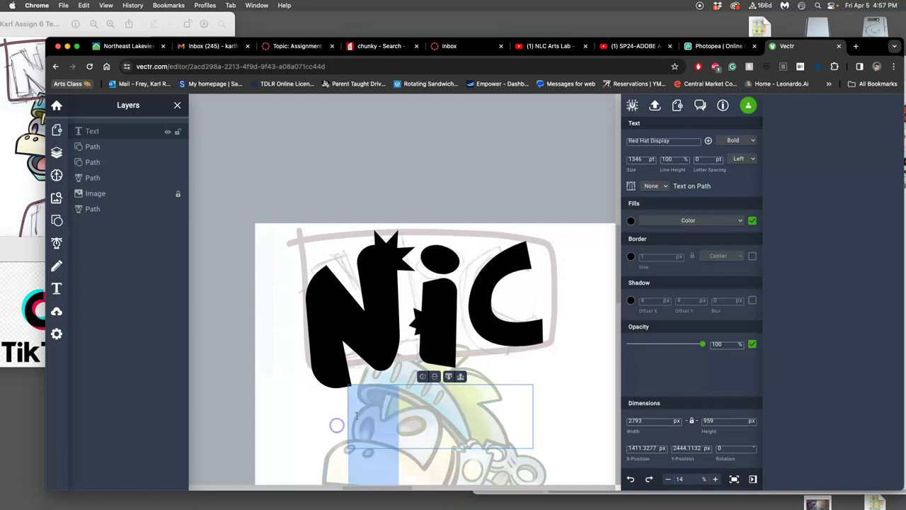
{"action": "scroll", "coordinate": [534, 303], "scroll_direction": "down", "scroll_amount": 10}
{"action": "scroll", "coordinate": [534, 304], "scroll_direction": "up", "scroll_amount": 5}
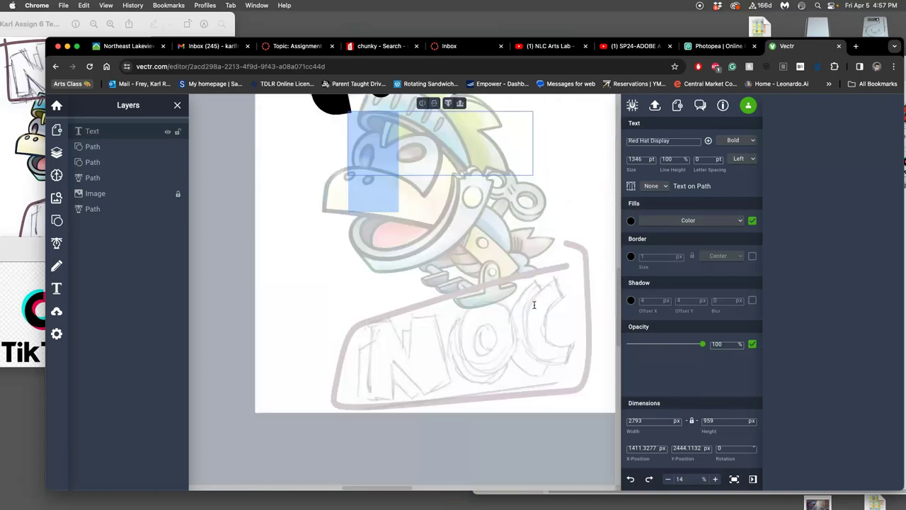
{"action": "type", "text": "k"}
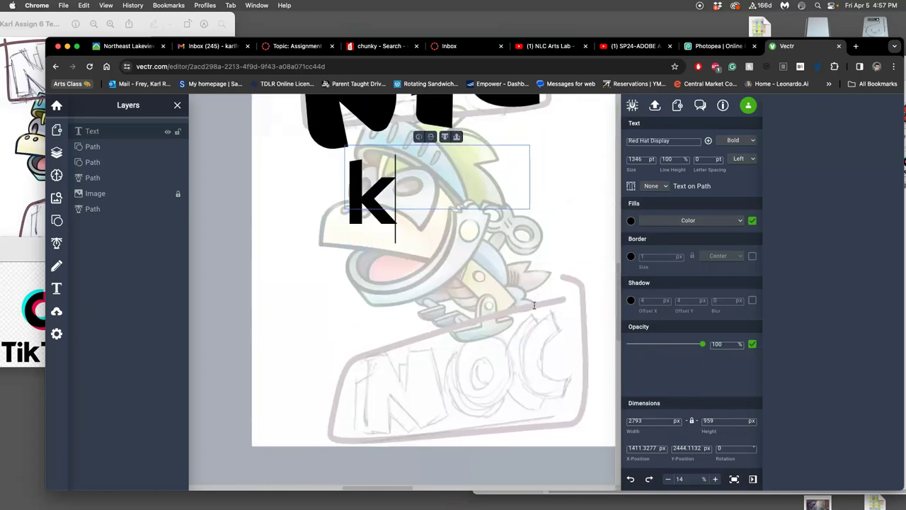
- Move the large k over the character sketch and place the cursor after it
{"action": "left_click", "coordinate": [382, 216]}
{"action": "left_click_drag", "start_coordinate": [365, 202], "coordinate": [398, 223]}
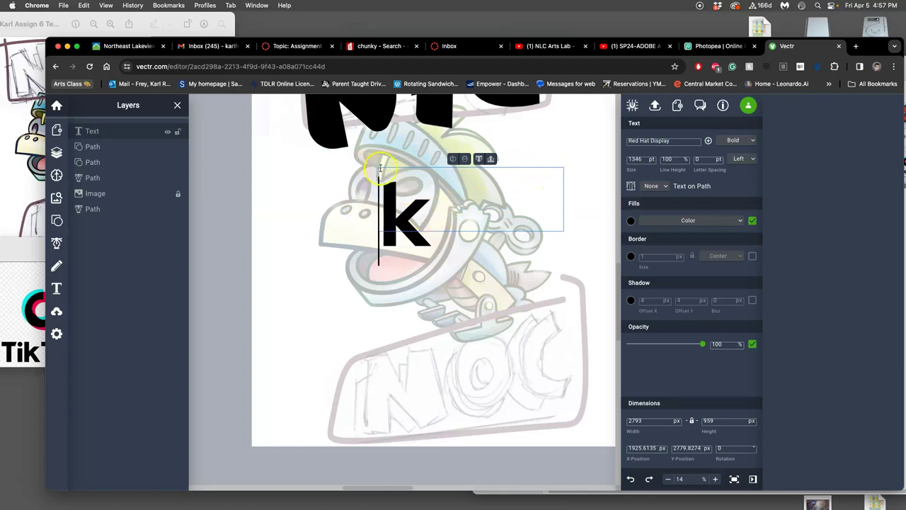
{"action": "scroll", "coordinate": [462, 209], "scroll_direction": "up", "scroll_amount": 5}
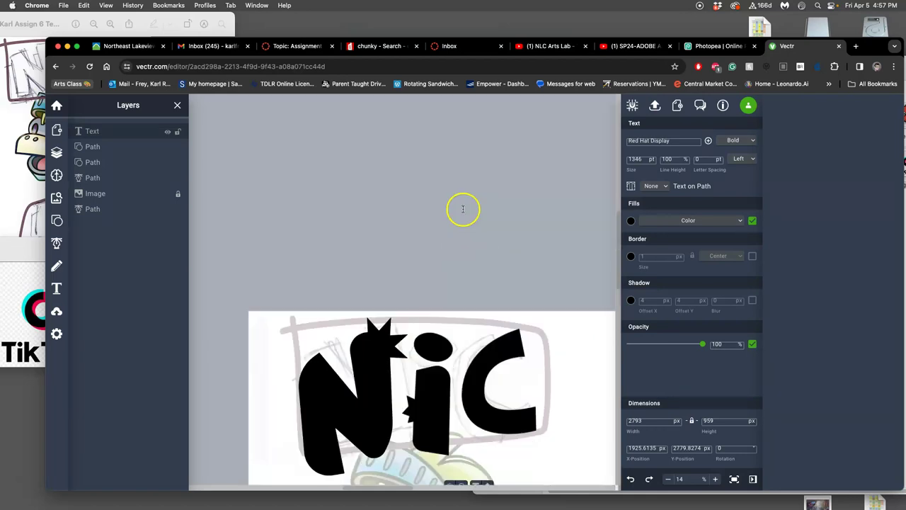
{"action": "scroll", "coordinate": [463, 209], "scroll_direction": "down", "scroll_amount": 3}
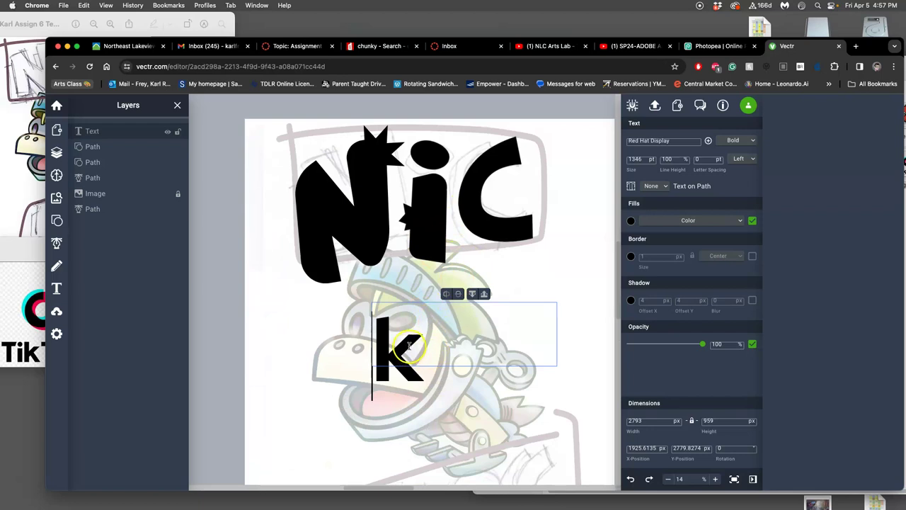
{"action": "left_click", "coordinate": [408, 346]}
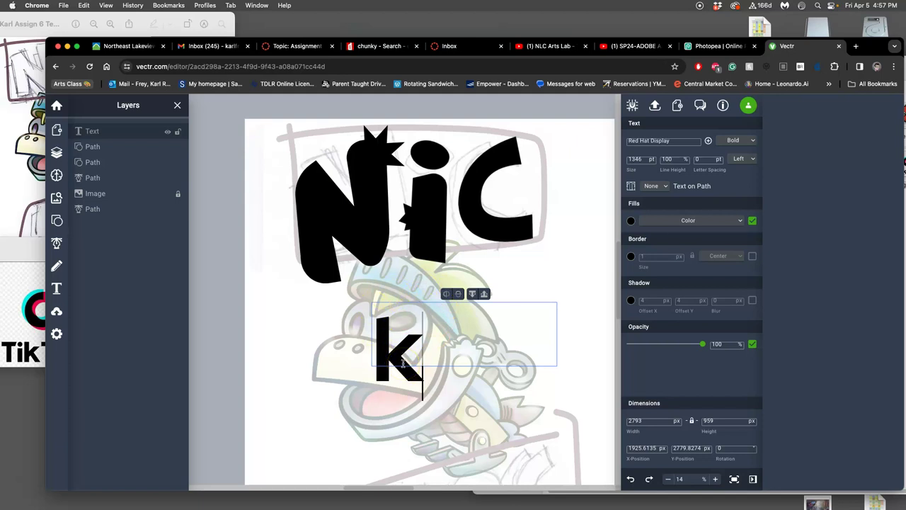
- Clear the text box and retype a single k
{"action": "left_click", "coordinate": [472, 295]}
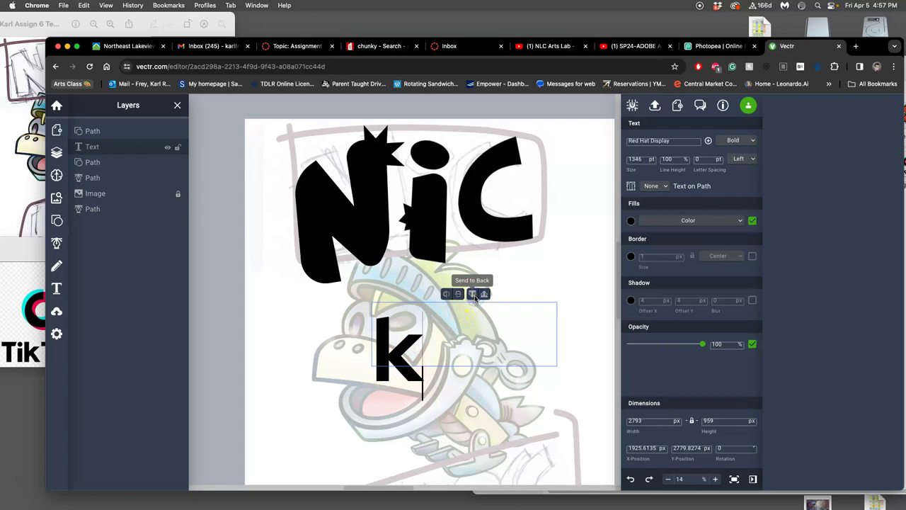
{"action": "left_click", "coordinate": [459, 294]}
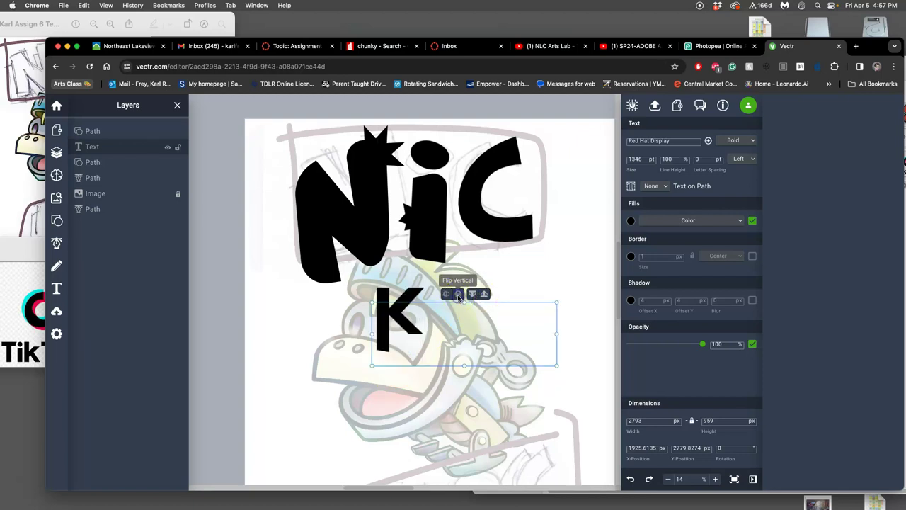
{"action": "left_click", "coordinate": [457, 295]}
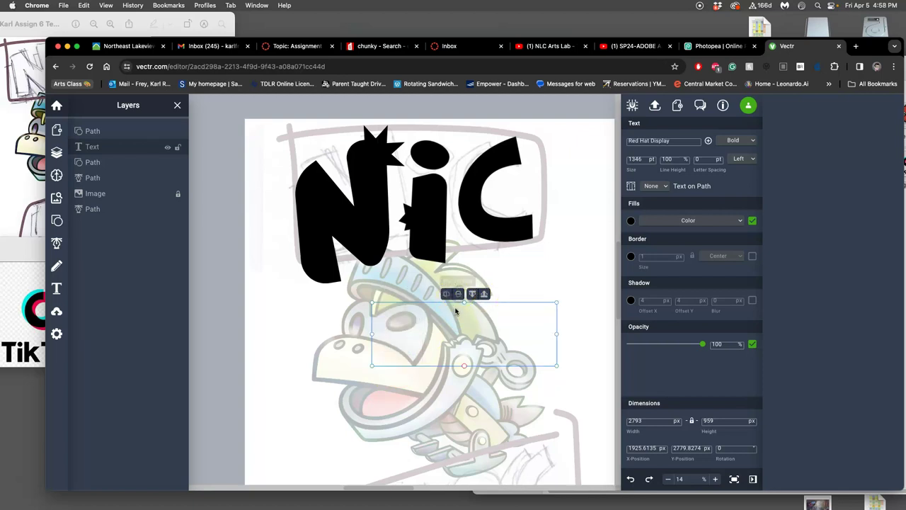
{"action": "left_click", "coordinate": [457, 315]}
{"action": "left_click", "coordinate": [532, 285]}
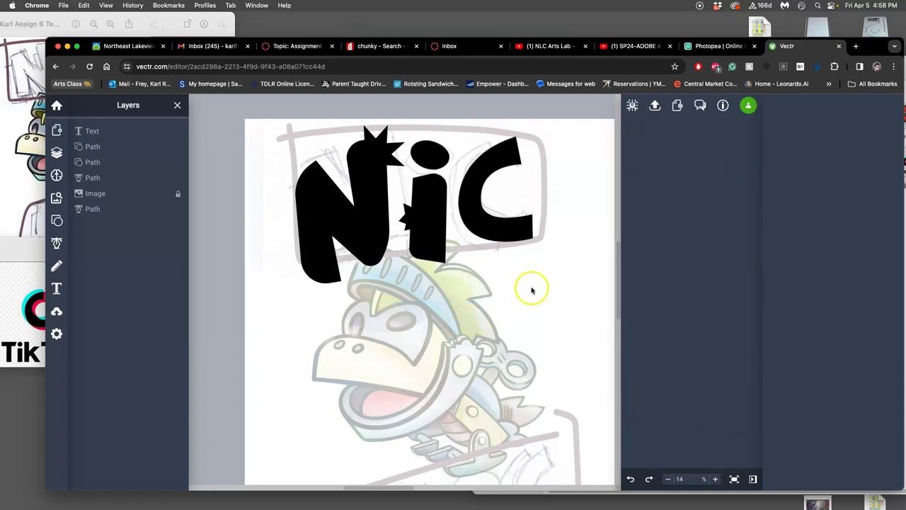
{"action": "left_click", "coordinate": [483, 312]}
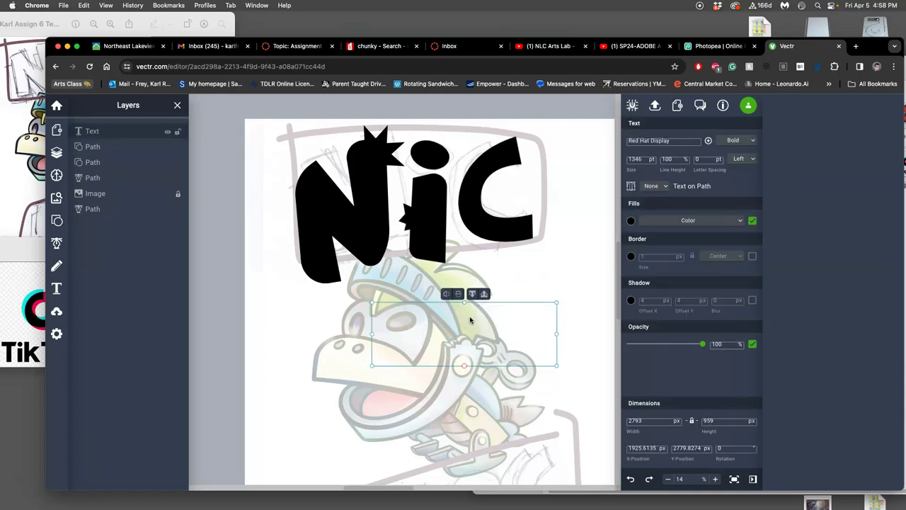
{"action": "type", "text": "kk"}
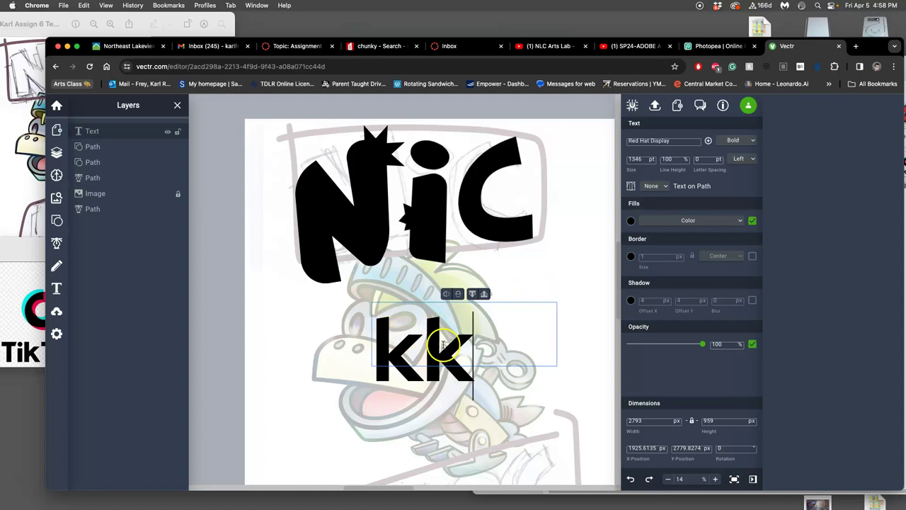
{"action": "key", "text": "BackSpace"}
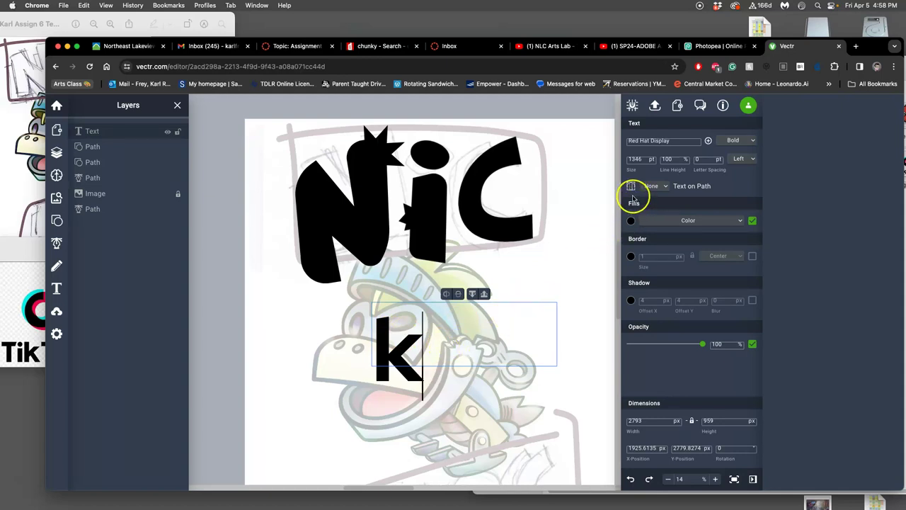
- Convert the k into an outline path and move it up under the C
{"action": "double_click", "coordinate": [420, 339]}
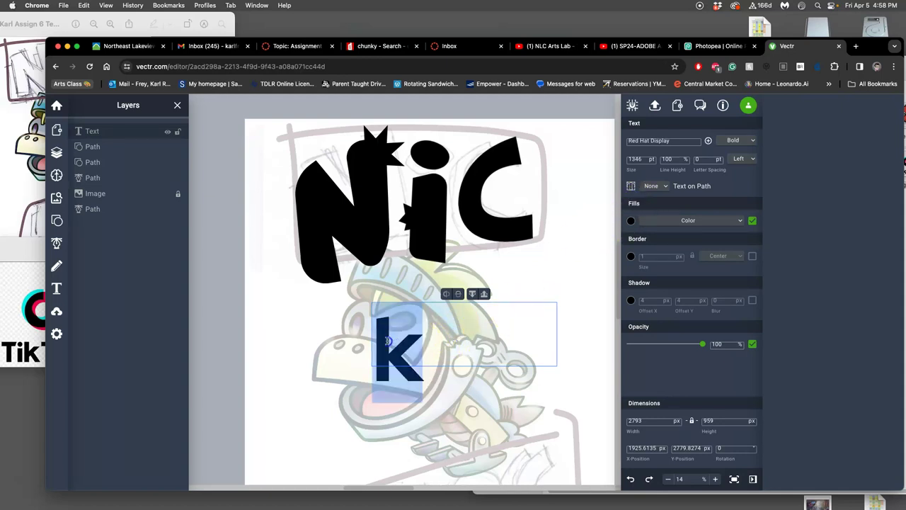
{"action": "left_click", "coordinate": [632, 188]}
{"action": "left_click_drag", "start_coordinate": [394, 355], "coordinate": [472, 319]}
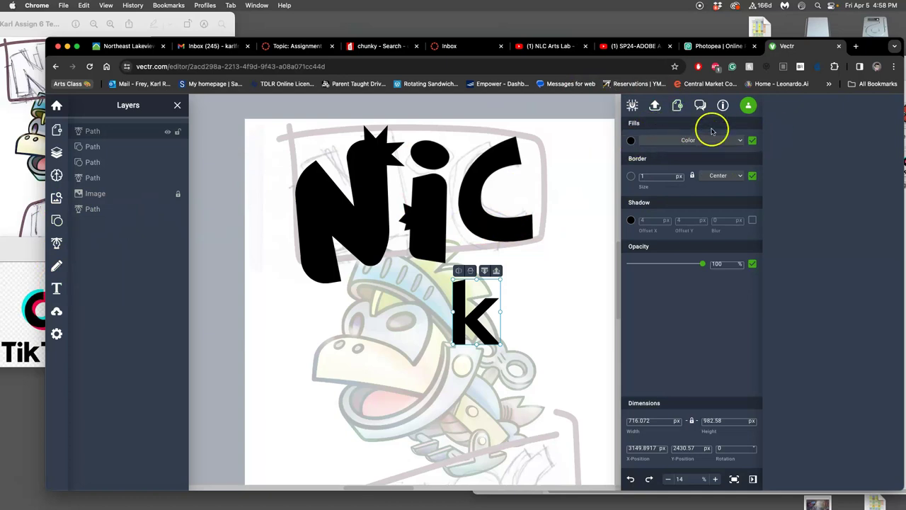
- Nudge the k path into place and enlarge it to stand beside the i
{"action": "left_click_drag", "start_coordinate": [483, 314], "coordinate": [475, 314]}
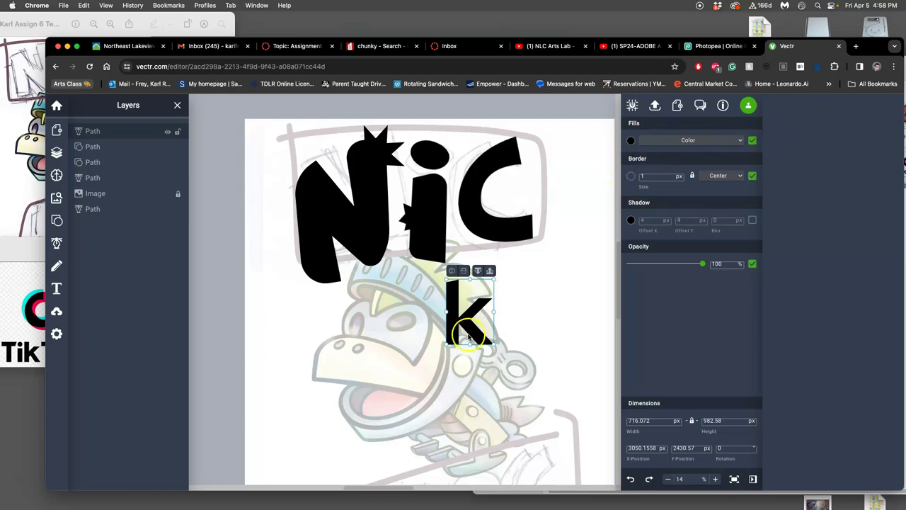
{"action": "left_click_drag", "start_coordinate": [467, 324], "coordinate": [485, 323]}
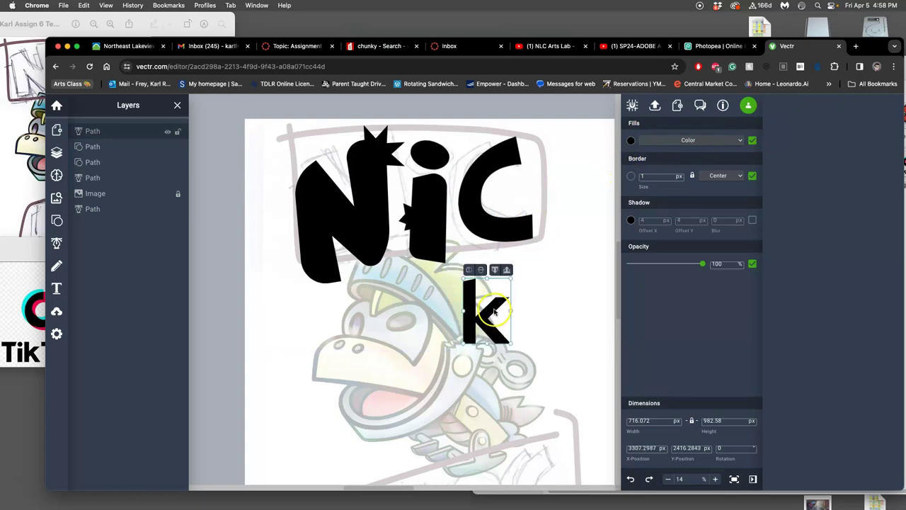
{"action": "double_click", "coordinate": [495, 309]}
{"action": "left_click", "coordinate": [512, 296]}
{"action": "left_click", "coordinate": [535, 284]}
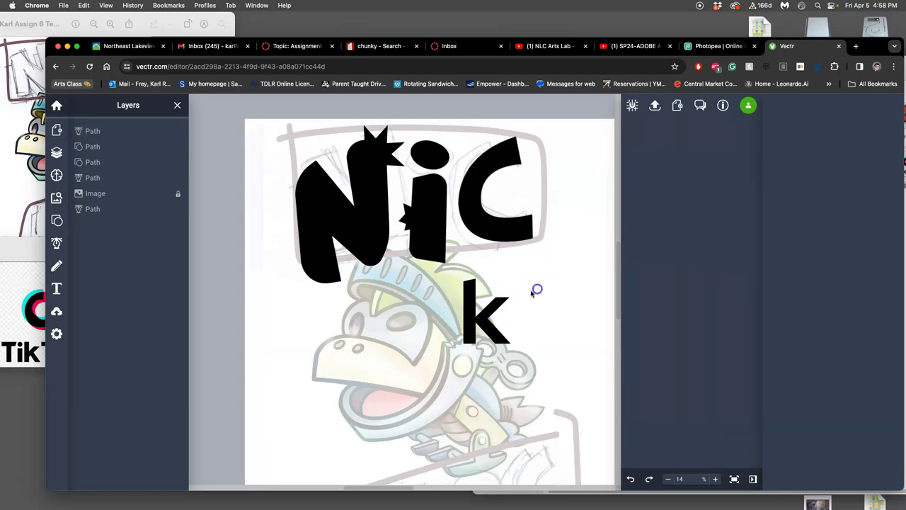
{"action": "left_click", "coordinate": [493, 309]}
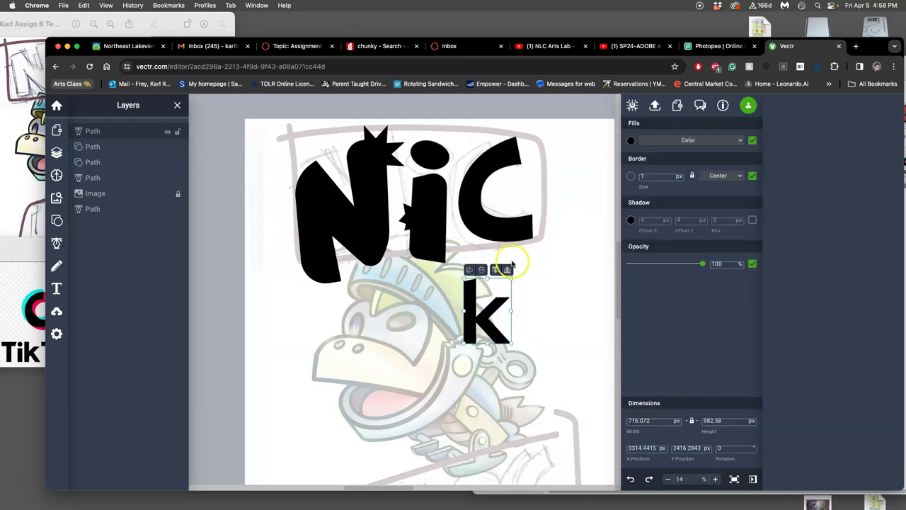
{"action": "left_click_drag", "start_coordinate": [510, 277], "coordinate": [520, 165]}
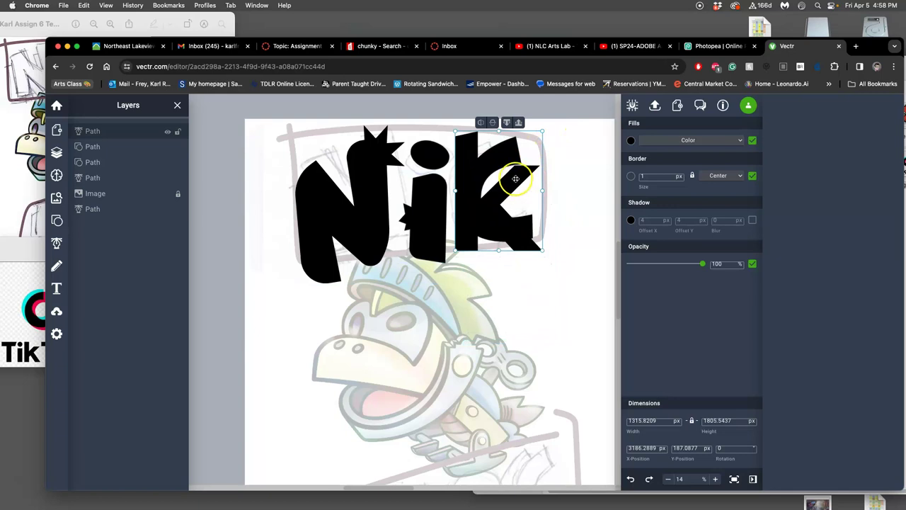
- Hide and lock the old C shape beneath the k
{"action": "left_click", "coordinate": [466, 163]}
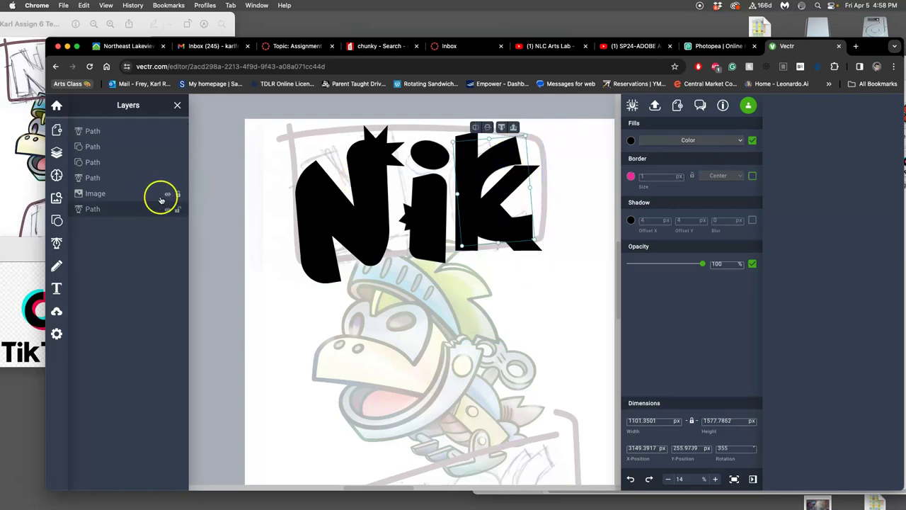
{"action": "left_click", "coordinate": [168, 211]}
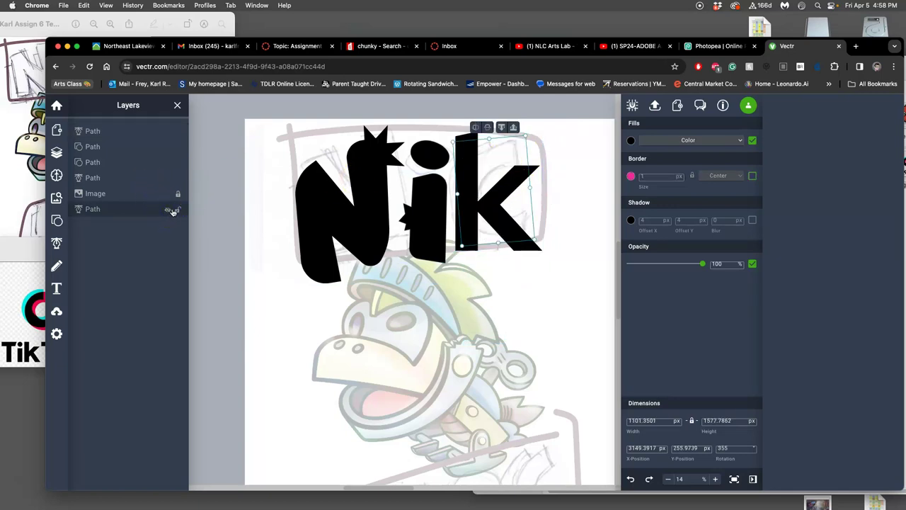
{"action": "left_click", "coordinate": [179, 211]}
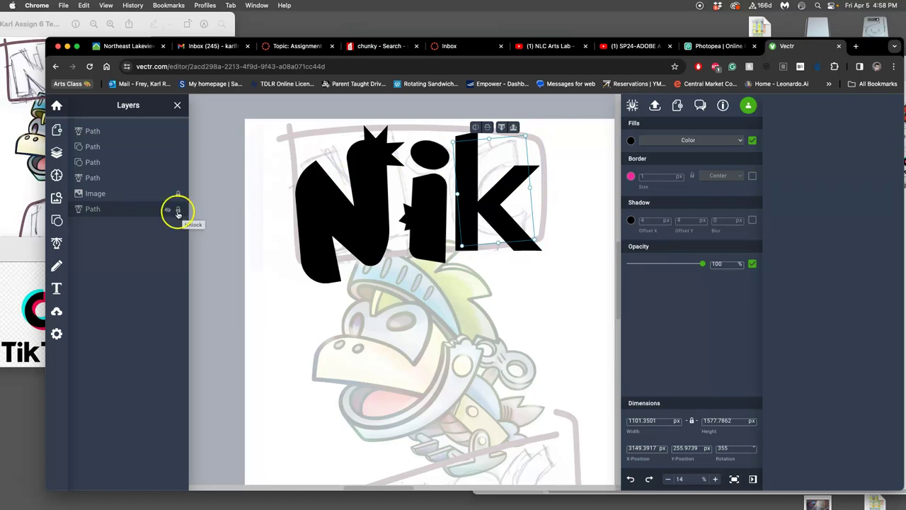
{"action": "left_click", "coordinate": [493, 287]}
- Nudge the k and reshape its stem top and bottom-left point
{"action": "mouse_move", "coordinate": [504, 228]}
{"action": "left_mouse_down"}
{"action": "mouse_move", "coordinate": [514, 238]}
{"action": "mouse_move", "coordinate": [504, 241]}
{"action": "mouse_move", "coordinate": [511, 231]}
{"action": "left_mouse_up"}
{"action": "double_click", "coordinate": [510, 231]}
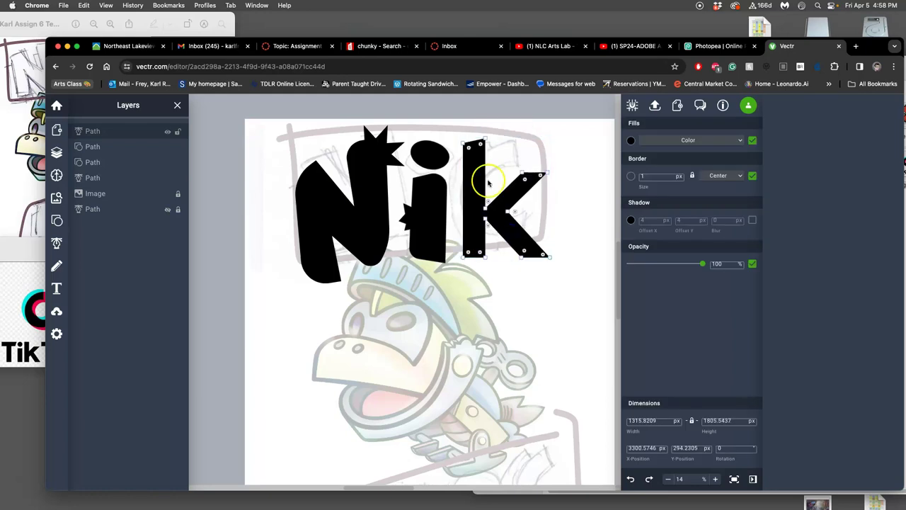
{"action": "left_click_drag", "start_coordinate": [482, 170], "coordinate": [456, 150]}
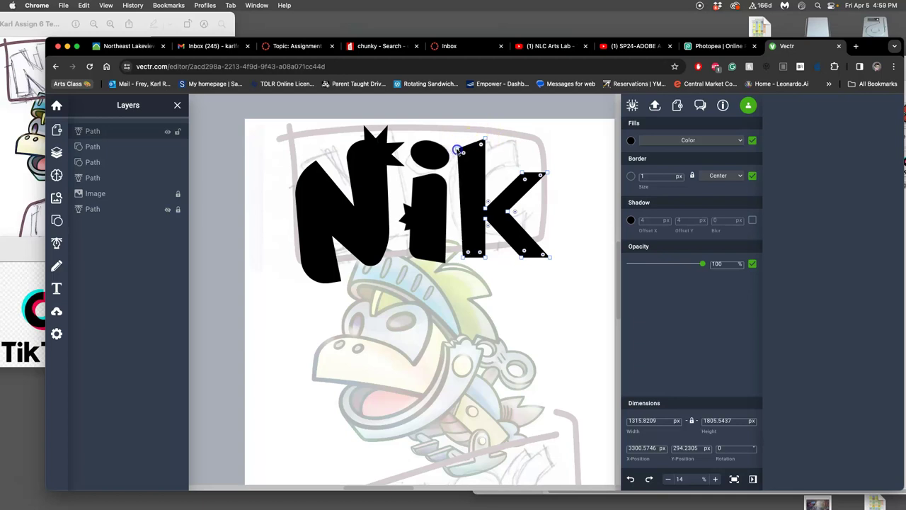
{"action": "left_click_drag", "start_coordinate": [467, 252], "coordinate": [464, 257]}
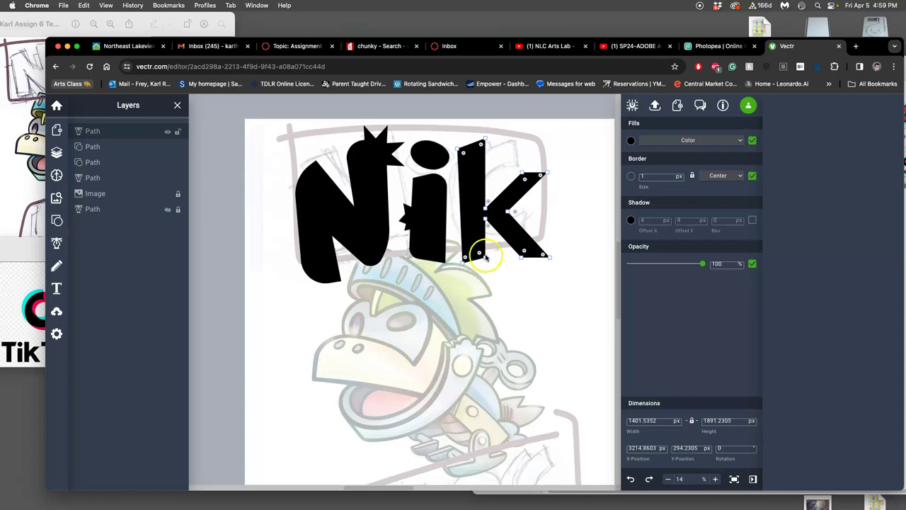
{"action": "left_click", "coordinate": [486, 258]}
{"action": "left_click", "coordinate": [495, 237]}
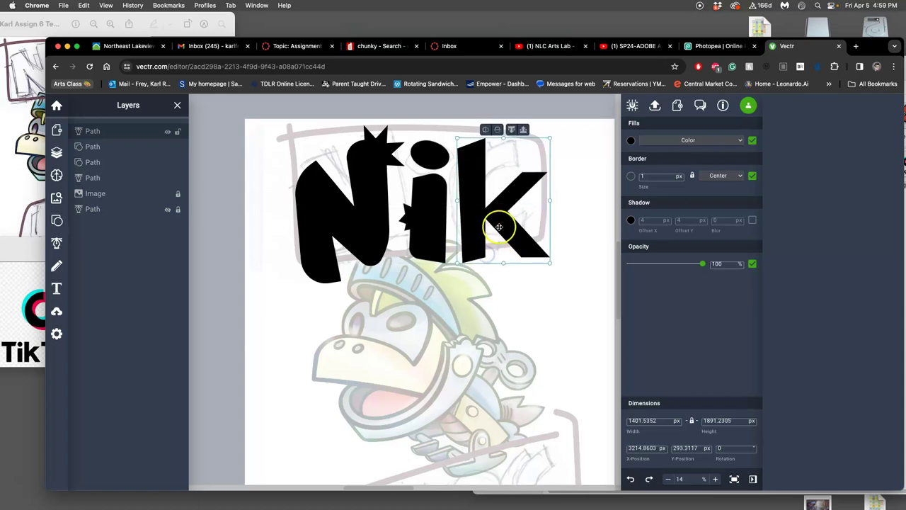
- Refine the k's stem nodes and pull its bottom-left corner lower
{"action": "double_click", "coordinate": [469, 163]}
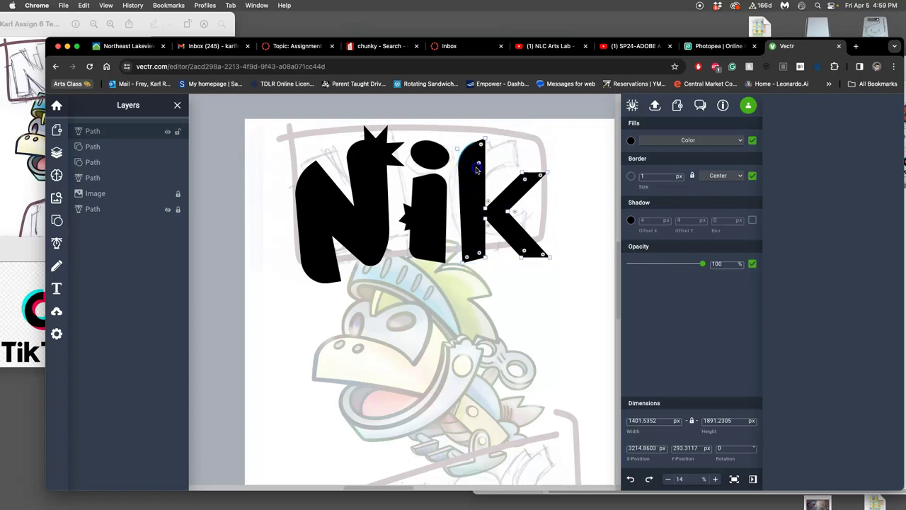
{"action": "left_click_drag", "start_coordinate": [475, 168], "coordinate": [477, 163]}
{"action": "left_click", "coordinate": [529, 181]}
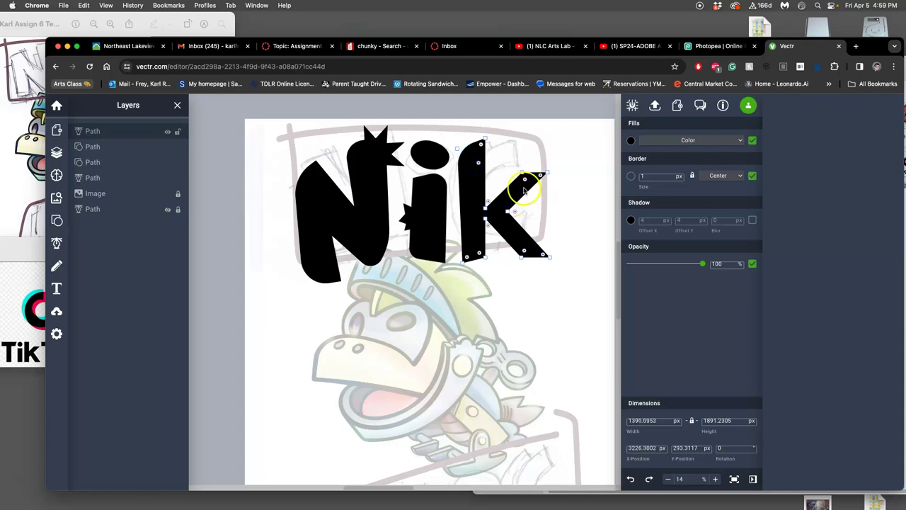
{"action": "left_click", "coordinate": [497, 230]}
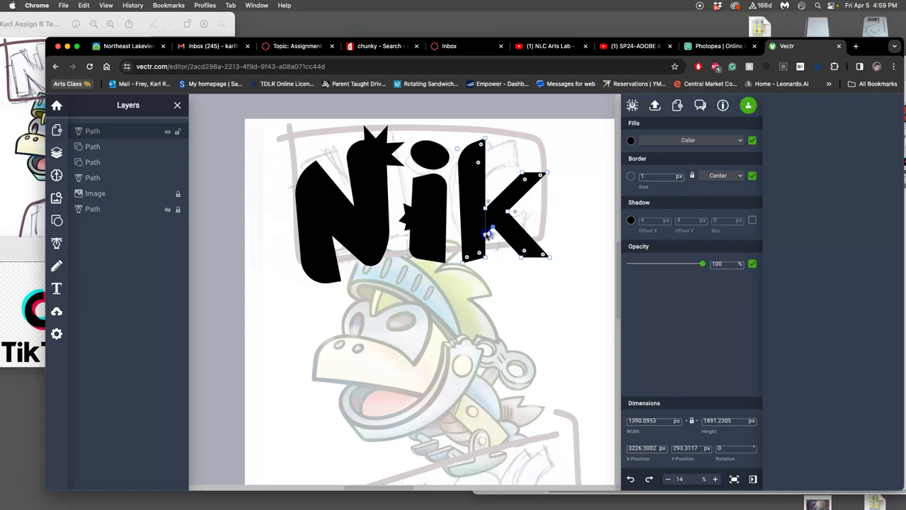
{"action": "left_click", "coordinate": [499, 250]}
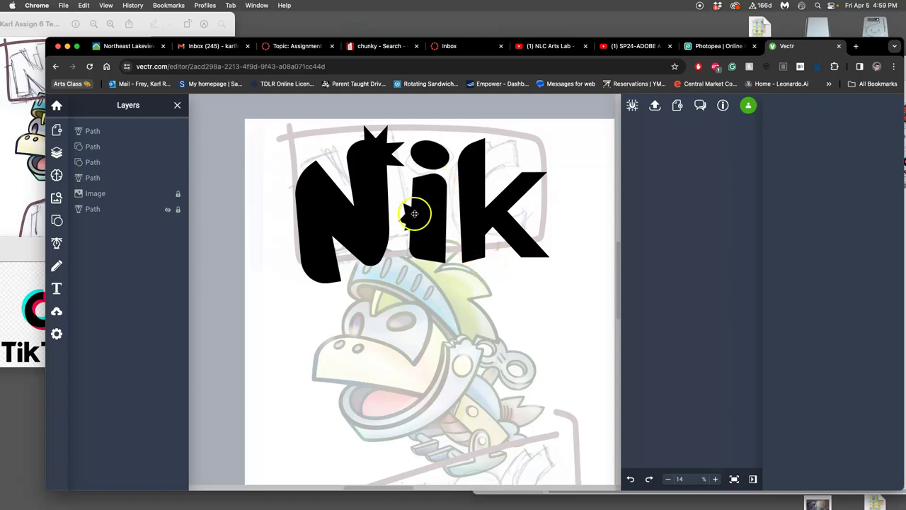
{"action": "left_click", "coordinate": [471, 234]}
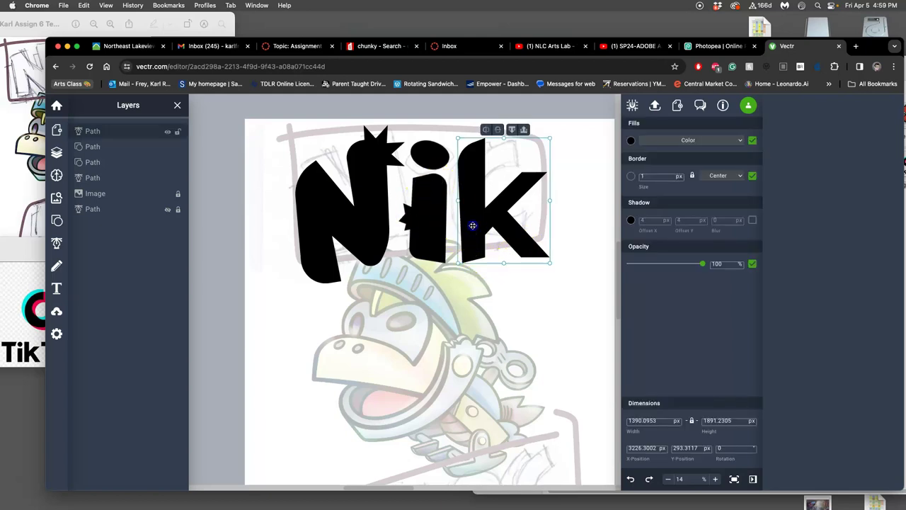
{"action": "double_click", "coordinate": [472, 225]}
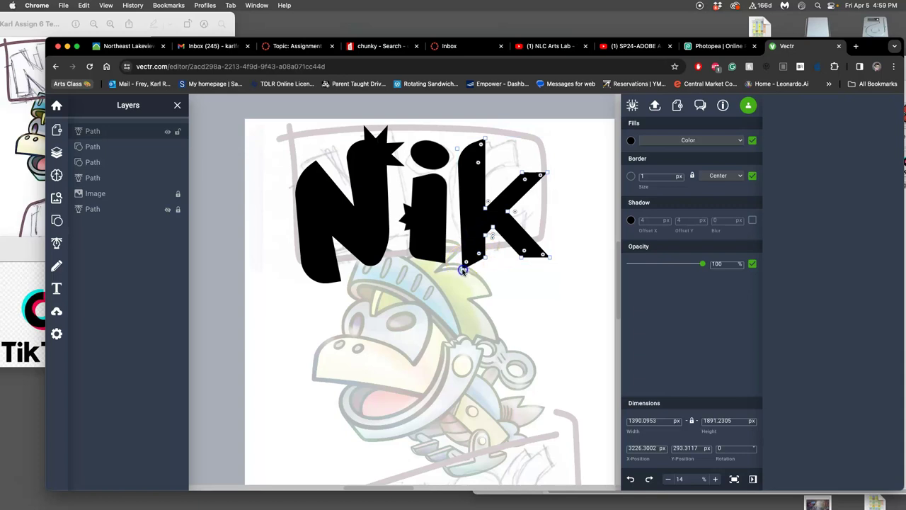
{"action": "left_click_drag", "start_coordinate": [462, 269], "coordinate": [461, 245]}
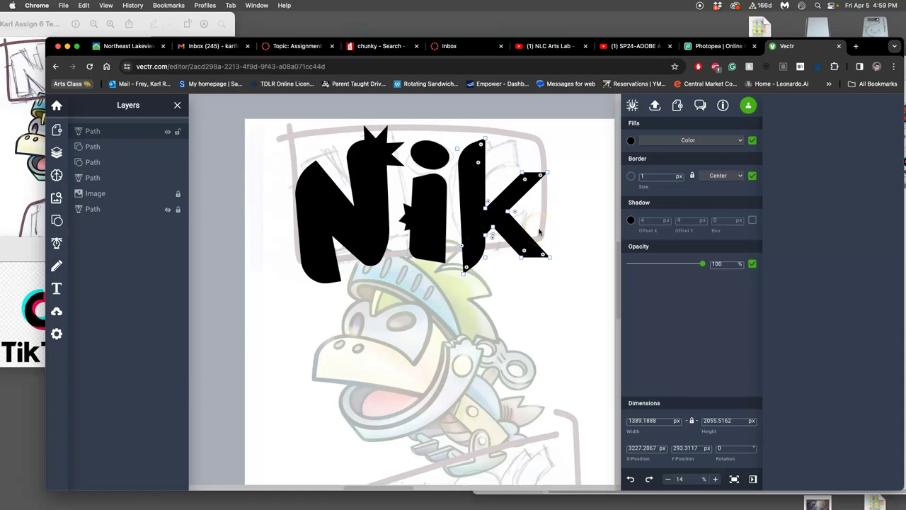
{"action": "left_click", "coordinate": [505, 264]}
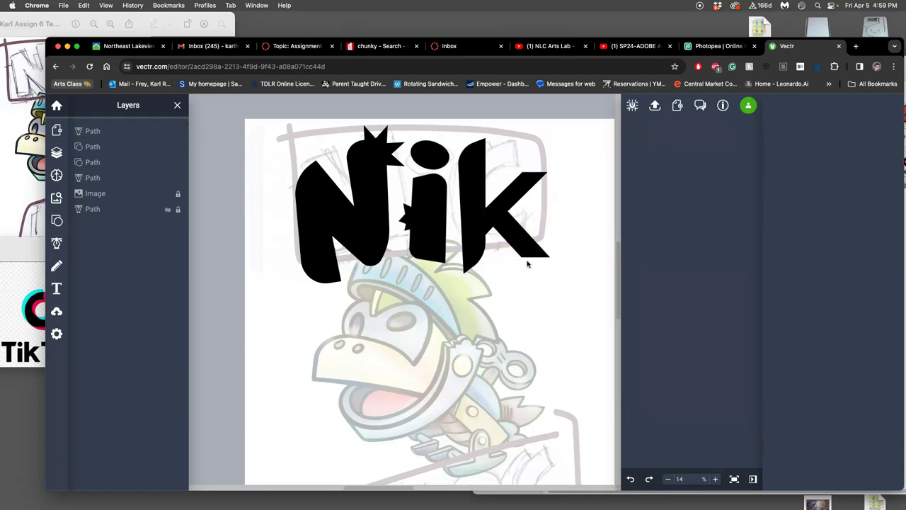
- Nudge the k slightly right and up
{"action": "left_click_drag", "start_coordinate": [526, 264], "coordinate": [522, 244]}
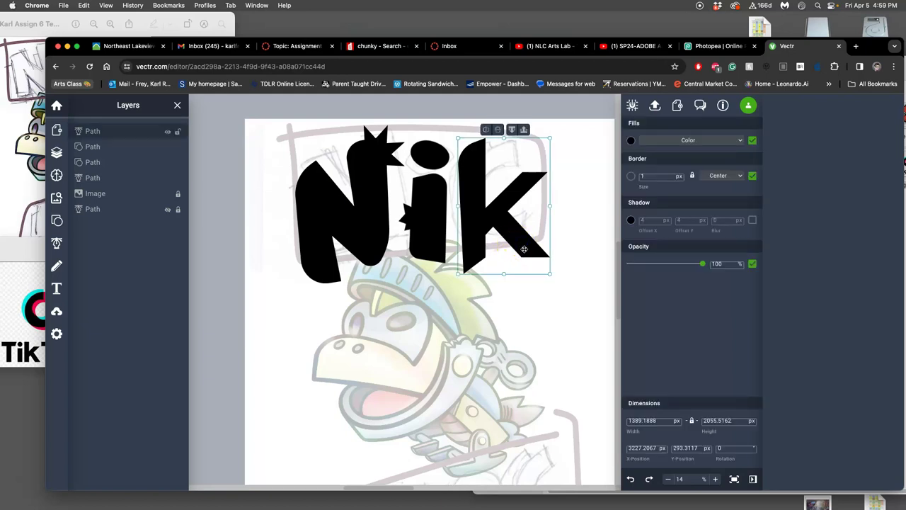
{"action": "double_click", "coordinate": [523, 249]}
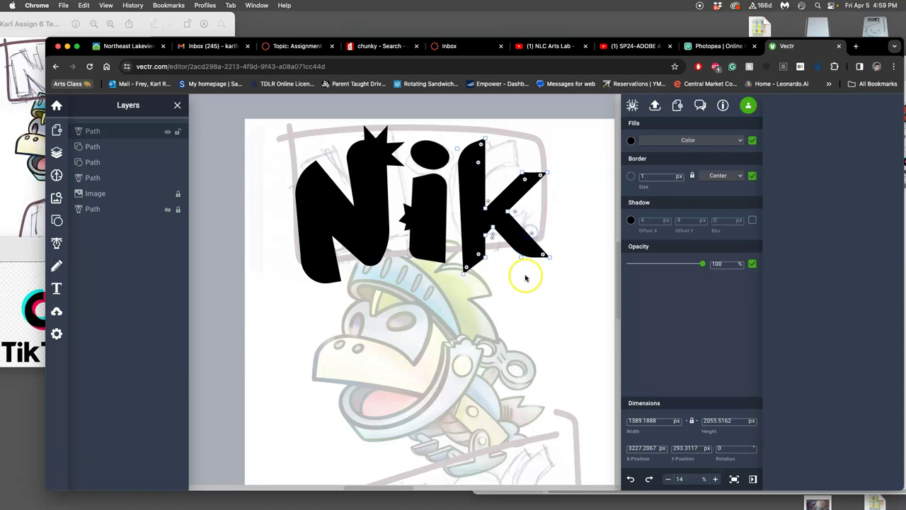
{"action": "left_click", "coordinate": [522, 273]}
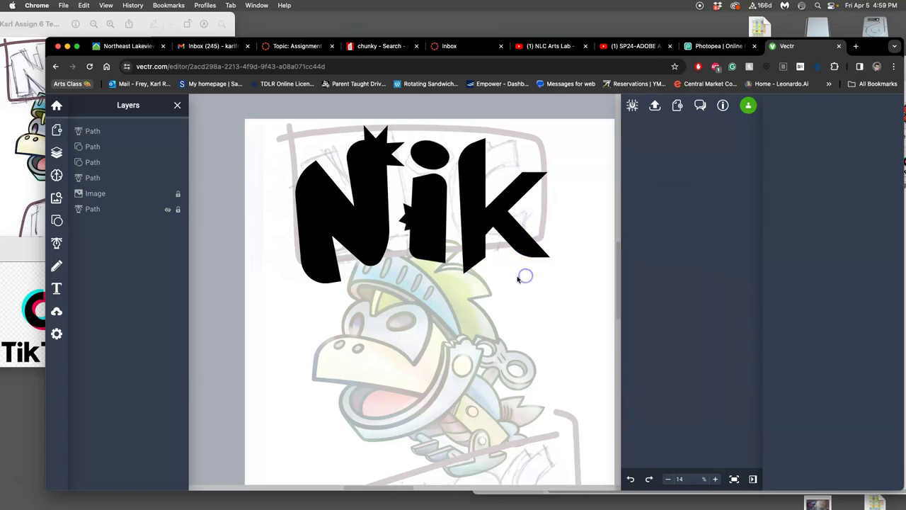
{"action": "left_click", "coordinate": [482, 254]}
{"action": "double_click", "coordinate": [476, 252]}
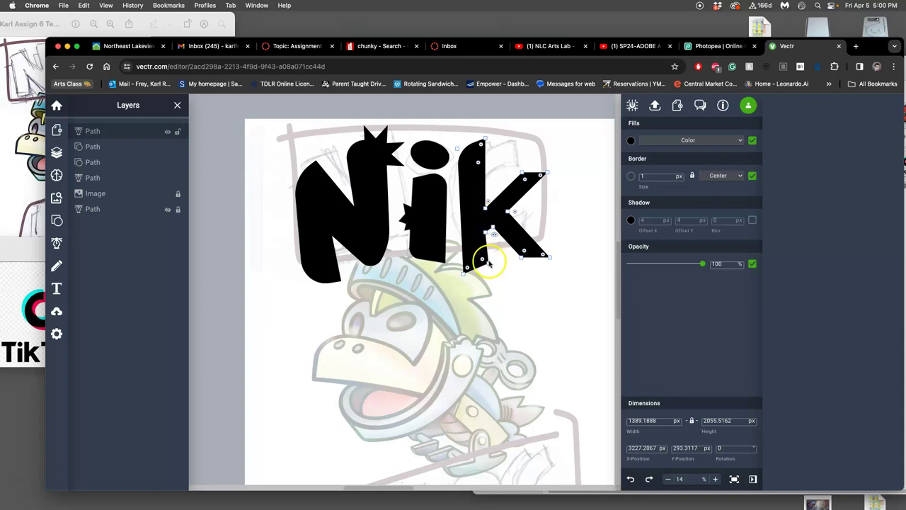
{"action": "left_click", "coordinate": [488, 261]}
{"action": "left_click_drag", "start_coordinate": [488, 262], "coordinate": [492, 259]}
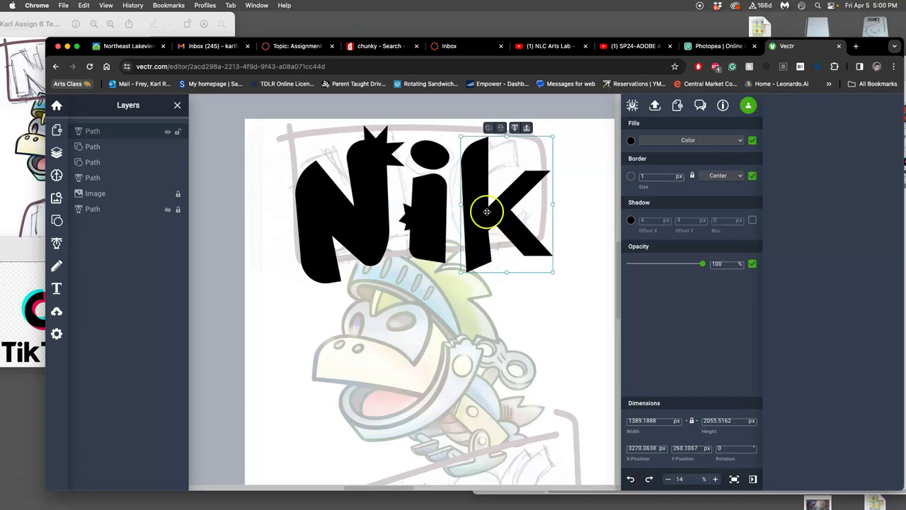
- Raise the top of the k's stem and adjust its stem–arm junction node
{"action": "double_click", "coordinate": [487, 211]}
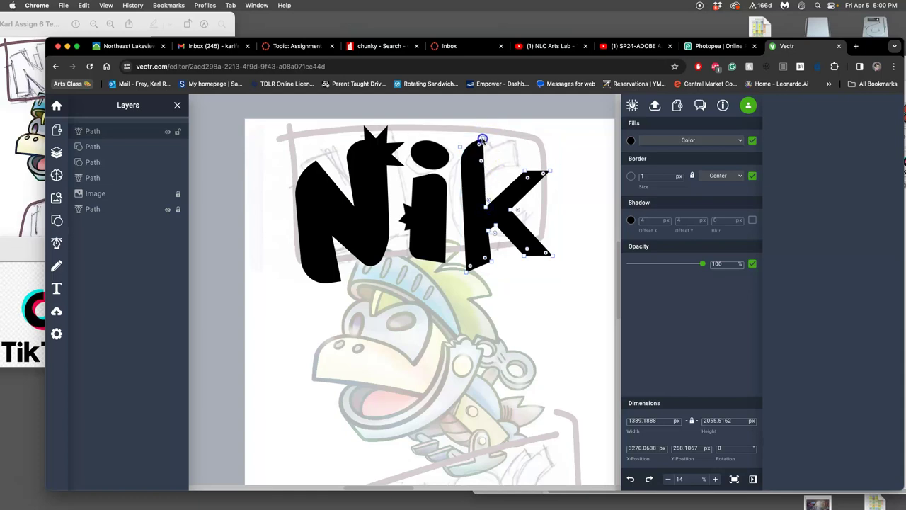
{"action": "left_click_drag", "start_coordinate": [482, 140], "coordinate": [493, 135]}
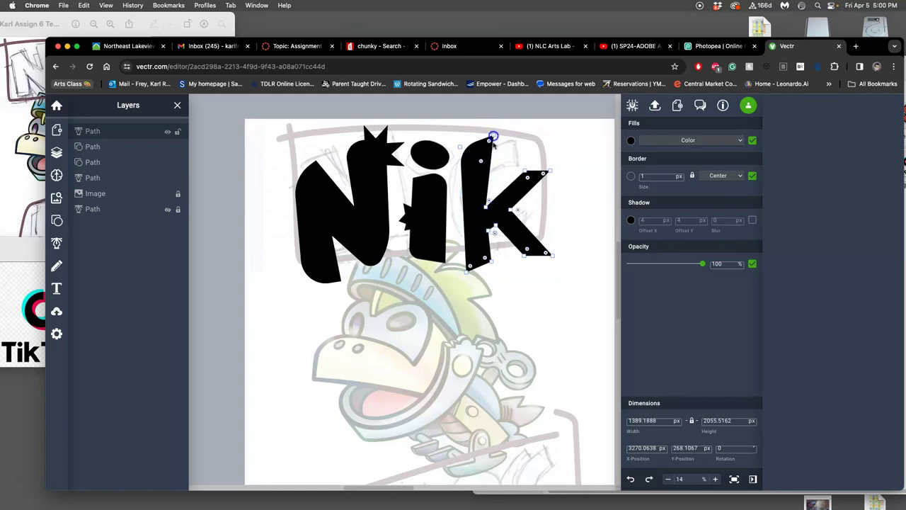
{"action": "left_click_drag", "start_coordinate": [486, 205], "coordinate": [490, 204]}
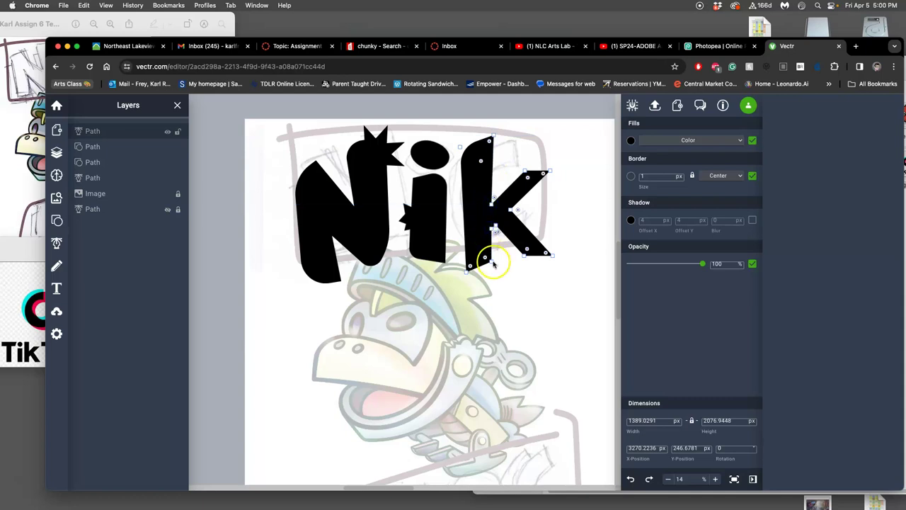
{"action": "left_click", "coordinate": [491, 229]}
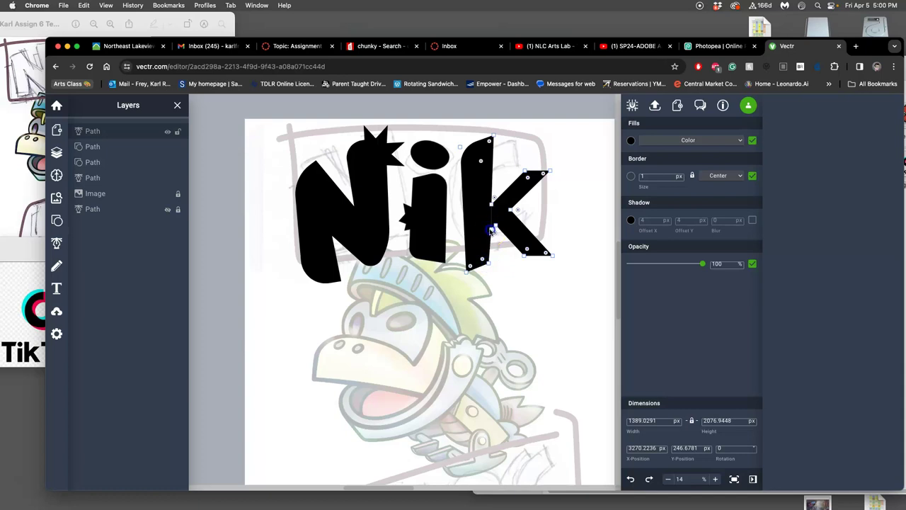
{"action": "scroll", "coordinate": [491, 230], "scroll_direction": "up", "scroll_amount": 5}
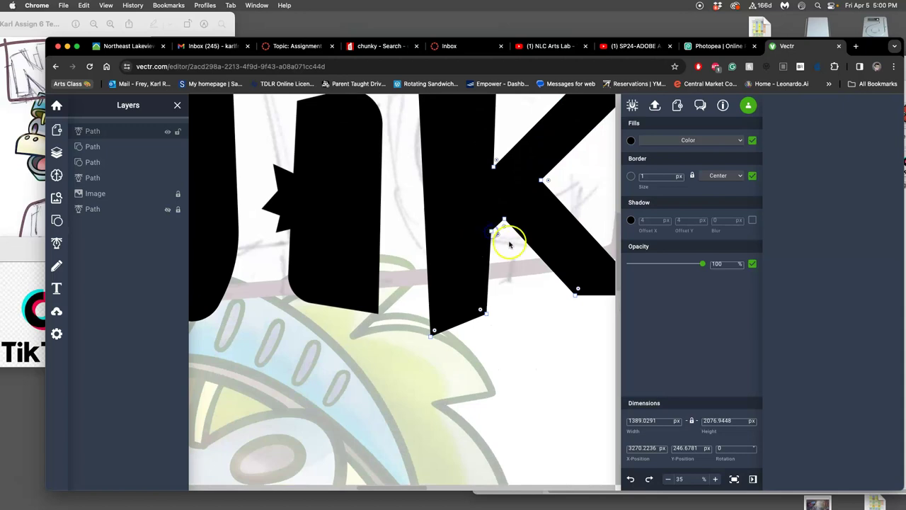
{"action": "left_click", "coordinate": [509, 242]}
{"action": "scroll", "coordinate": [523, 239], "scroll_direction": "right", "scroll_amount": 5}
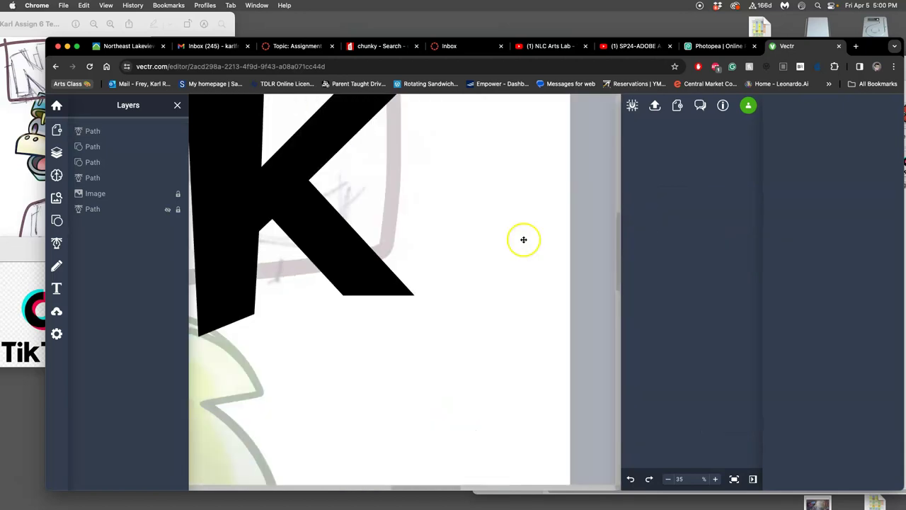
{"action": "scroll", "coordinate": [467, 239], "scroll_direction": "left", "scroll_amount": 5}
- Bend the bottom edge of the k's leg into a rounded curve
{"action": "left_click", "coordinate": [487, 273]}
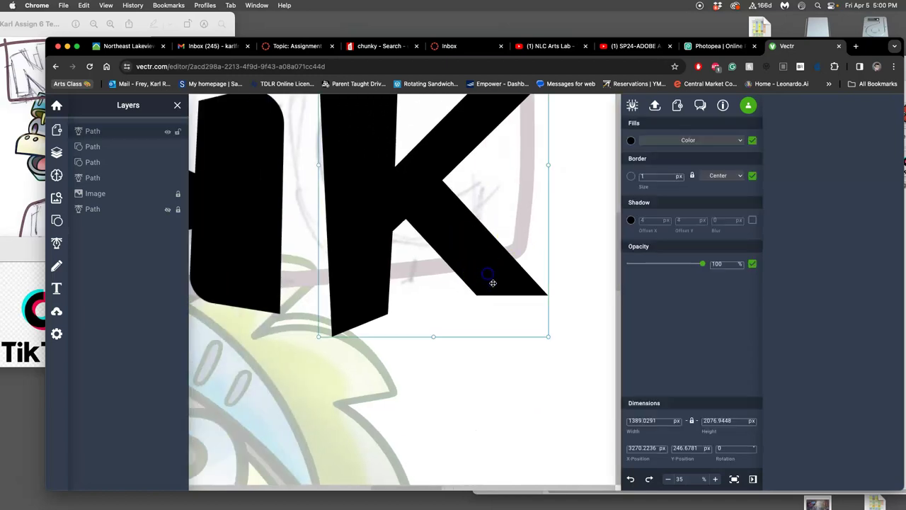
{"action": "double_click", "coordinate": [490, 283]}
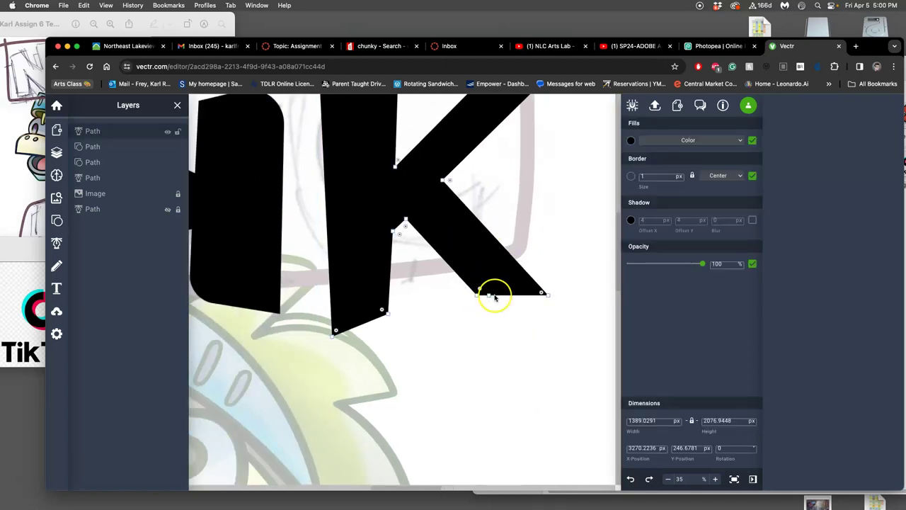
{"action": "left_click", "coordinate": [508, 297]}
{"action": "left_click_drag", "start_coordinate": [508, 296], "coordinate": [510, 314]}
{"action": "left_click", "coordinate": [493, 328]}
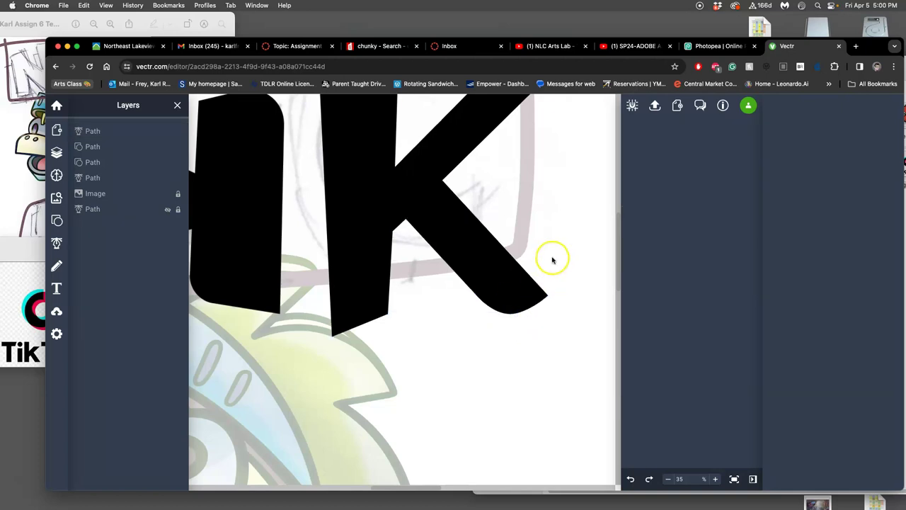
{"action": "scroll", "coordinate": [551, 262], "scroll_direction": "up", "scroll_amount": 5}
{"action": "scroll", "coordinate": [553, 261], "scroll_direction": "down", "scroll_amount": 3}
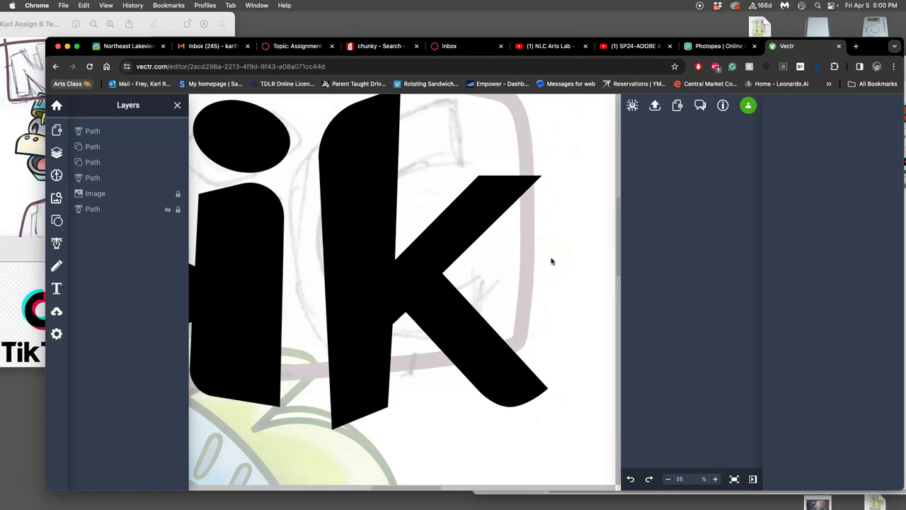
{"action": "scroll", "coordinate": [531, 262], "scroll_direction": "down", "scroll_amount": 5}
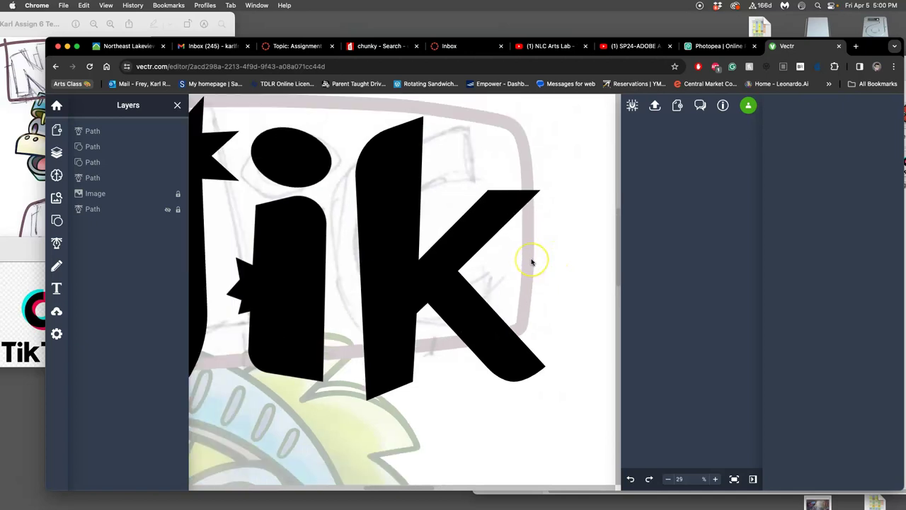
{"action": "scroll", "coordinate": [515, 261], "scroll_direction": "right", "scroll_amount": 2}
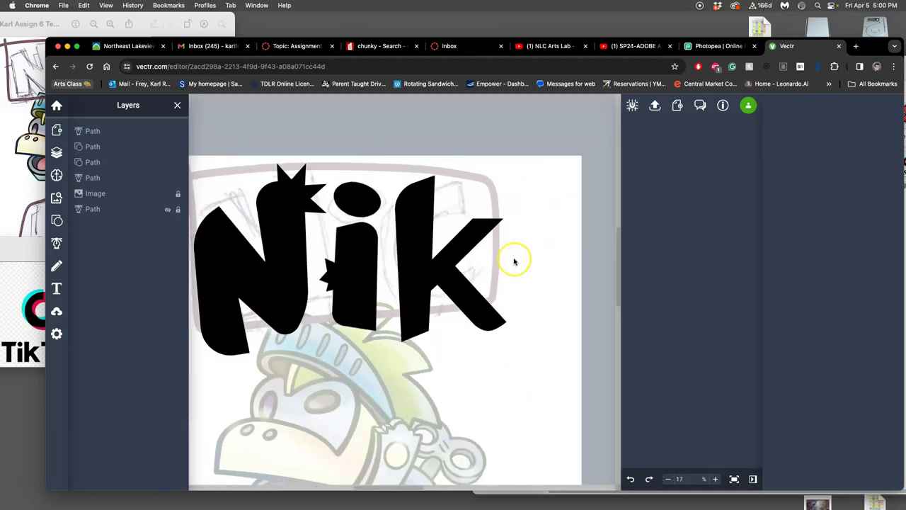
{"action": "left_click", "coordinate": [411, 273]}
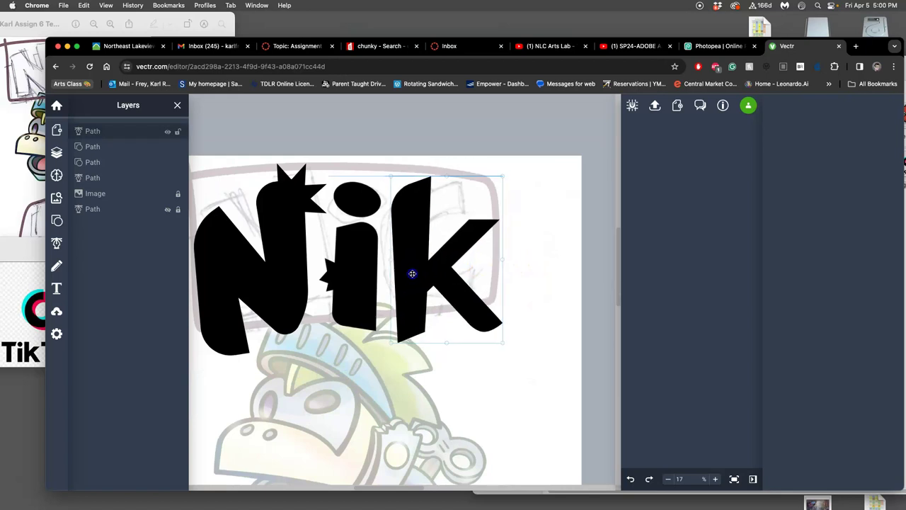
{"action": "left_click", "coordinate": [362, 275]}
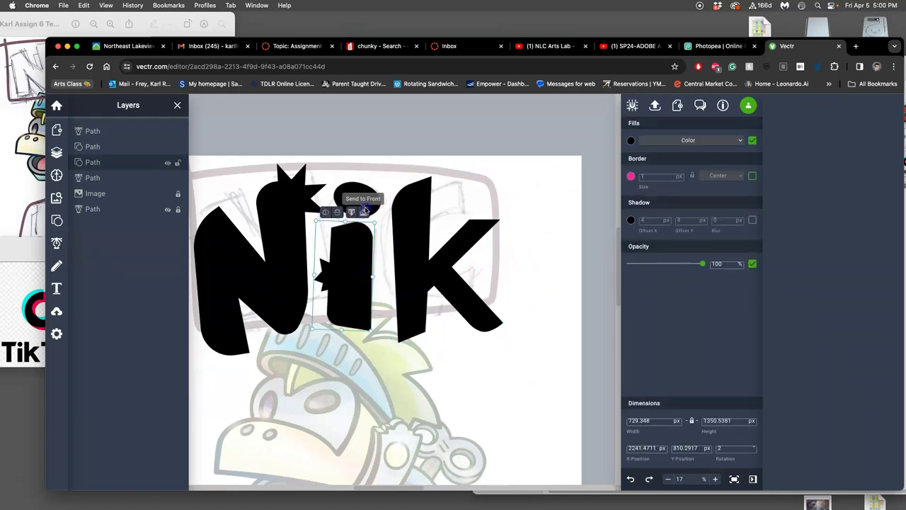
{"action": "left_click", "coordinate": [362, 211]}
{"action": "left_click", "coordinate": [361, 201]}
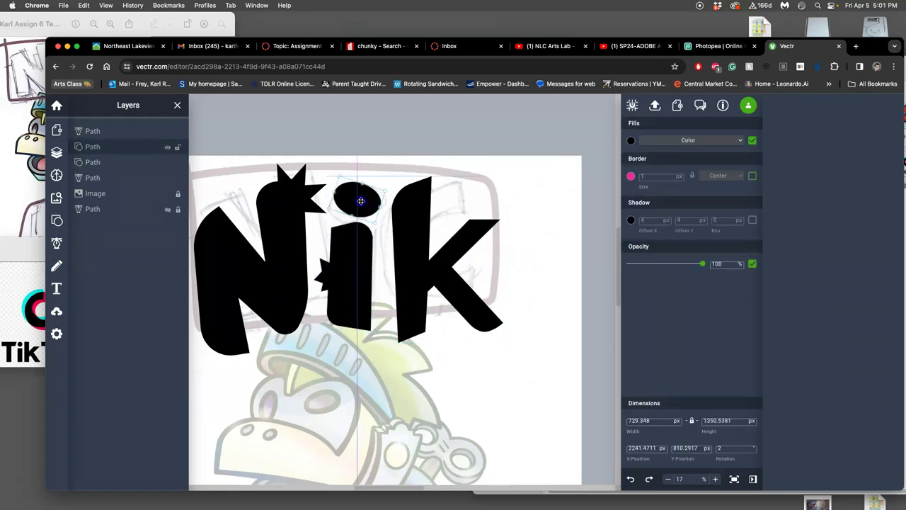
{"action": "left_click", "coordinate": [400, 249]}
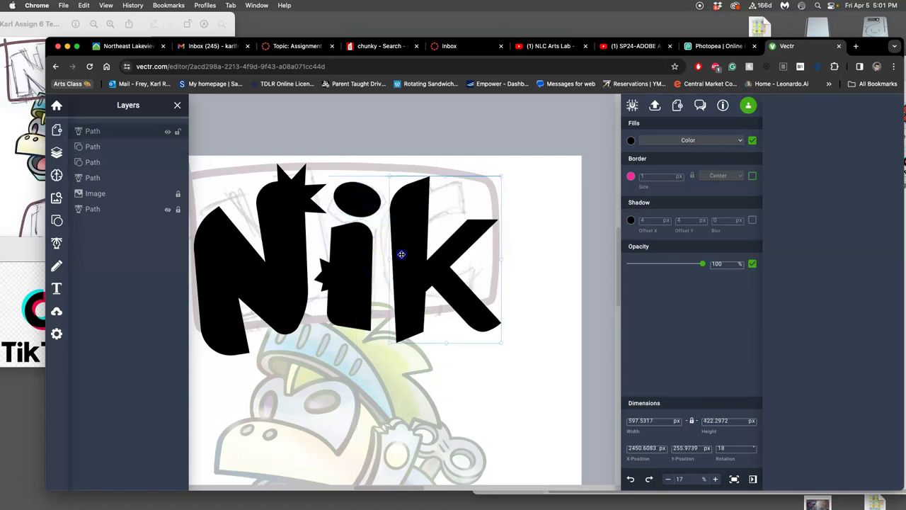
{"action": "left_click", "coordinate": [378, 271]}
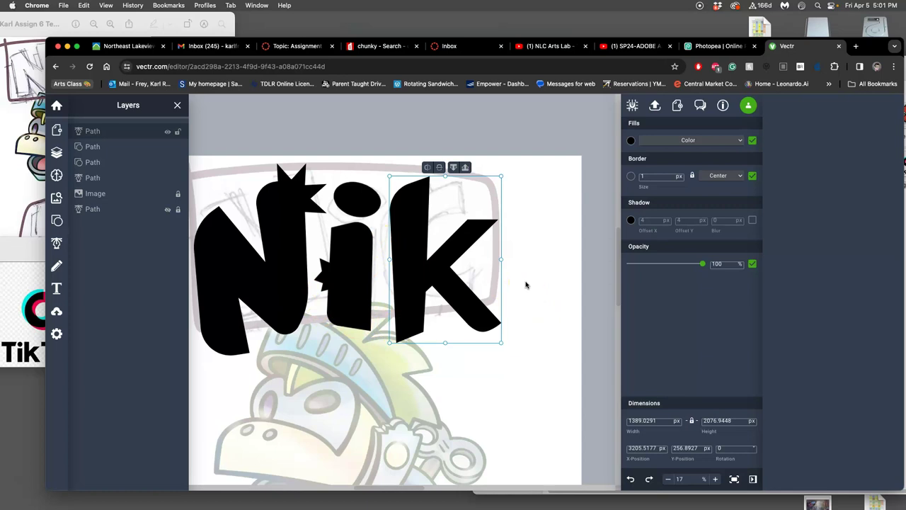
- Try pulling the k's upper arm down-left, then undo the change
{"action": "double_click", "coordinate": [468, 231]}
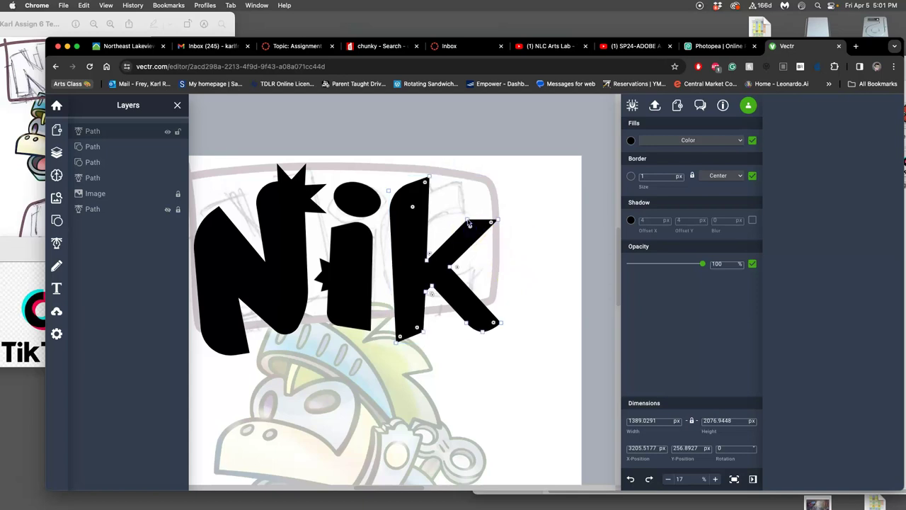
{"action": "left_click_drag", "start_coordinate": [492, 221], "coordinate": [451, 225]}
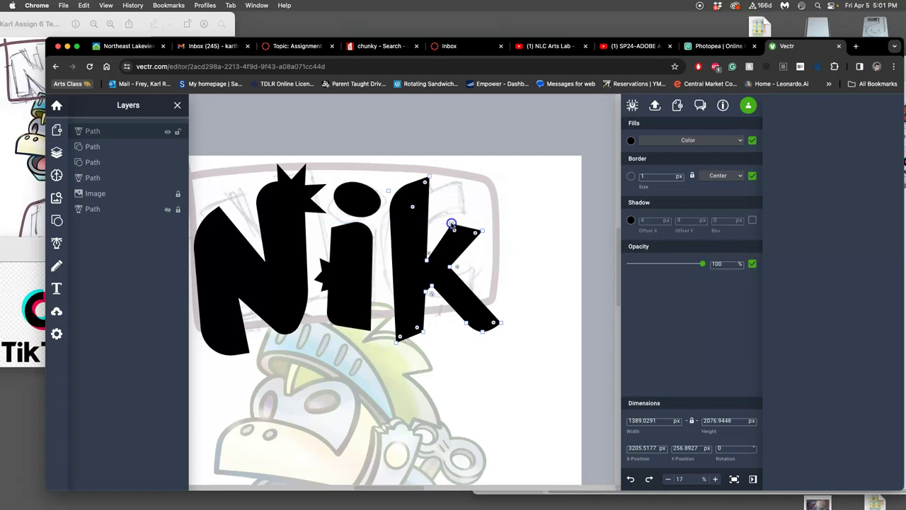
{"action": "left_click", "coordinate": [516, 257]}
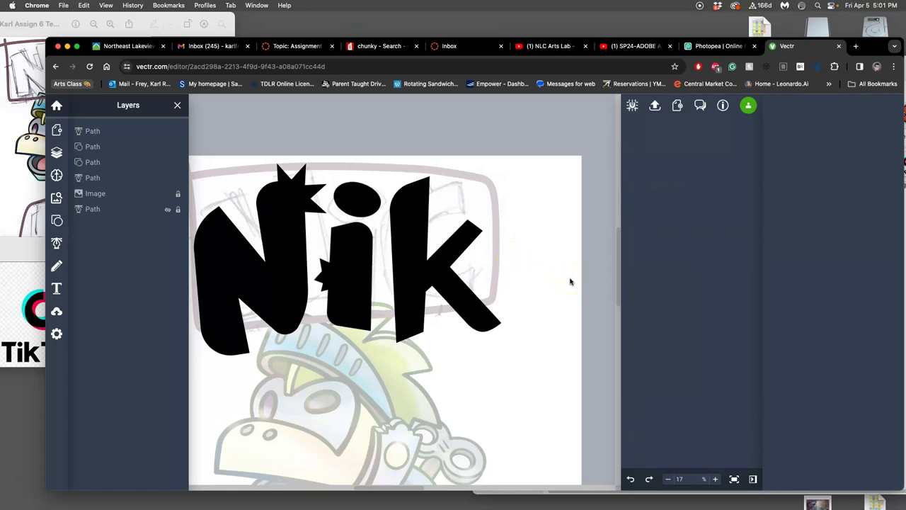
{"action": "key", "text": "super+z"}
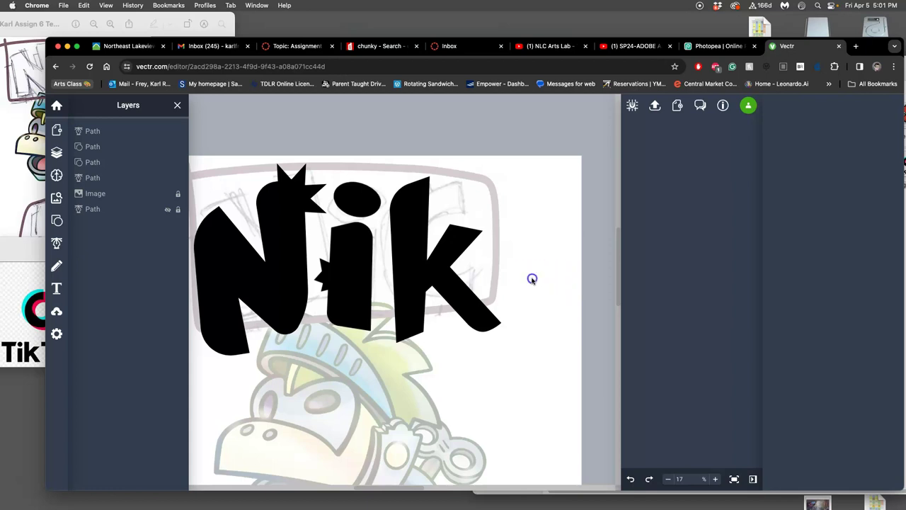
- Pull the tip of the k's rounded leg up and to the right
{"action": "left_click", "coordinate": [467, 287]}
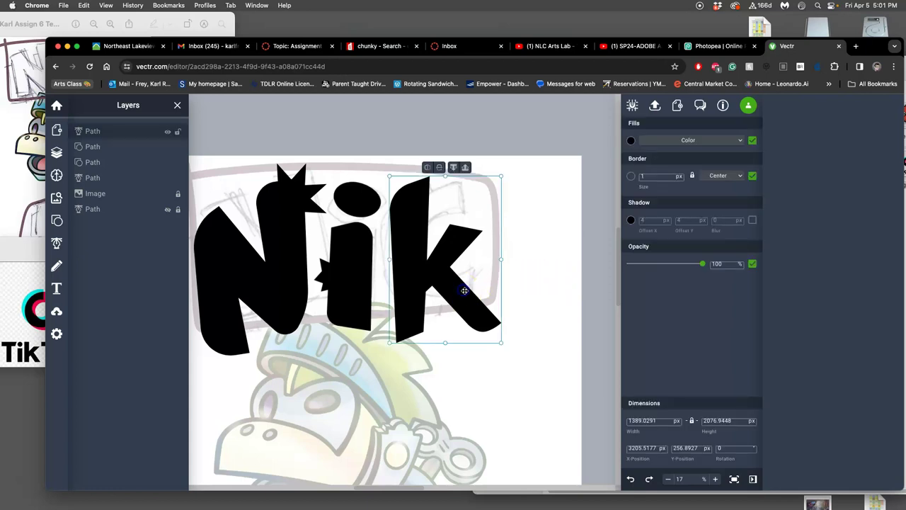
{"action": "double_click", "coordinate": [492, 319]}
{"action": "left_click_drag", "start_coordinate": [501, 320], "coordinate": [506, 316]}
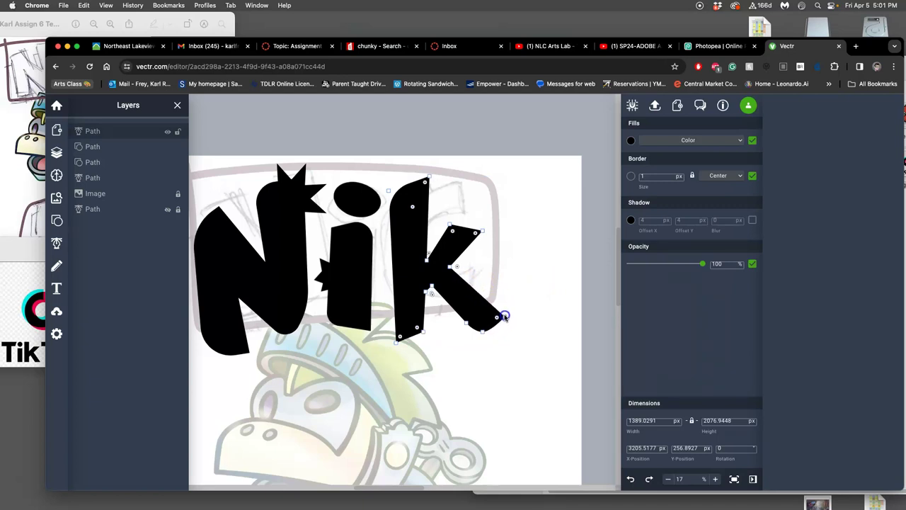
{"action": "left_click", "coordinate": [524, 318]}
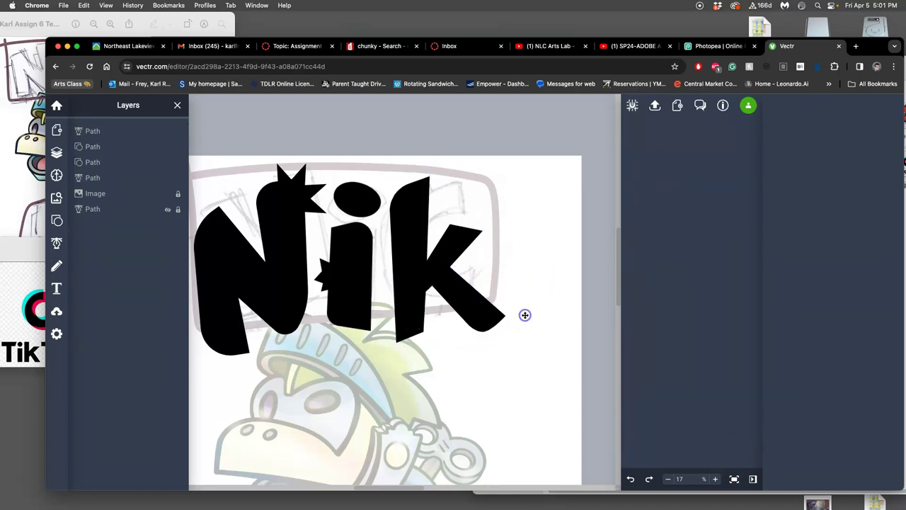
{"action": "scroll", "coordinate": [535, 329], "scroll_direction": "down", "scroll_amount": 3}
{"action": "scroll", "coordinate": [533, 322], "scroll_direction": "down", "scroll_amount": 2}
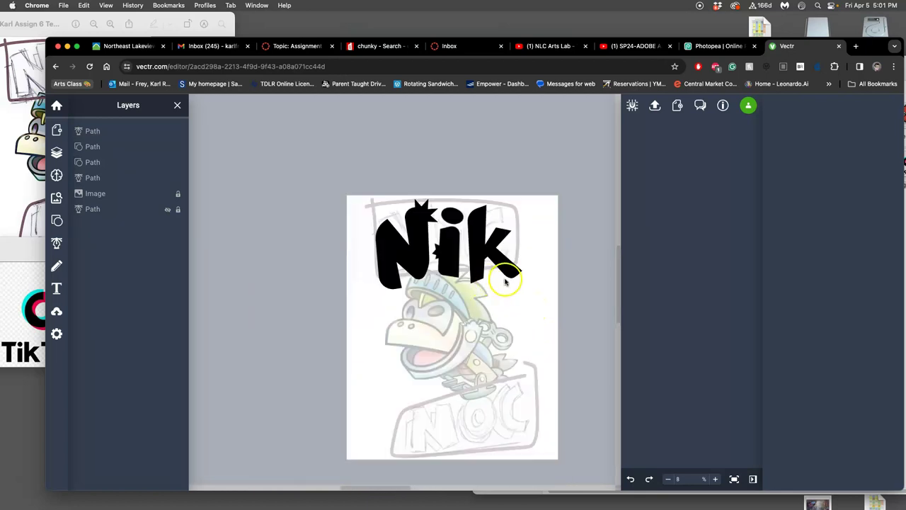
- Place a small starburst shape from the Shapes library at the end of the k
{"action": "left_click", "coordinate": [389, 286]}
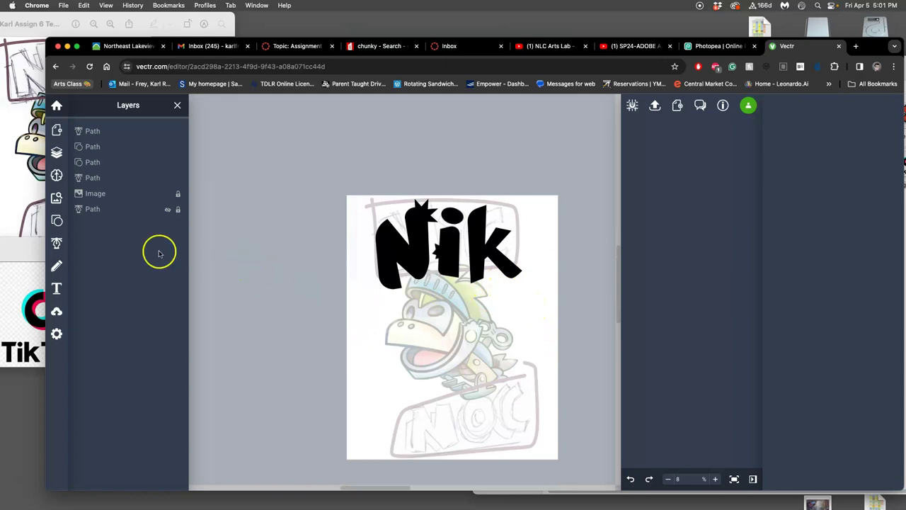
{"action": "left_click", "coordinate": [57, 220]}
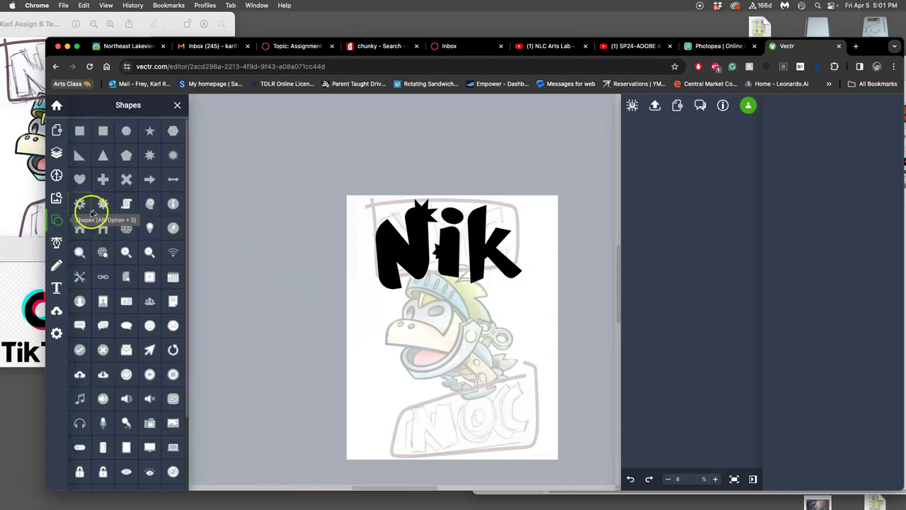
{"action": "left_click", "coordinate": [149, 155]}
{"action": "mouse_move", "coordinate": [514, 255]}
{"action": "left_mouse_down"}
{"action": "mouse_move", "coordinate": [538, 273]}
{"action": "mouse_move", "coordinate": [505, 229]}
{"action": "mouse_move", "coordinate": [507, 239]}
{"action": "mouse_move", "coordinate": [471, 242]}
{"action": "mouse_move", "coordinate": [473, 267]}
{"action": "mouse_move", "coordinate": [507, 260]}
{"action": "left_mouse_up"}
- Nudge the starburst up so it sits on the tip of the k's arm
{"action": "left_click", "coordinate": [530, 274]}
{"action": "scroll", "coordinate": [530, 288], "scroll_direction": "right", "scroll_amount": 2}
{"action": "scroll", "coordinate": [506, 281], "scroll_direction": "up", "scroll_amount": 5}
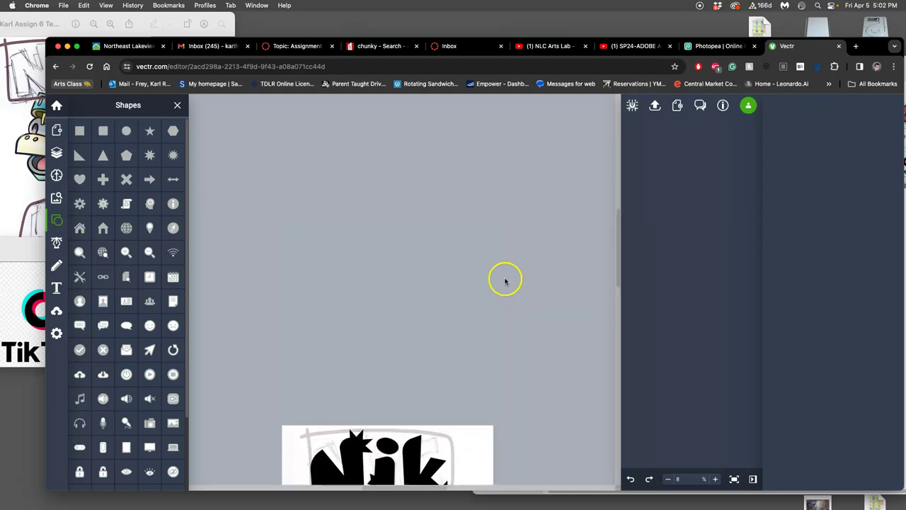
{"action": "scroll", "coordinate": [504, 281], "scroll_direction": "down", "scroll_amount": 5}
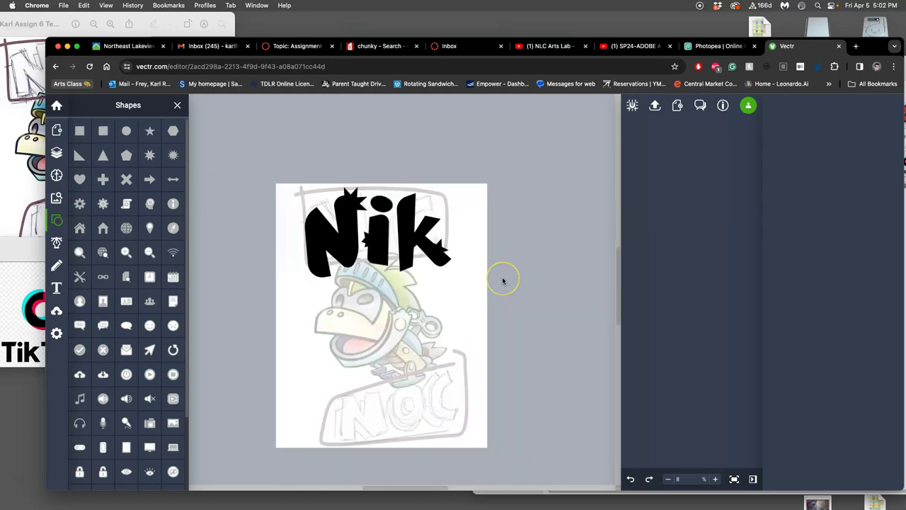
{"action": "scroll", "coordinate": [502, 281], "scroll_direction": "up", "scroll_amount": 5}
{"action": "left_click", "coordinate": [379, 220]}
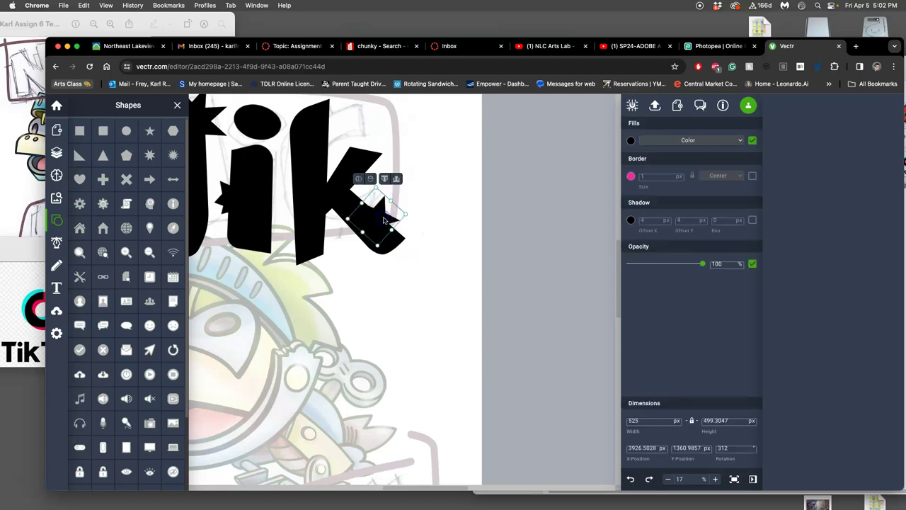
{"action": "mouse_move", "coordinate": [378, 220]}
{"action": "left_mouse_down"}
{"action": "mouse_move", "coordinate": [425, 214]}
{"action": "mouse_move", "coordinate": [400, 186]}
{"action": "mouse_move", "coordinate": [391, 214]}
{"action": "left_mouse_up"}
- Select the k and the starburst together and Union them into one shape
{"action": "left_click", "coordinate": [429, 227]}
{"action": "left_click", "coordinate": [384, 235]}
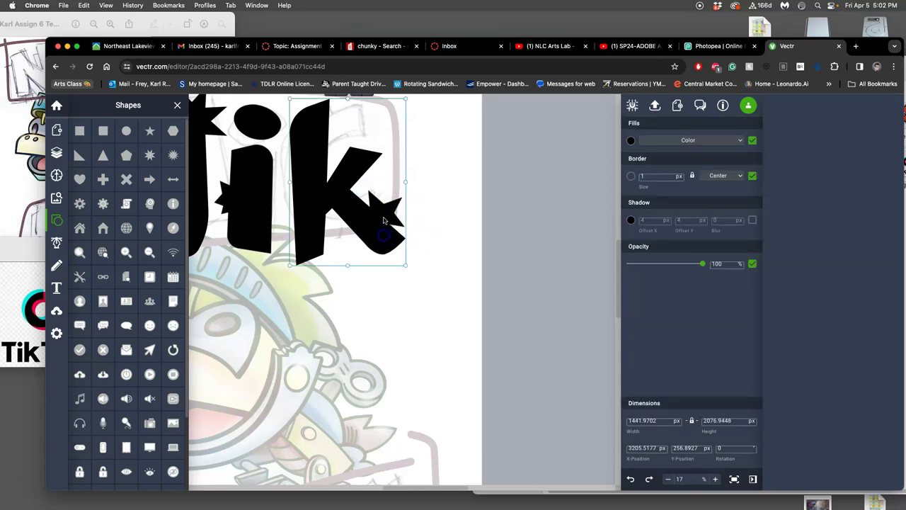
{"action": "left_click", "coordinate": [388, 217], "text": "shift"}
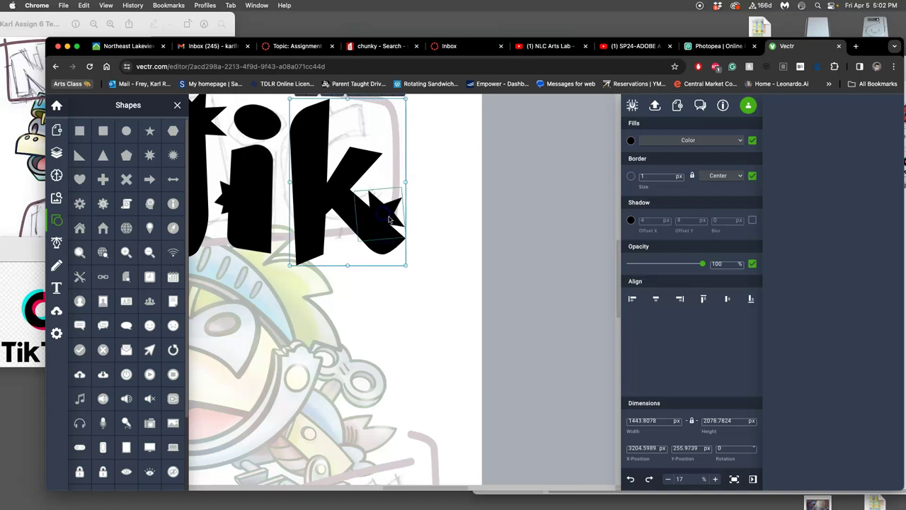
{"action": "scroll", "coordinate": [429, 237], "scroll_direction": "up", "scroll_amount": 2}
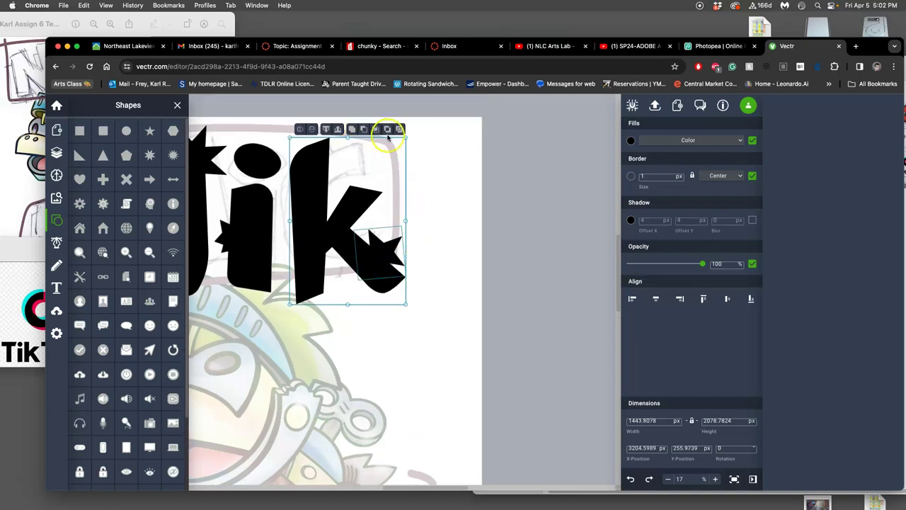
{"action": "left_click", "coordinate": [352, 130]}
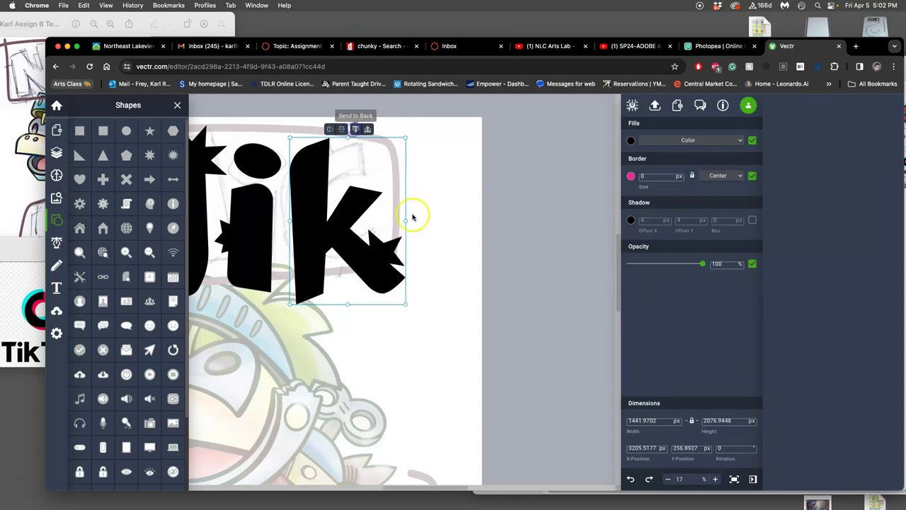
- Nudge the merged k slightly left and up with the arrow keys
{"action": "left_click", "coordinate": [445, 251]}
{"action": "scroll", "coordinate": [447, 251], "scroll_direction": "left", "scroll_amount": 3}
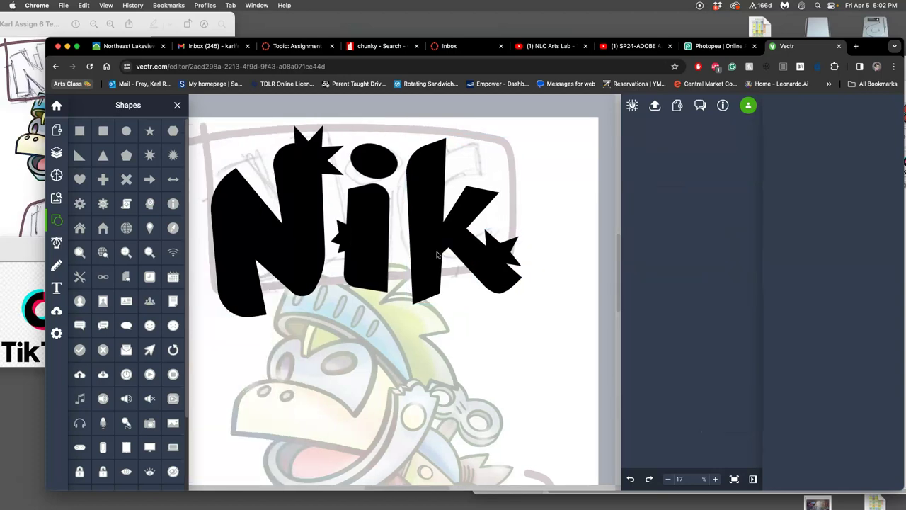
{"action": "left_click", "coordinate": [431, 243]}
{"action": "key", "text": "Left"}
{"action": "key", "text": "Left"}
{"action": "key", "text": "Up"}
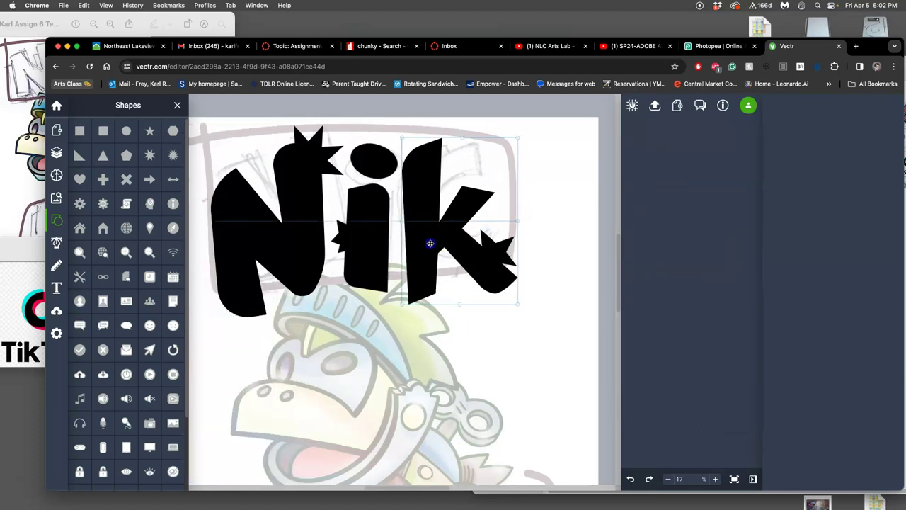
{"action": "left_click", "coordinate": [320, 245]}
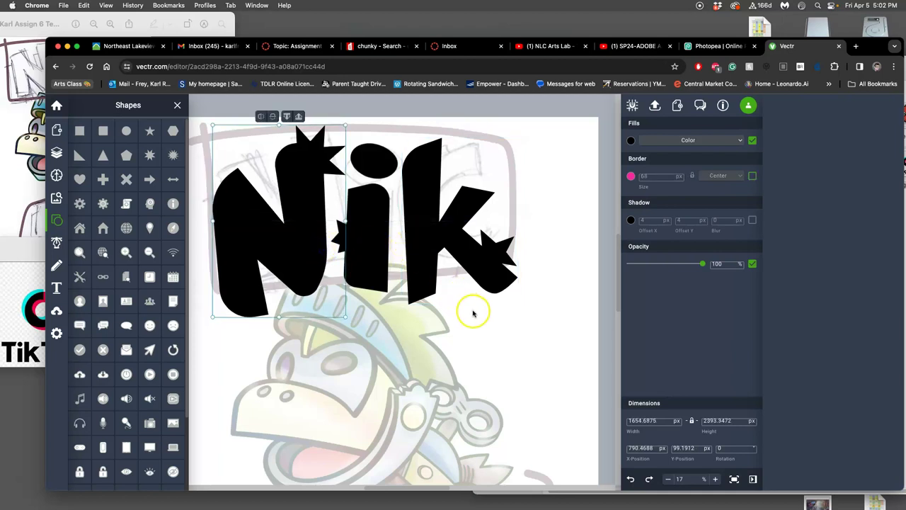
- Zoom out and select the N, i and k letter shapes as one selection
{"action": "left_click", "coordinate": [474, 313]}
{"action": "scroll", "coordinate": [503, 318], "scroll_direction": "down", "scroll_amount": 5}
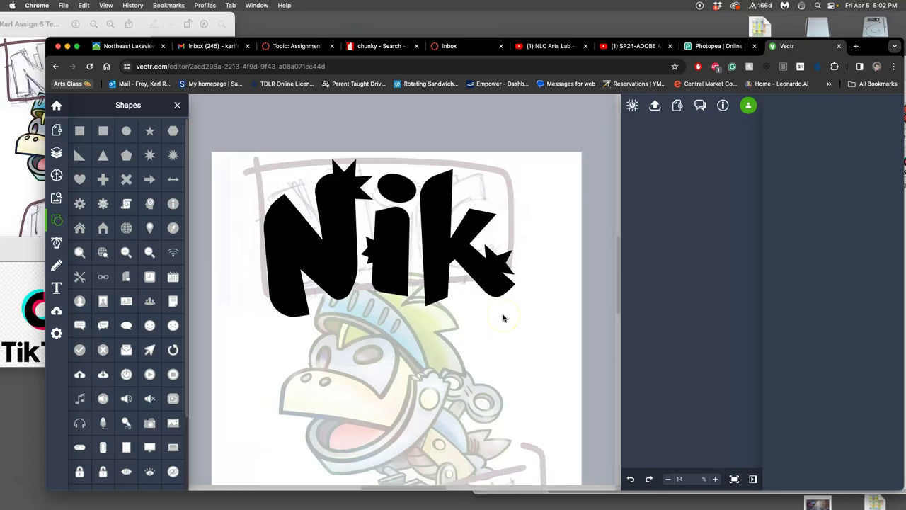
{"action": "scroll", "coordinate": [503, 318], "scroll_direction": "right", "scroll_amount": 5}
{"action": "scroll", "coordinate": [499, 319], "scroll_direction": "left", "scroll_amount": 3}
{"action": "scroll", "coordinate": [496, 319], "scroll_direction": "down", "scroll_amount": 2}
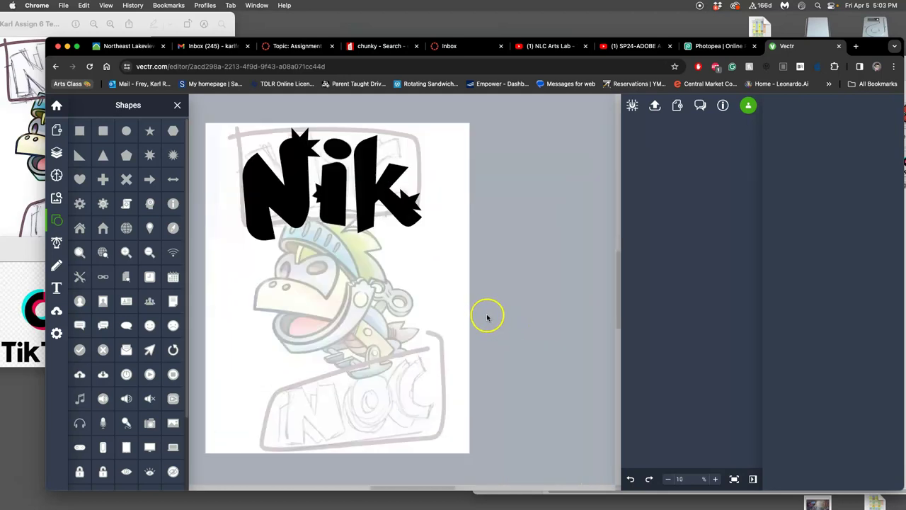
{"action": "scroll", "coordinate": [460, 313], "scroll_direction": "left", "scroll_amount": 1}
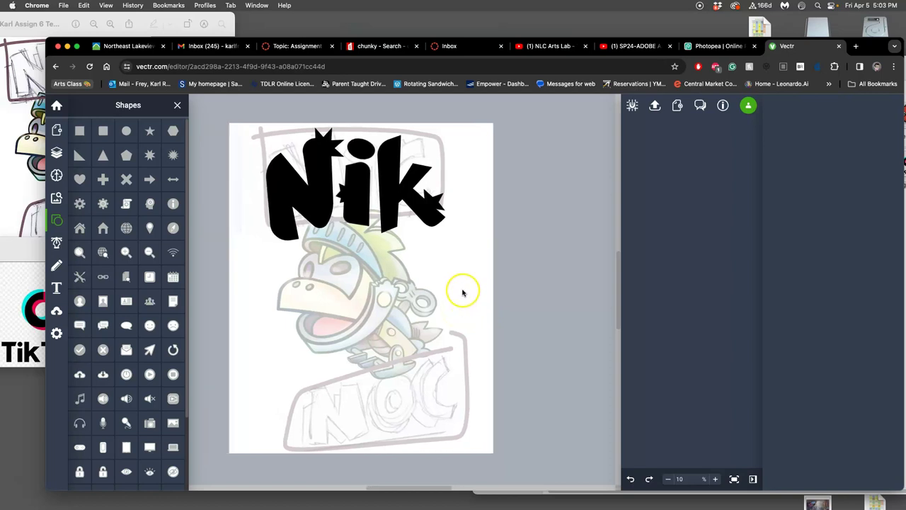
{"action": "left_click", "coordinate": [324, 209]}
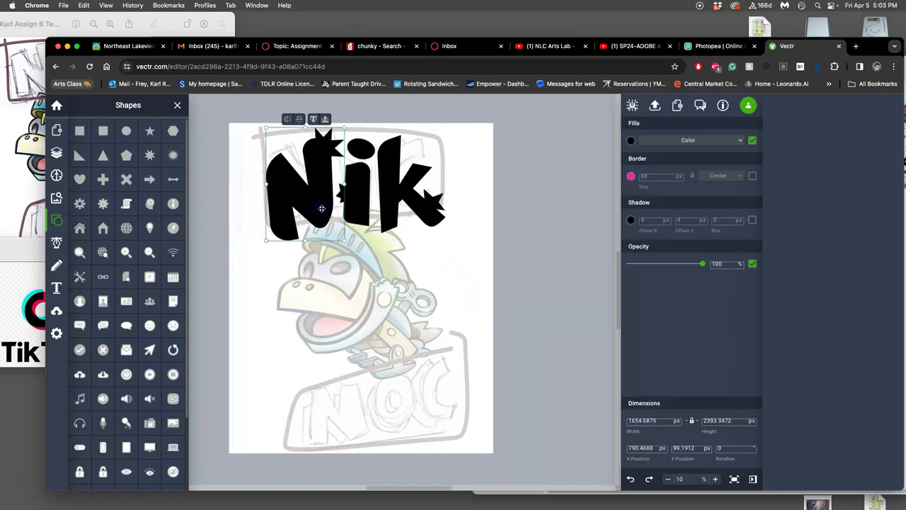
{"action": "left_click", "coordinate": [351, 199], "text": "shift"}
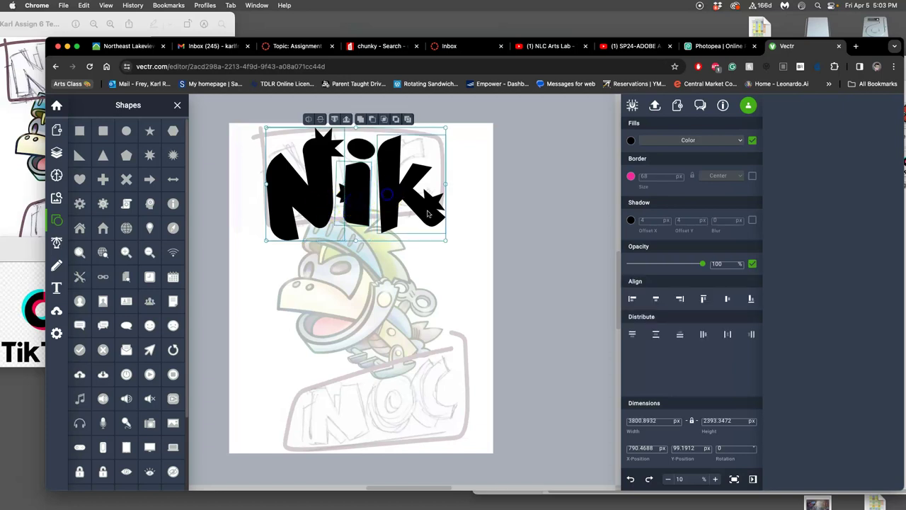